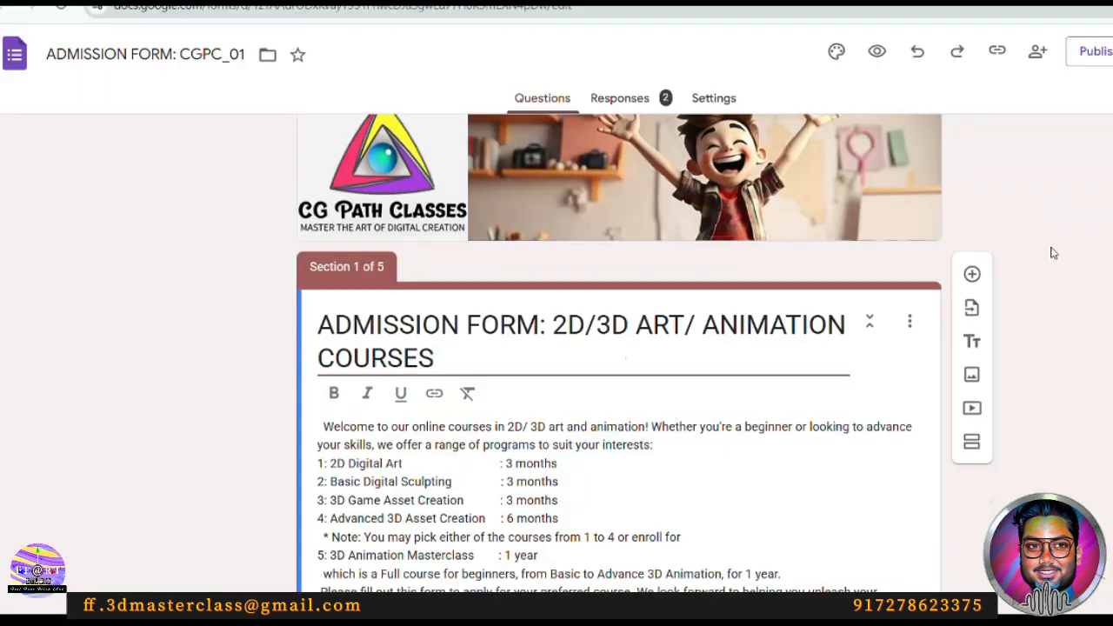
- Look through the admission form's course description, applicant fields, course choices and preferred batch question
scroll(1052, 253, "down", 1)
scroll(1053, 252, "down", 12)
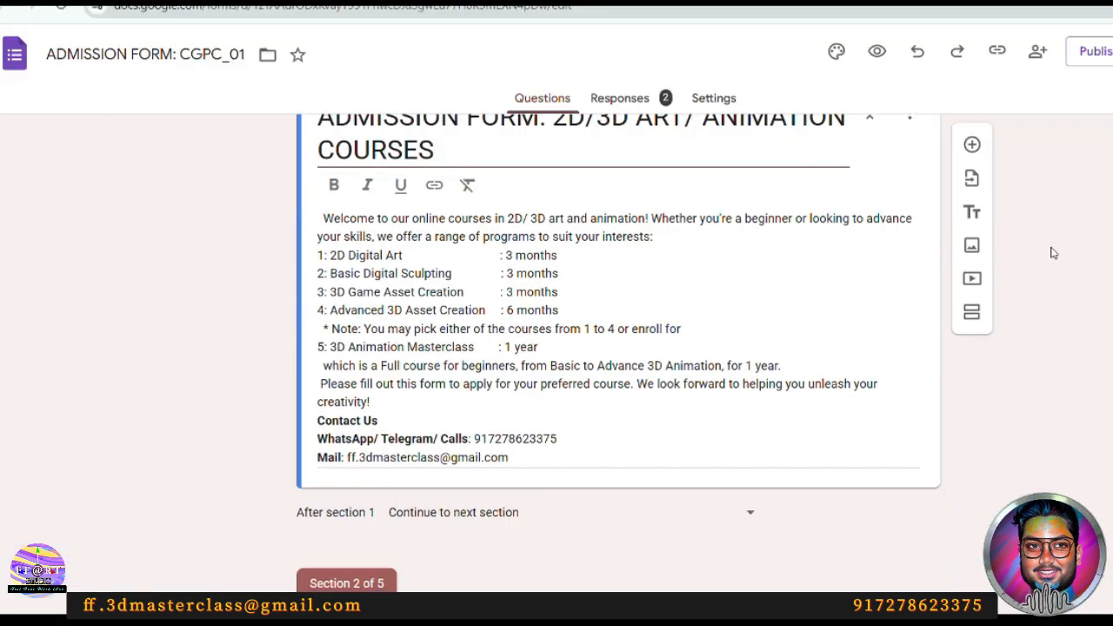
scroll(1053, 252, "down", 10)
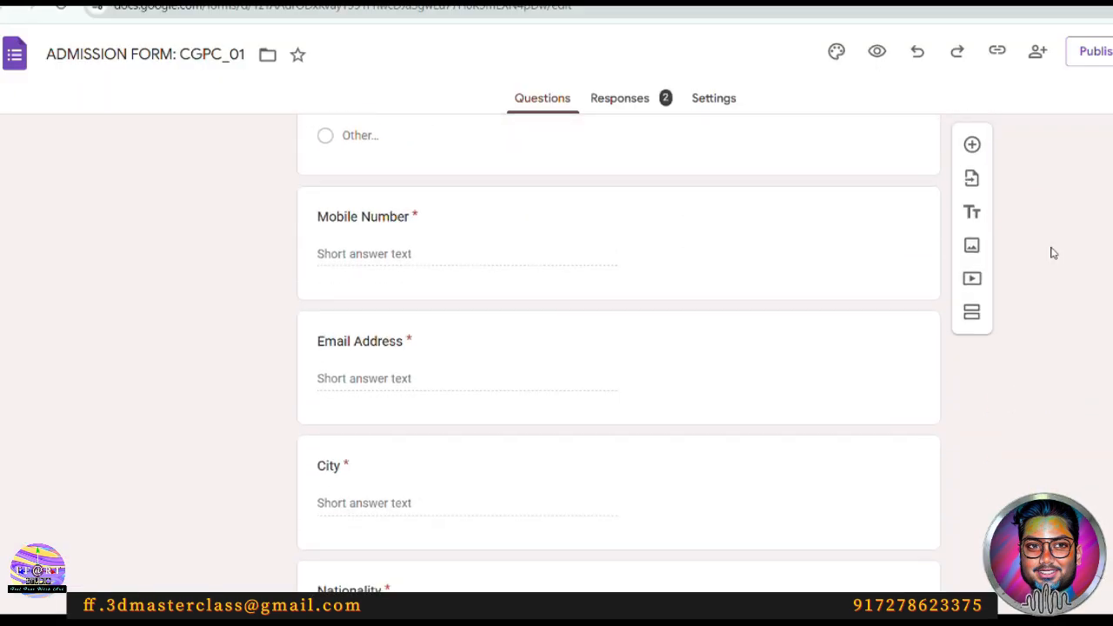
scroll(1052, 252, "down", 10)
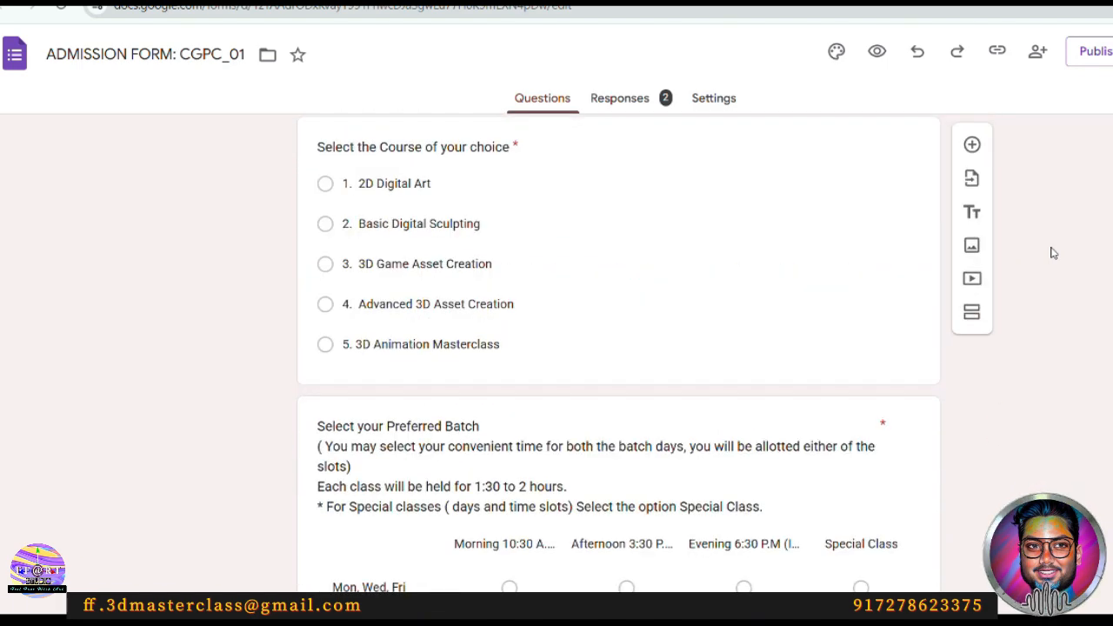
scroll(1052, 253, "up", 20)
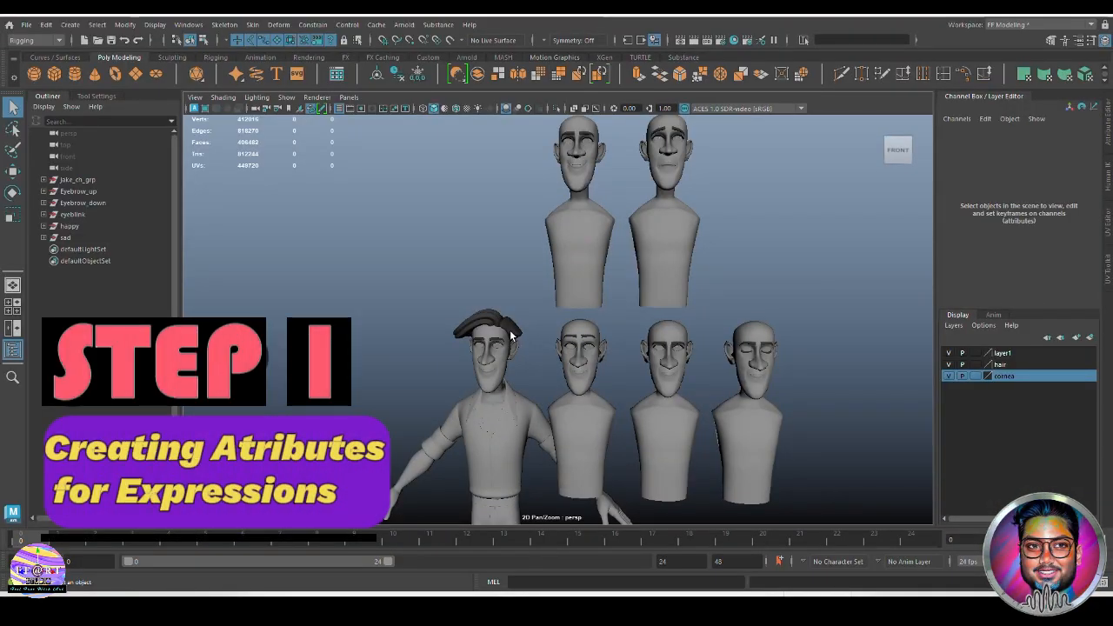
- Create a NURBS circle and raise it about 16.8 units along Y, just above the main character's hair
left_click(510, 333)
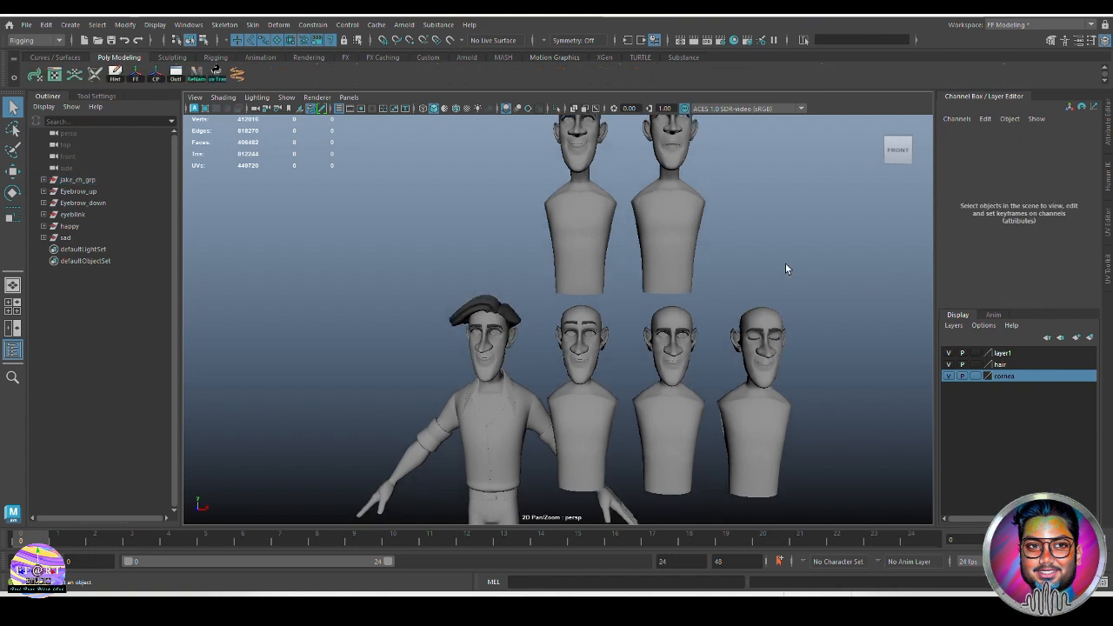
middle_click_drag(709, 310, 700, 336, "alt")
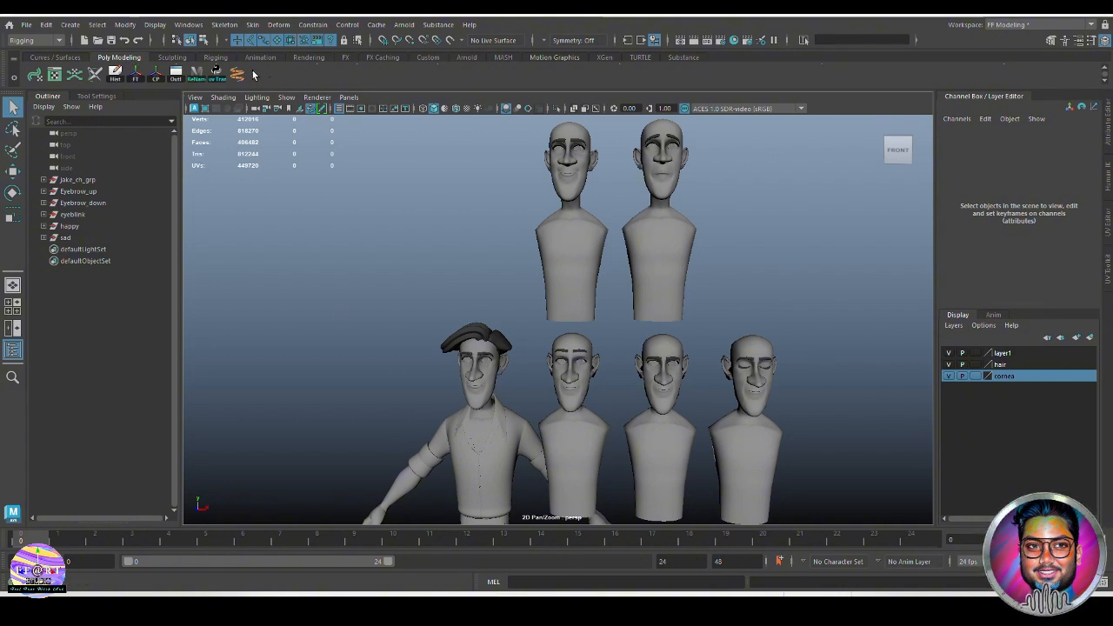
left_click(55, 57)
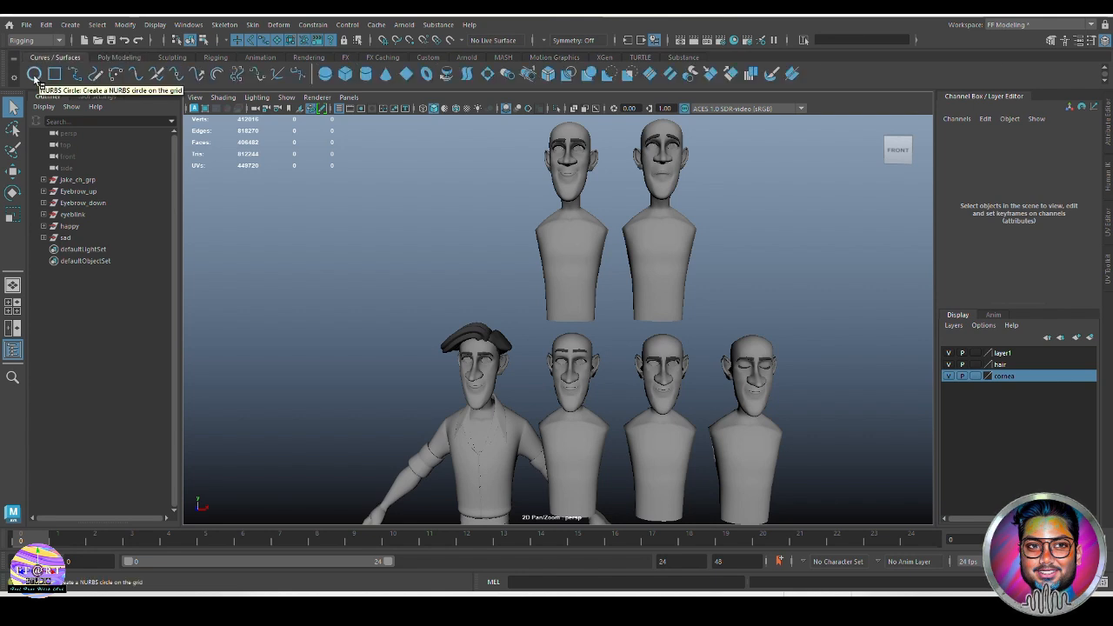
left_click(34, 74)
scroll(613, 291, "down", 5)
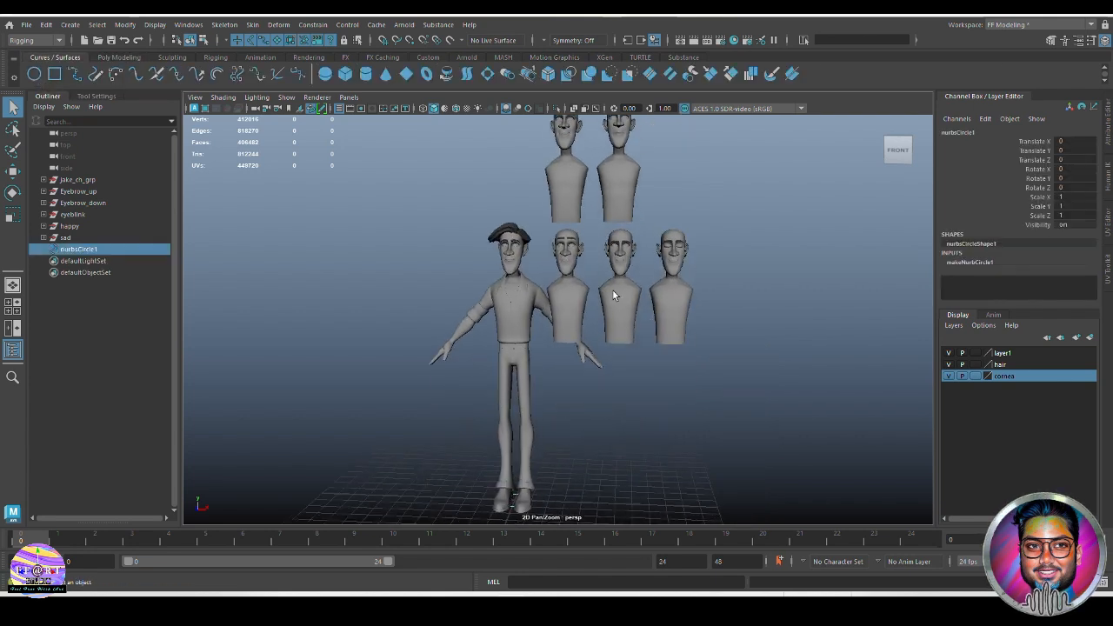
key("w")
left_click_drag(525, 418, 520, 180)
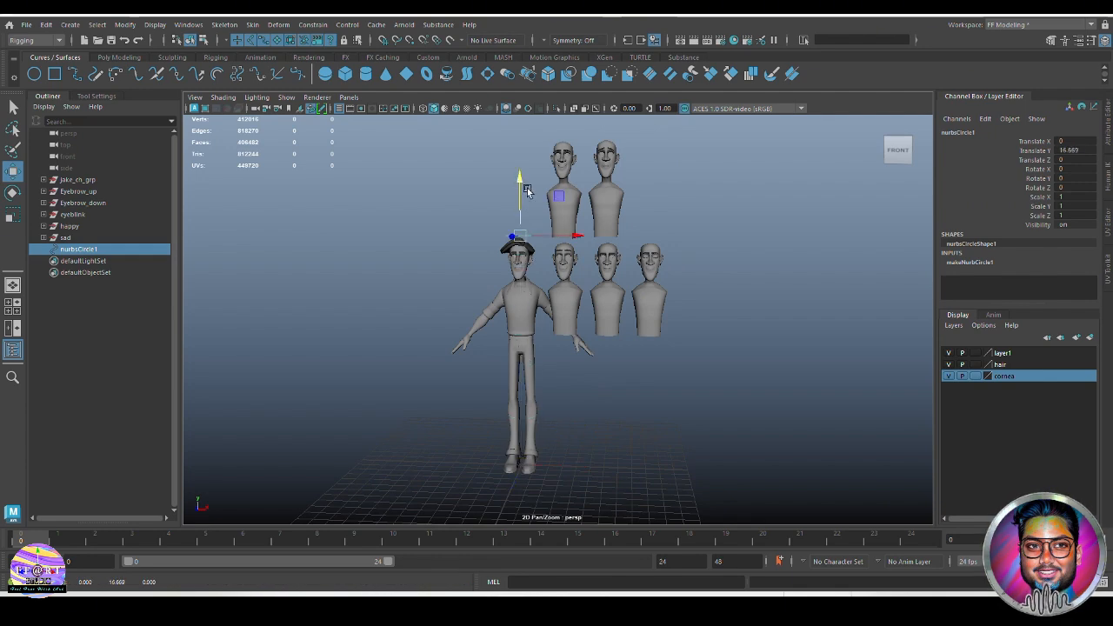
scroll(553, 374, "up", 6)
left_click_drag(552, 373, 507, 204, "alt")
left_click_drag(541, 294, 517, 308, "alt")
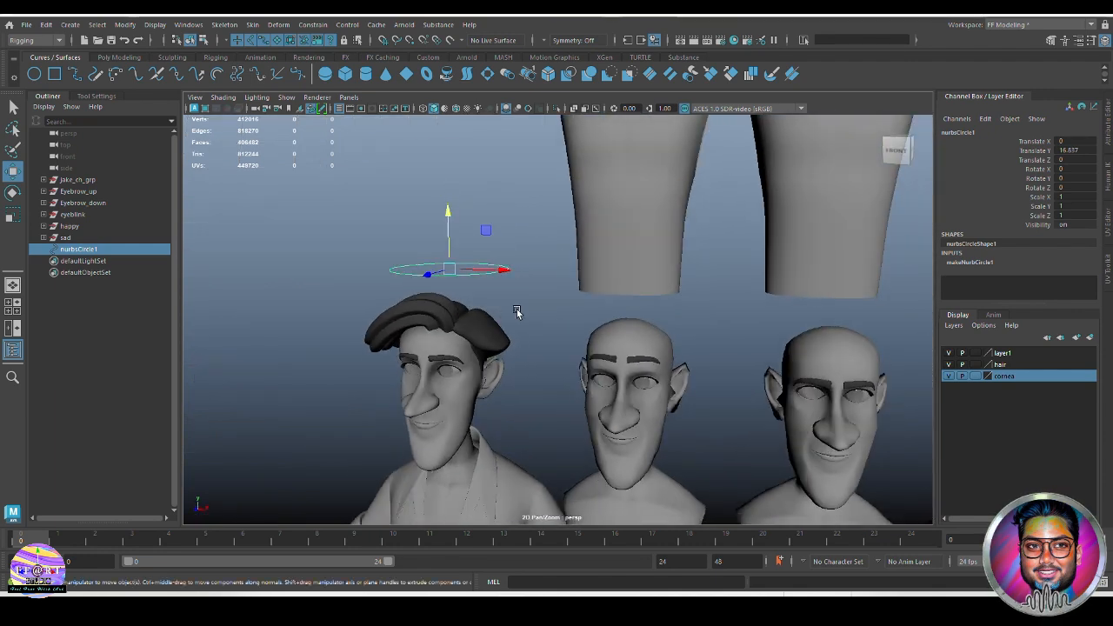
- Delete the circle's construction history and freeze its transformations
scroll(234, 76, "down", 1)
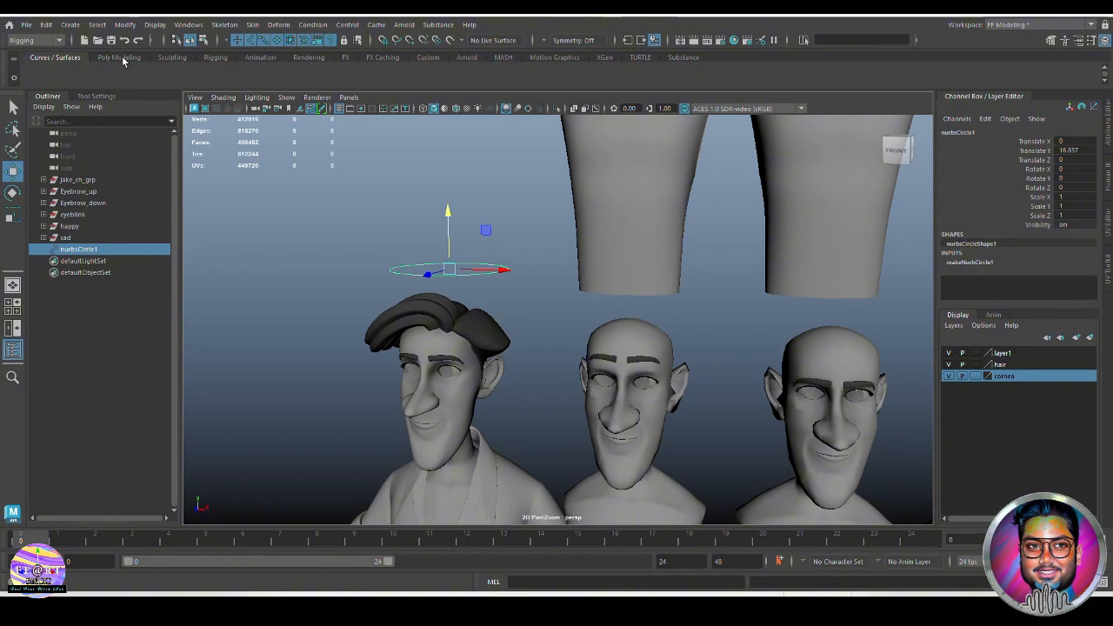
left_click(120, 58)
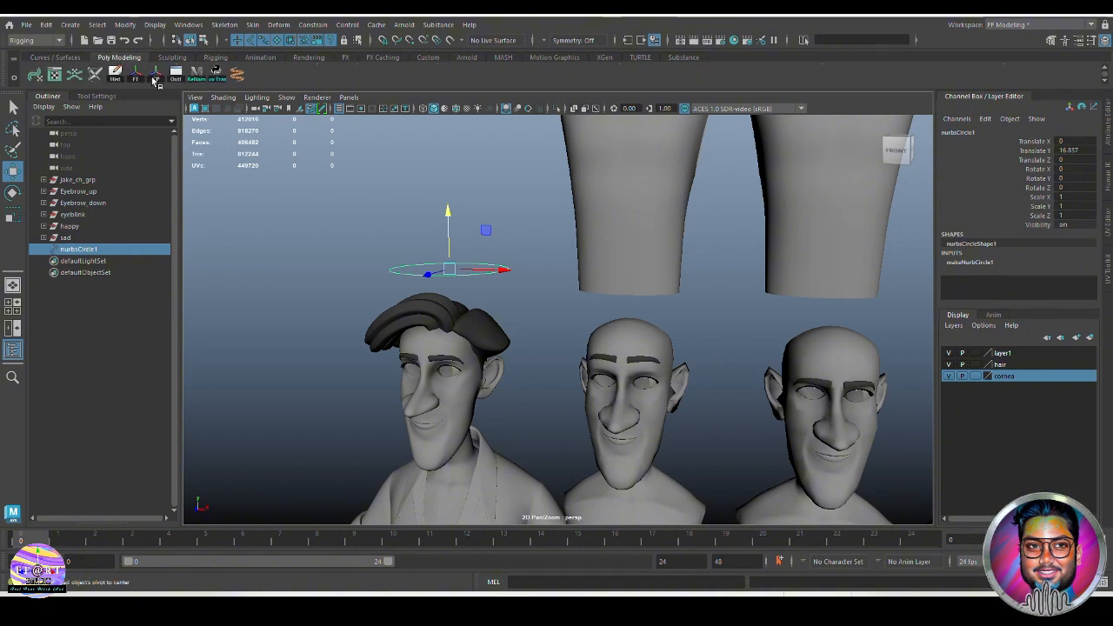
left_click(116, 77)
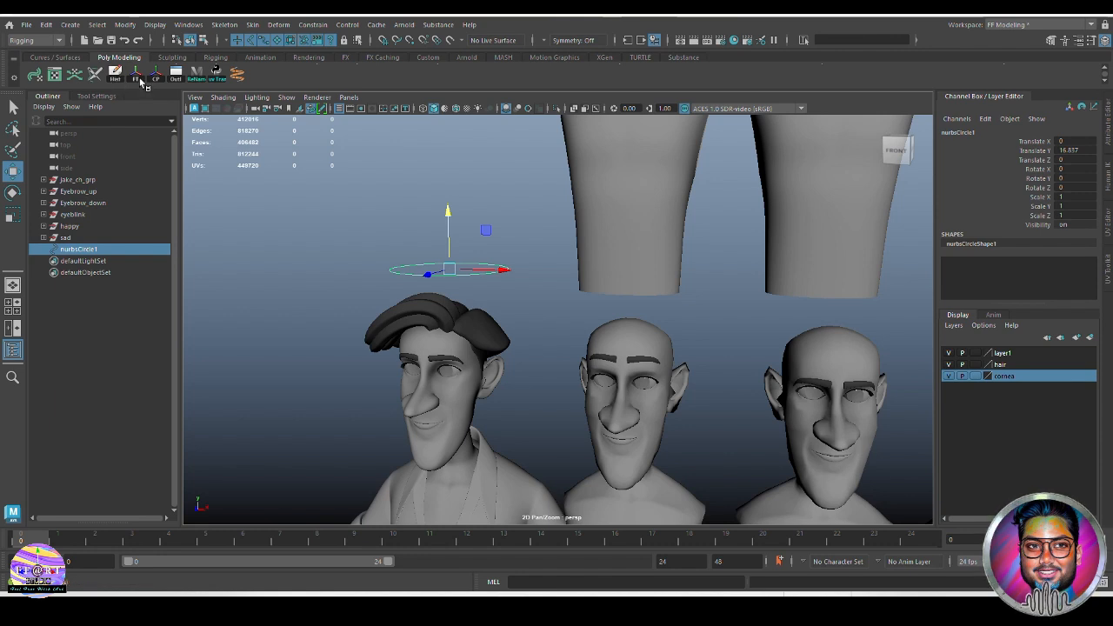
left_click(140, 79)
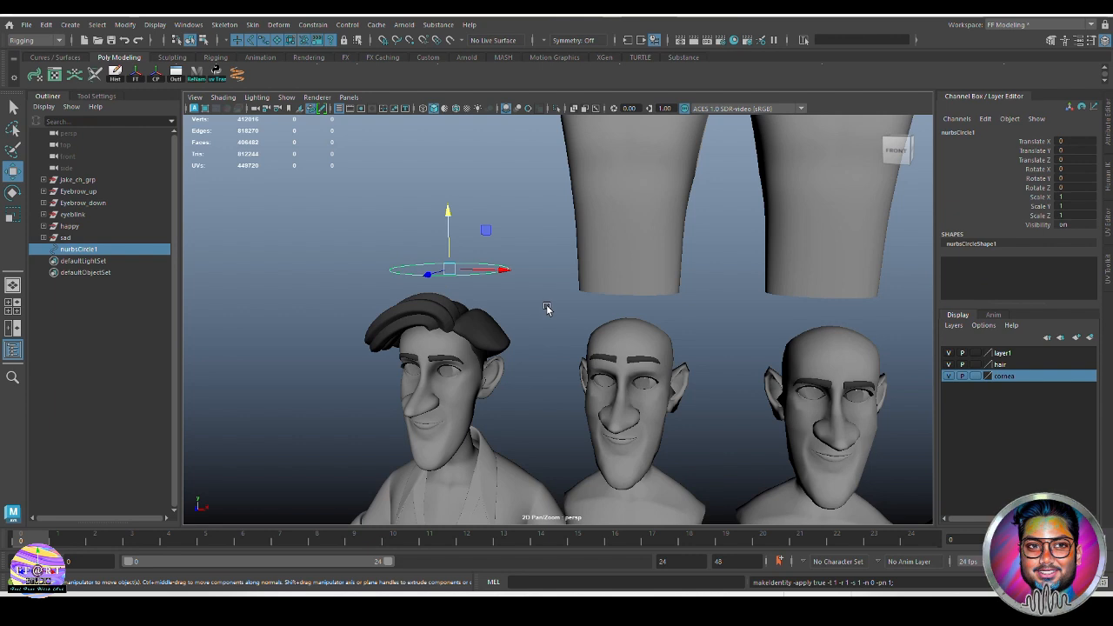
- Rename the circle control as Expressions, then deselect it
left_click(991, 130)
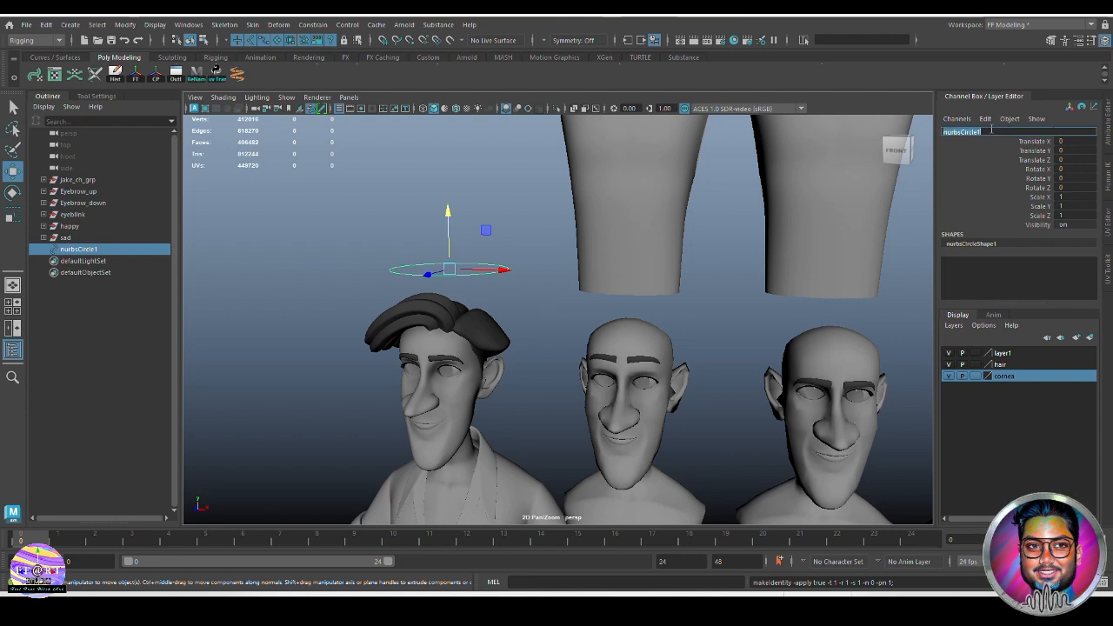
key("Caps_Lock")
type("E")
key("Caps_Lock")
type("x")
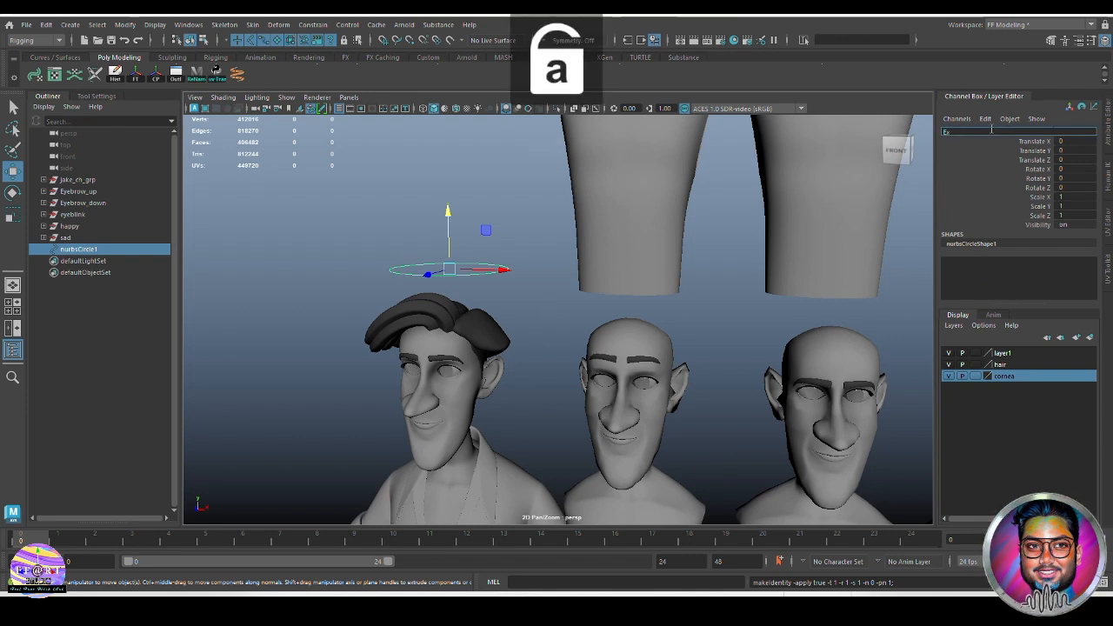
type("pressions")
key("Return")
scroll(488, 329, "down", 5)
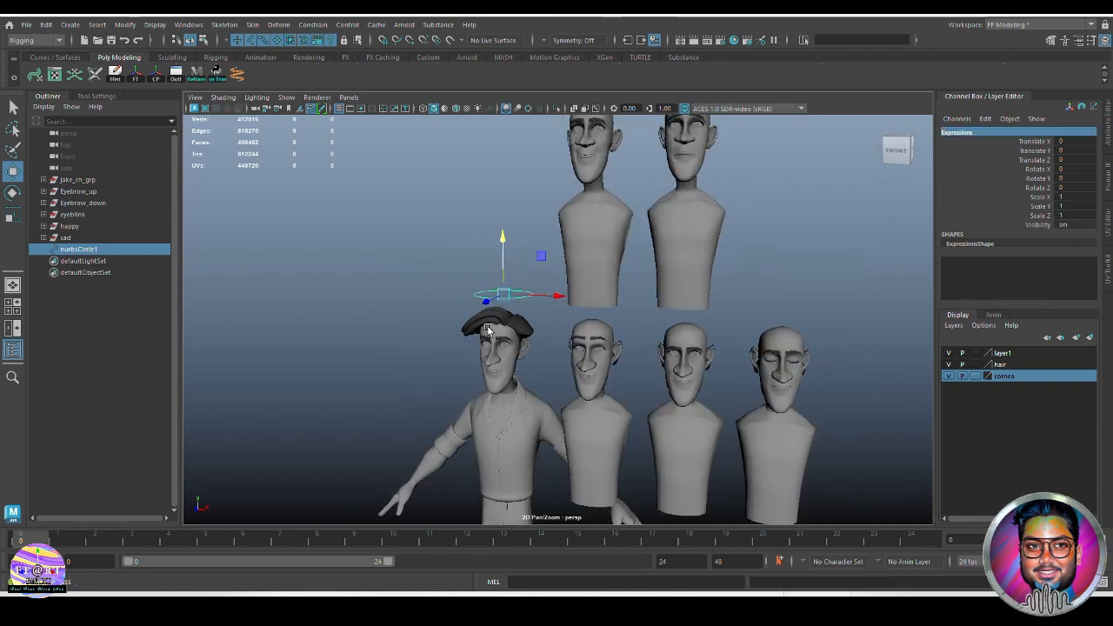
scroll(488, 329, "down", 2)
middle_click_drag(673, 357, 621, 348, "alt")
left_click_drag(624, 302, 630, 319, "alt")
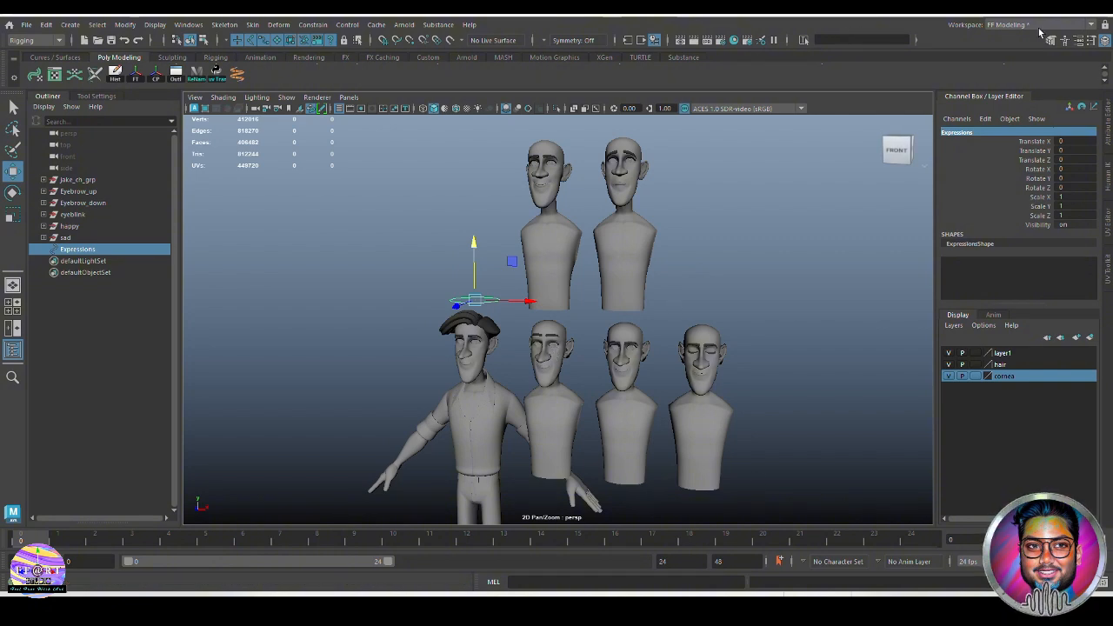
mouse_move(522, 518)
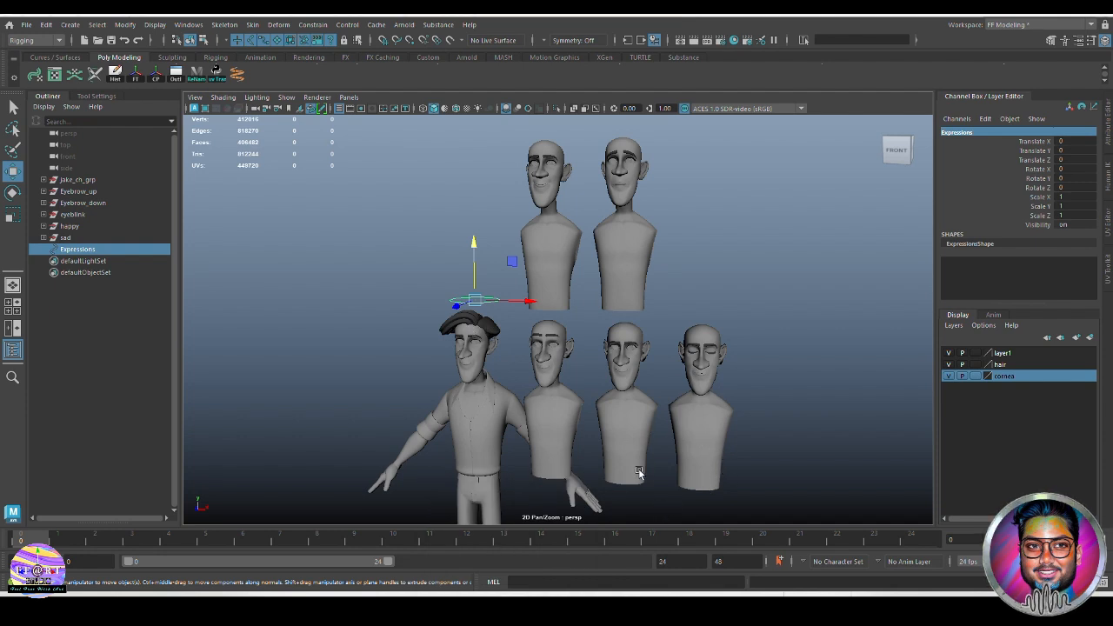
key("q")
left_click(781, 446)
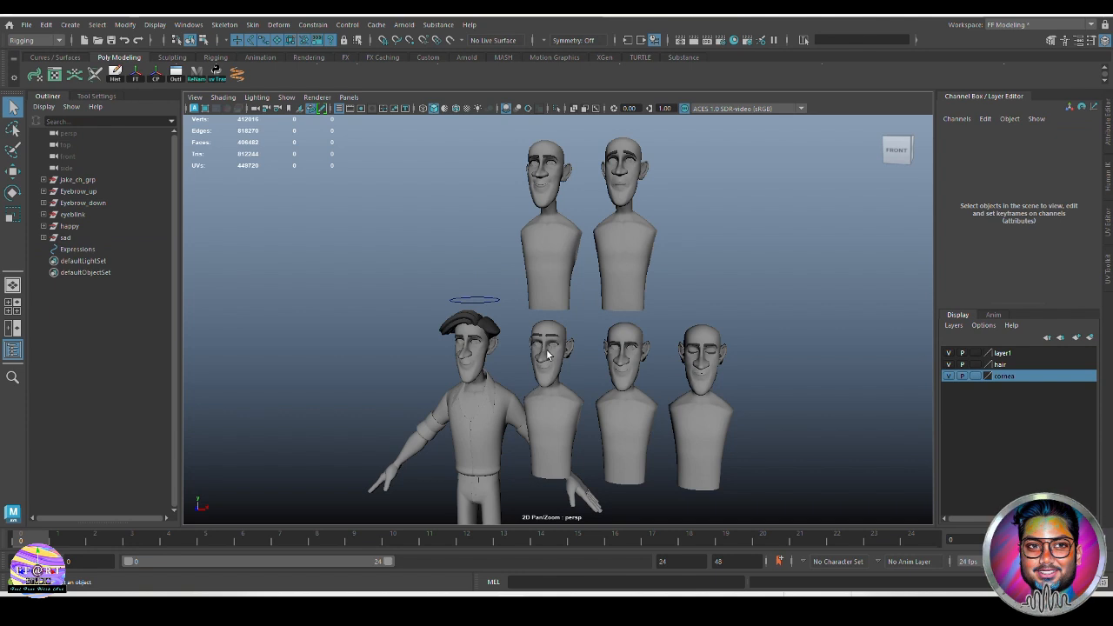
left_click(492, 301)
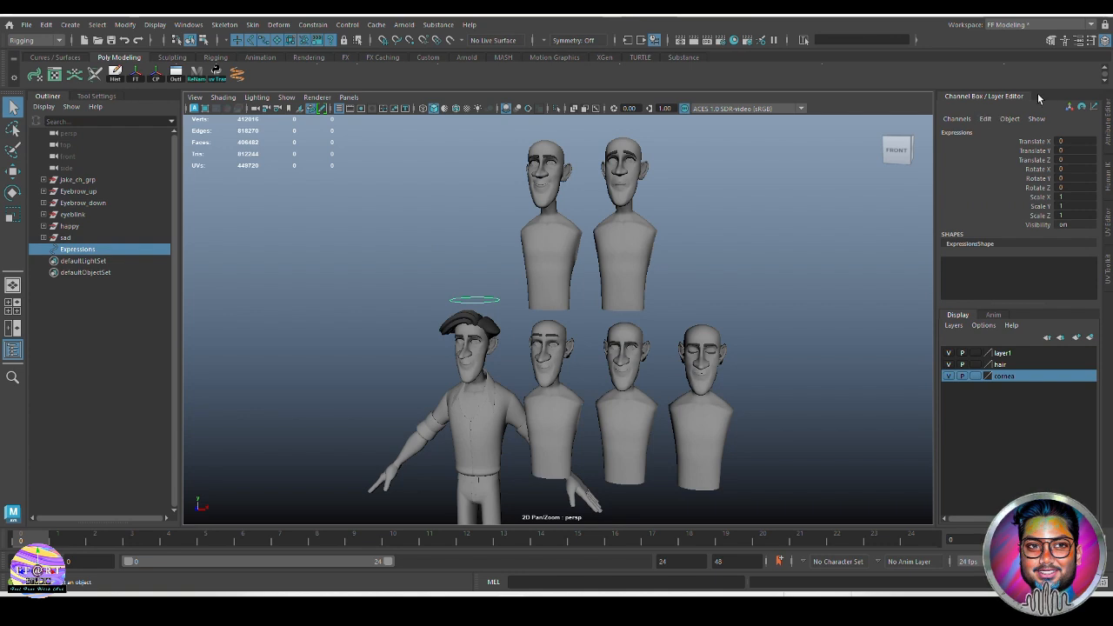
left_click(991, 123)
mouse_move(1000, 124)
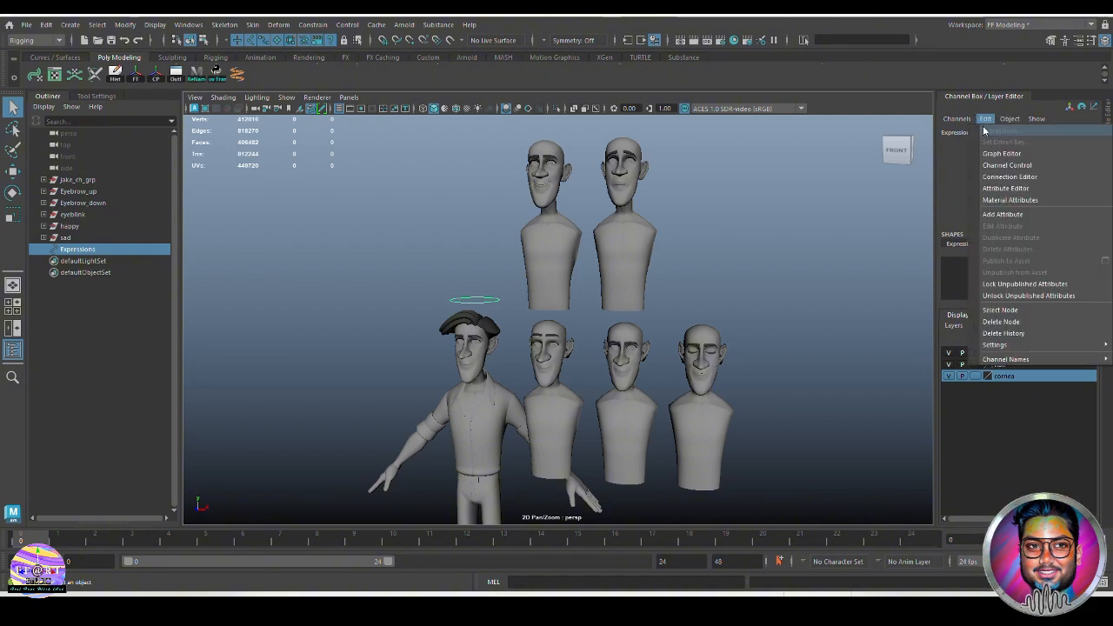
left_click(1007, 218)
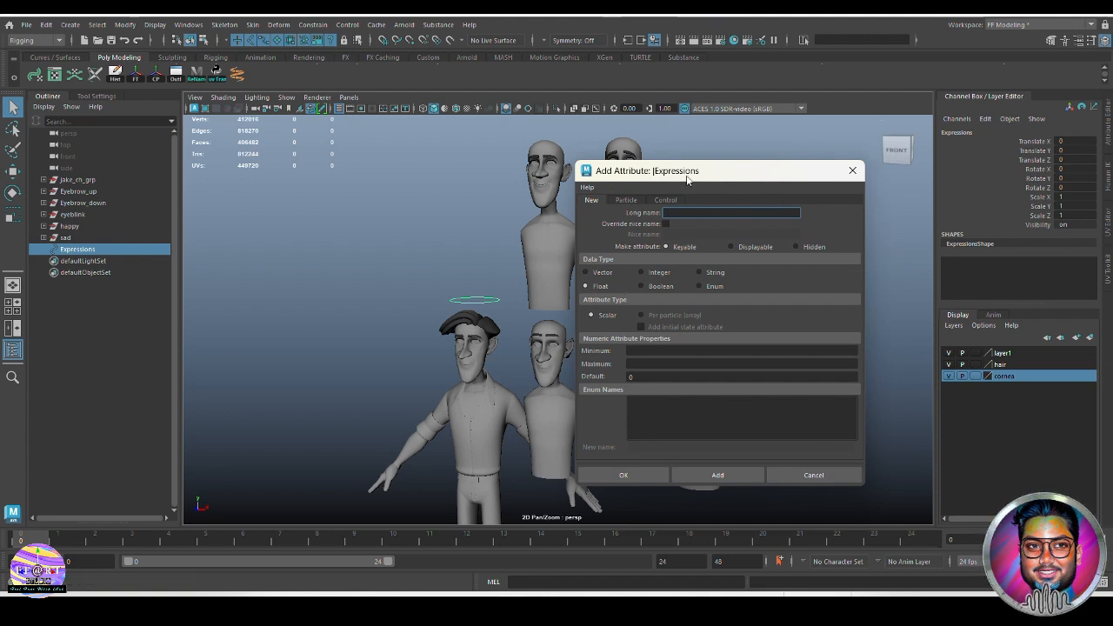
left_click_drag(691, 172, 715, 157)
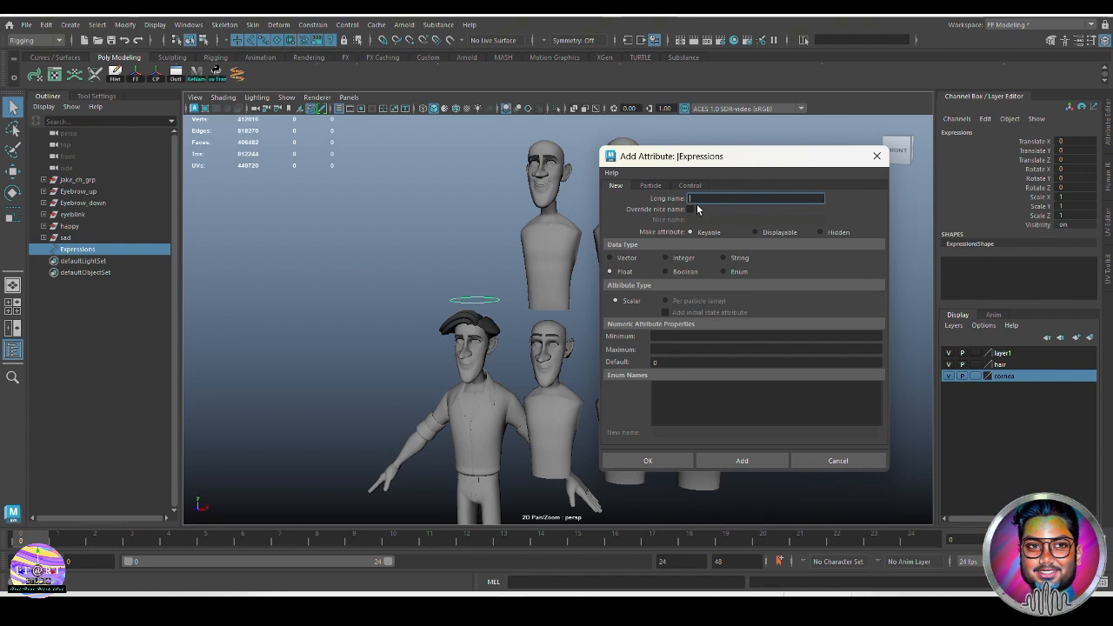
left_click(92, 192)
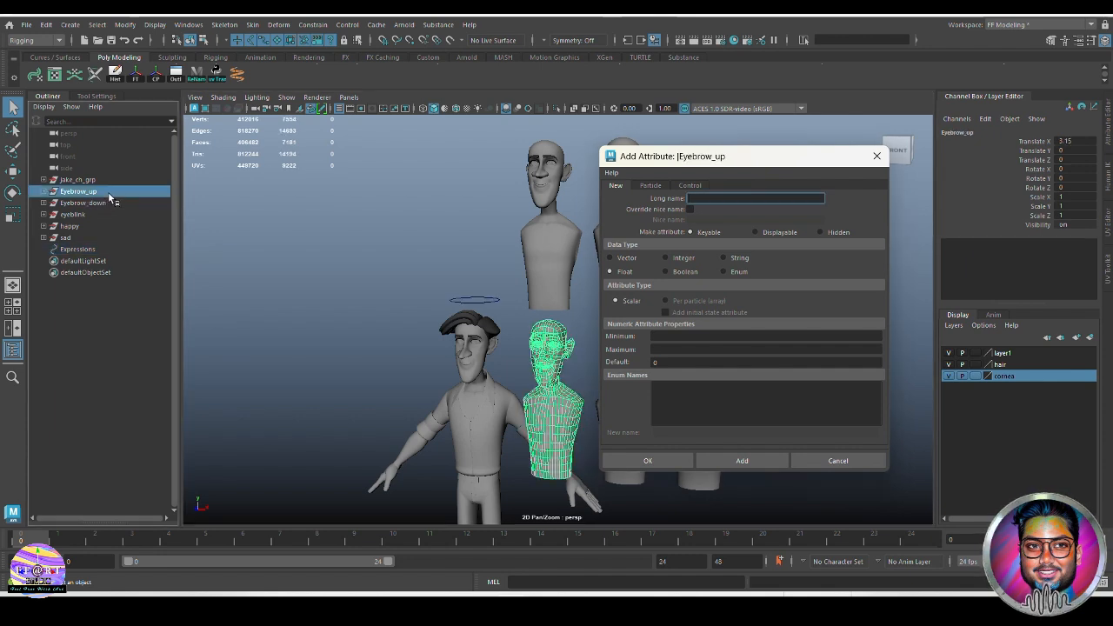
left_click(304, 246)
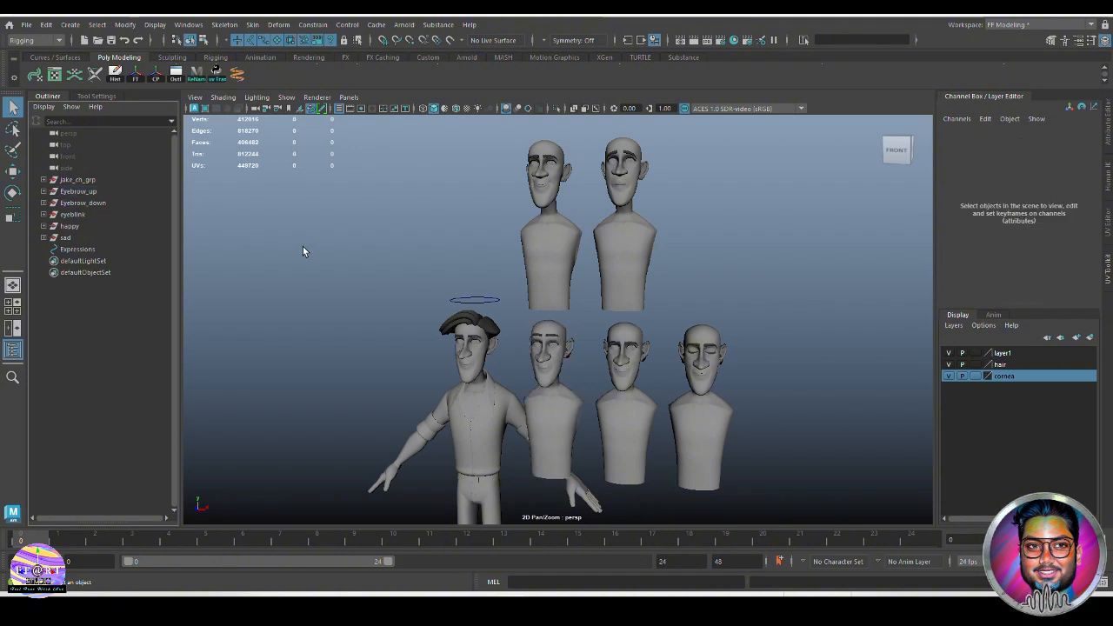
- Add a keyable float attribute Eyebrow_up to the Expressions circle with minimum 0, maximum 1 and default 0
left_click(474, 300)
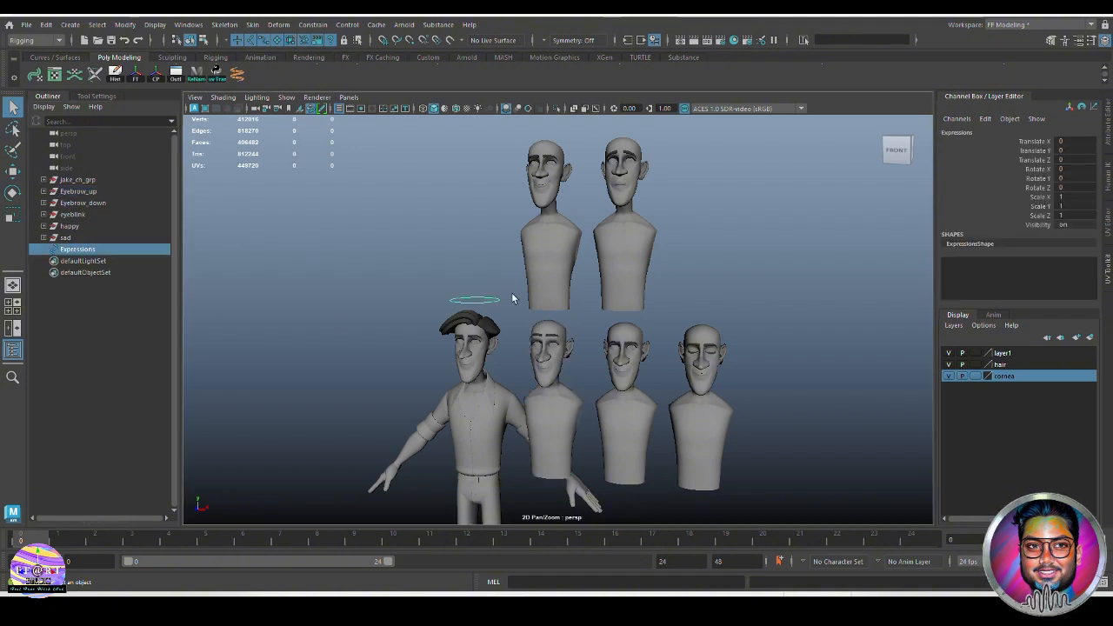
left_click(985, 120)
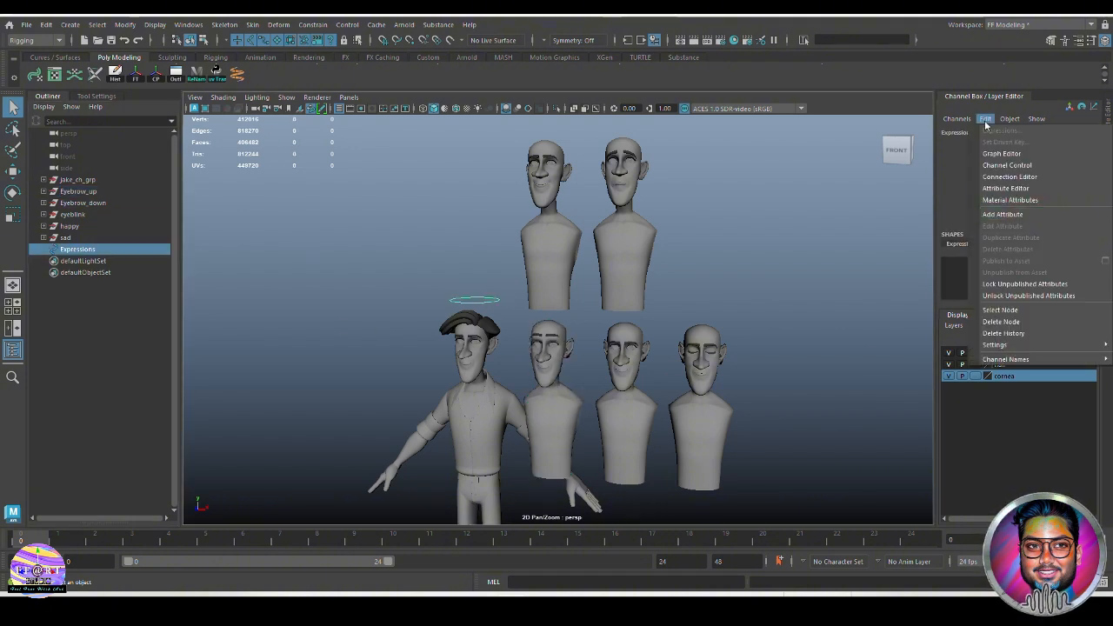
left_click(1020, 215)
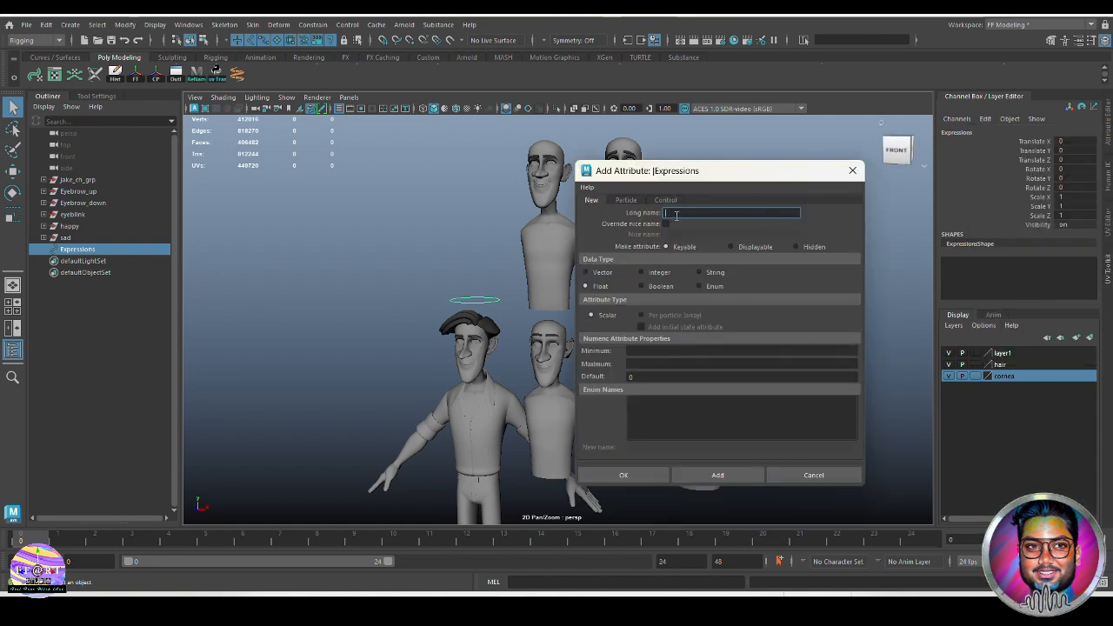
type("Eyebrow_up")
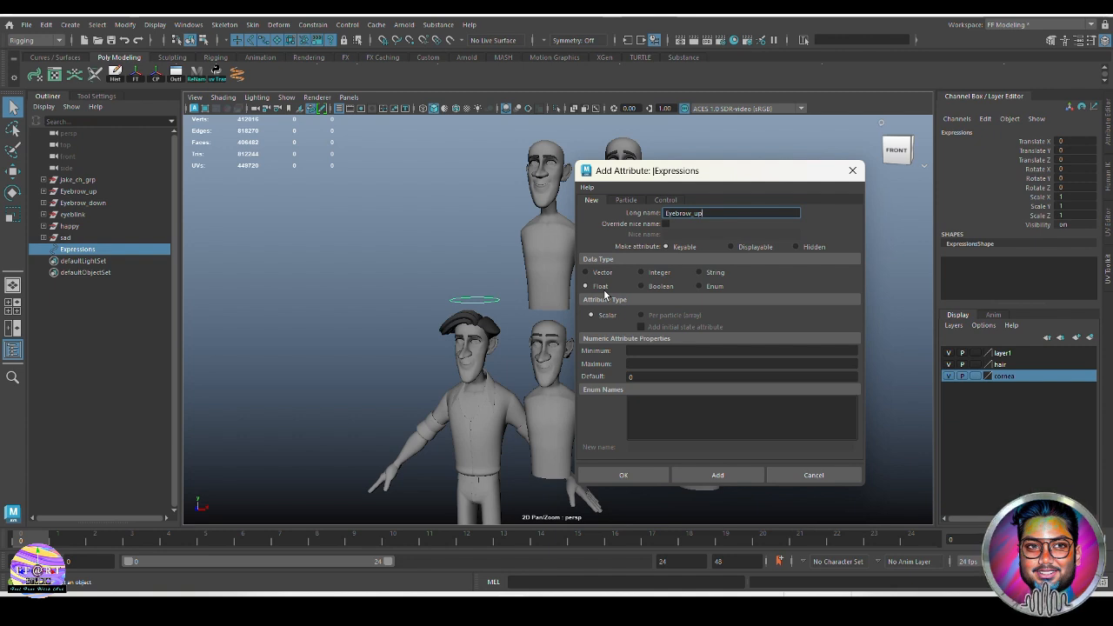
left_click(640, 352)
type("0")
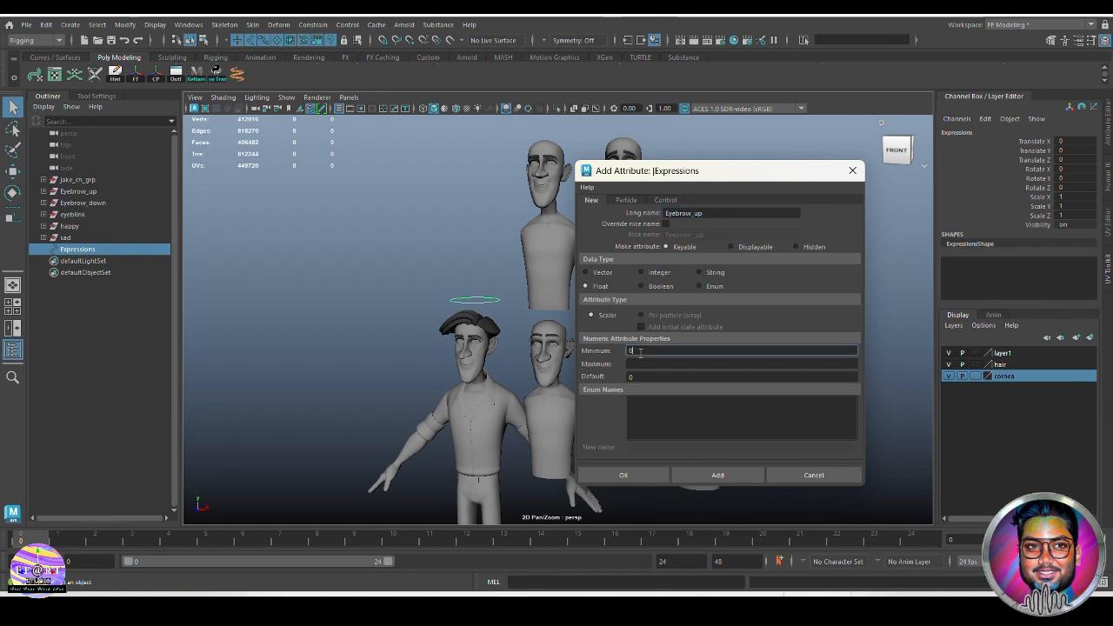
left_click(646, 360)
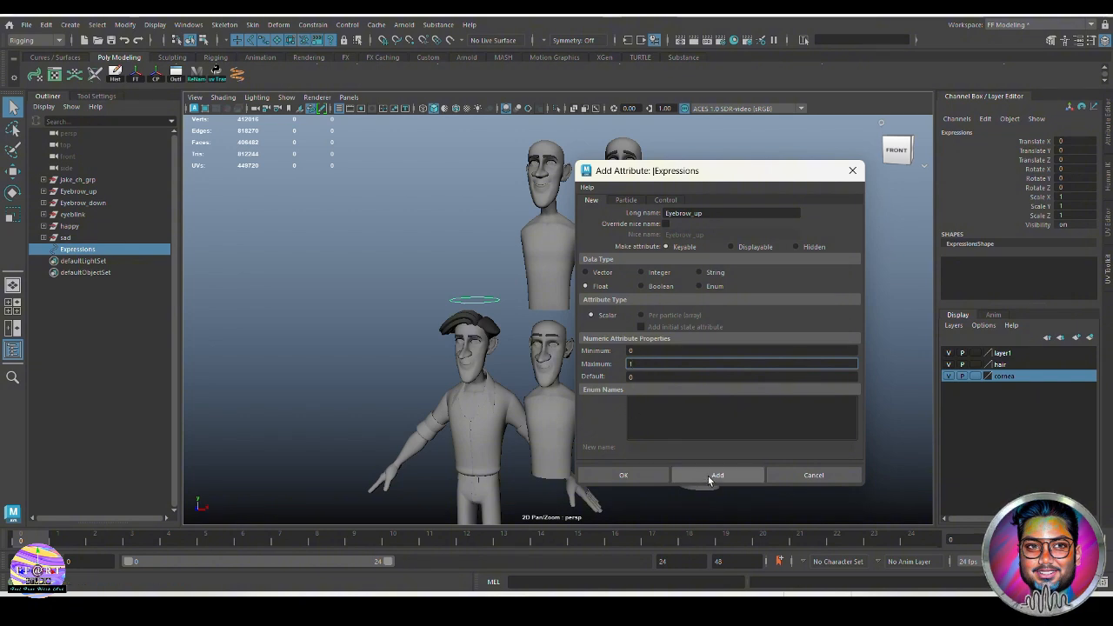
left_click(708, 476)
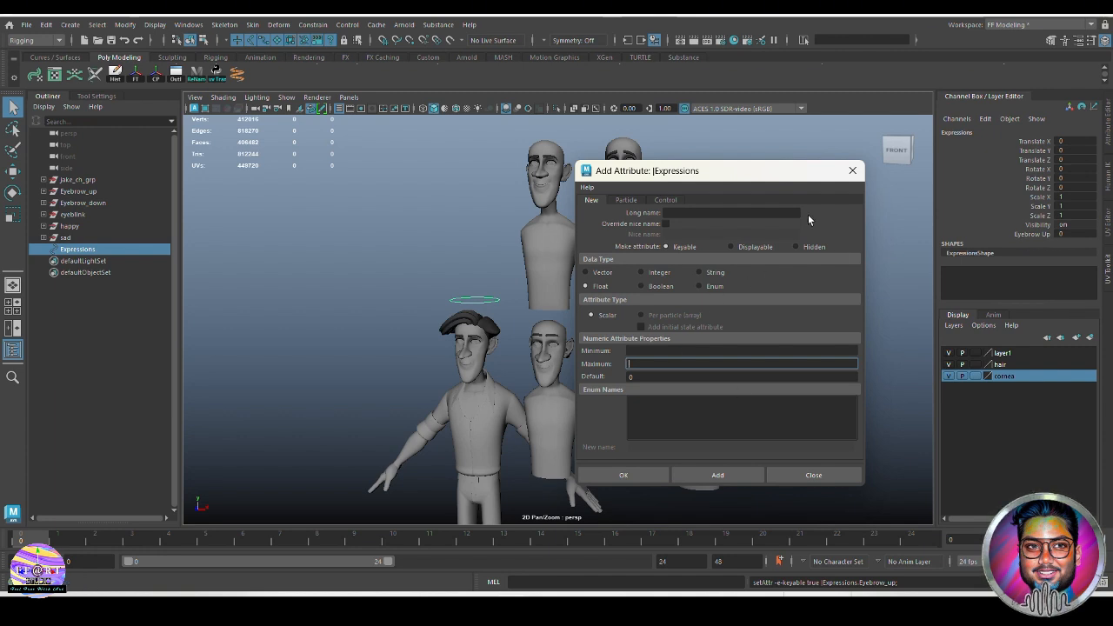
- Uncover the face models by moving the Add Attribute dialog aside and scrub the Eyebrow Up channel to test it
left_click_drag(791, 181, 373, 201)
left_click(1028, 235)
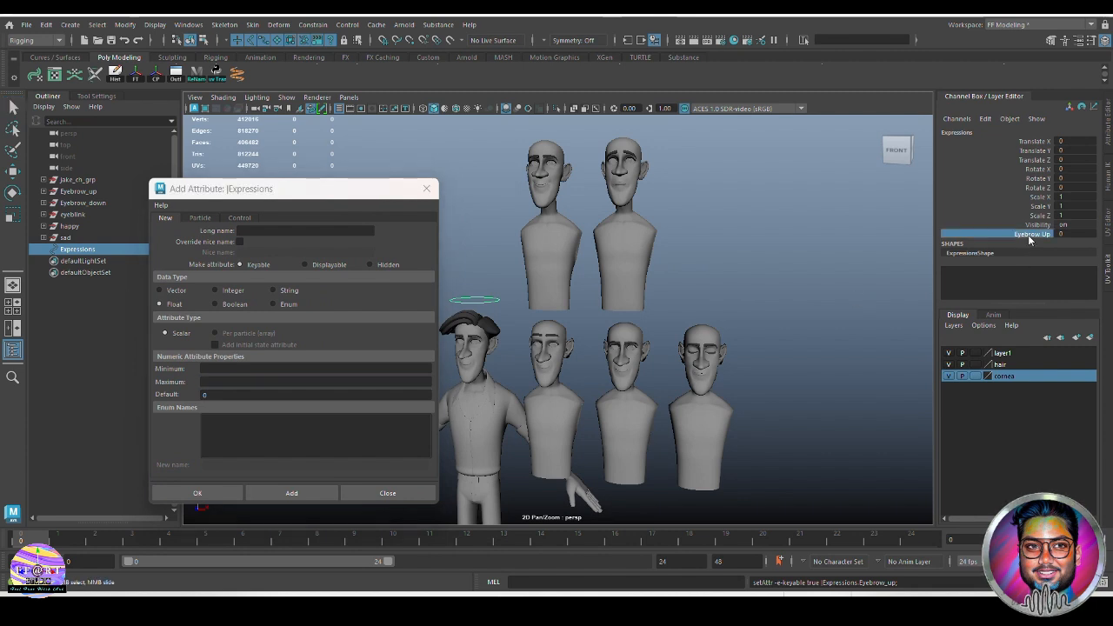
middle_click_drag(800, 338, 810, 337)
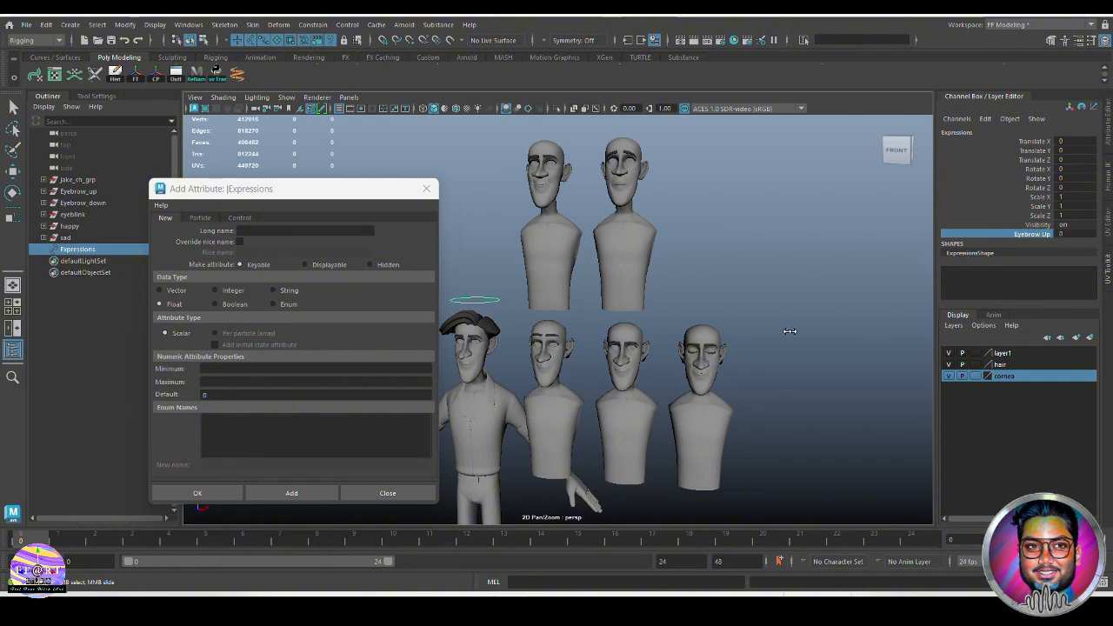
- Scrub the Eyebrow Up channel to 1 and move the Add Attribute dialog off the character
middle_click_drag(790, 322, 816, 320)
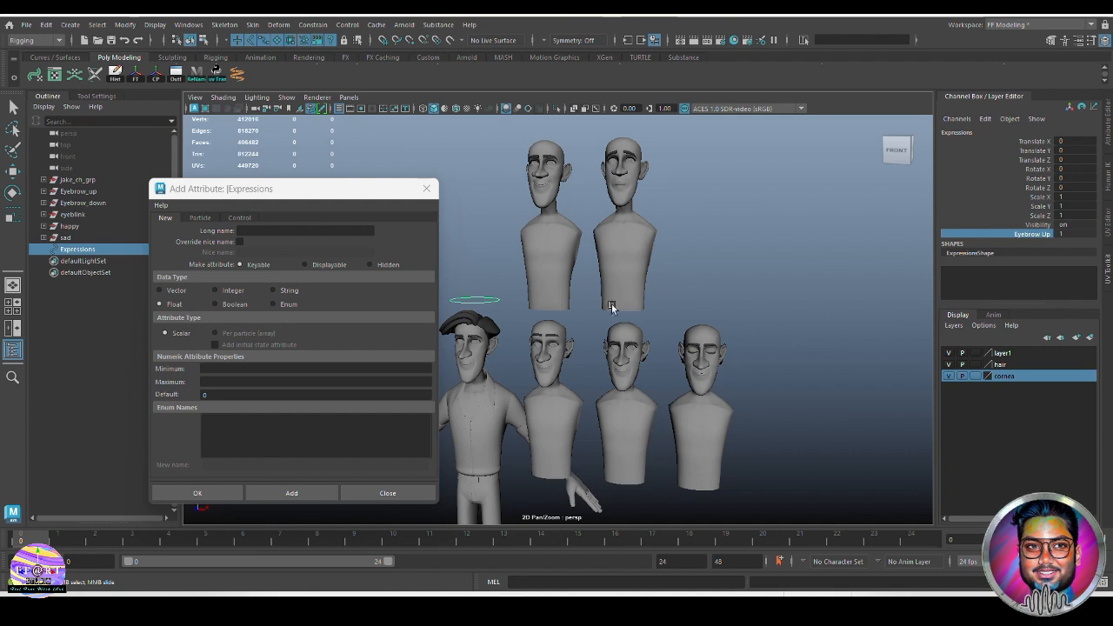
left_click_drag(358, 194, 832, 168)
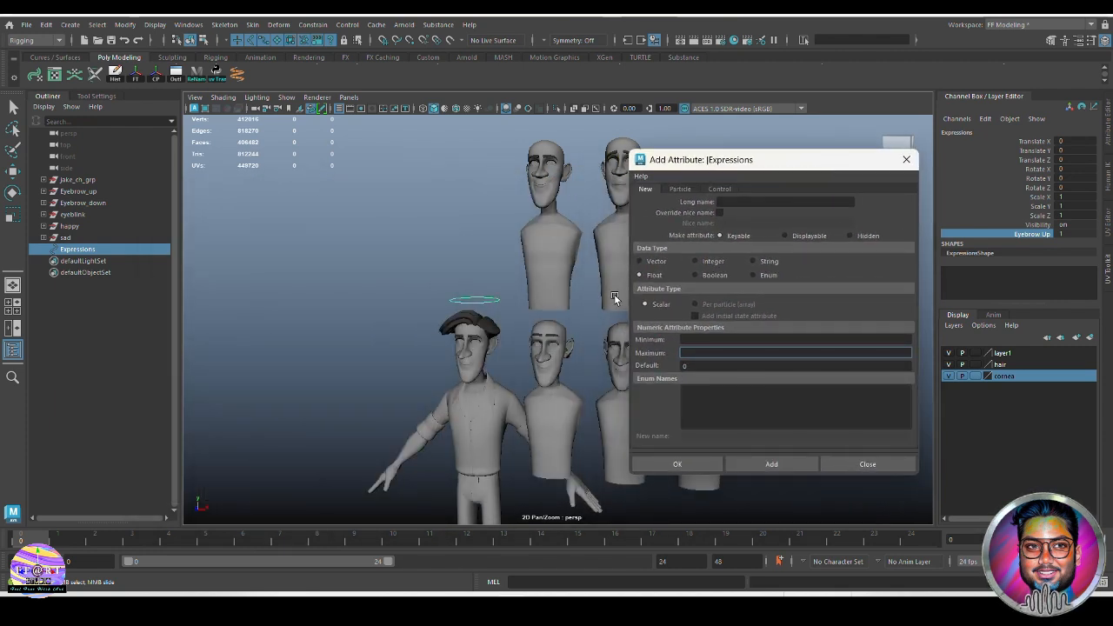
- Copy the Eyebrow_down group's name, then reselect the Expressions circle and return to the Add Attribute dialog
left_click(96, 202)
double_click(108, 202)
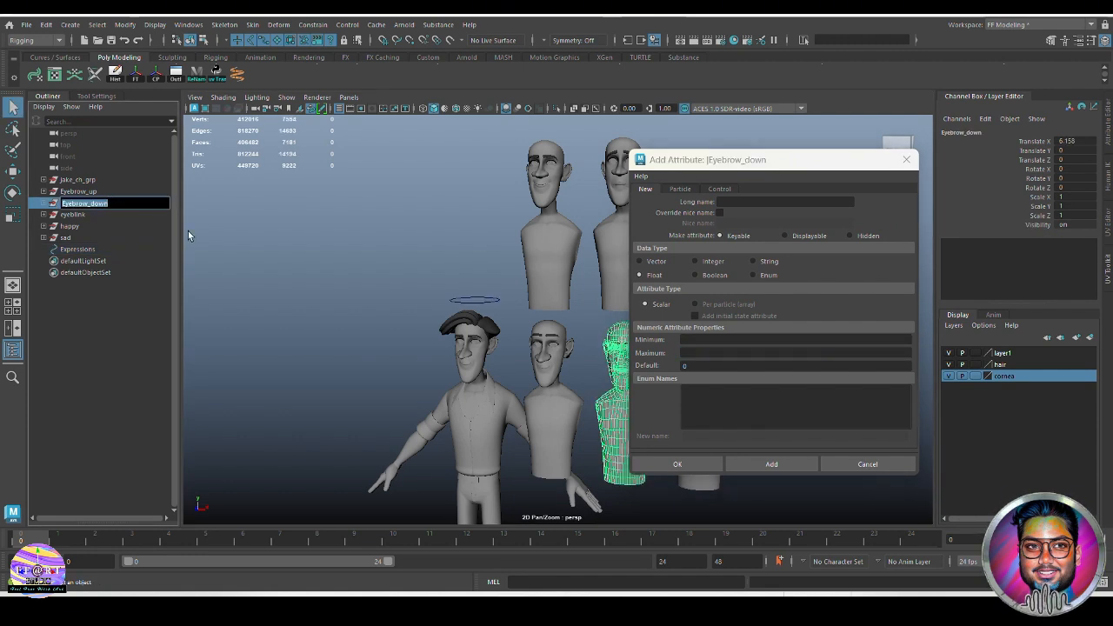
left_click(297, 247)
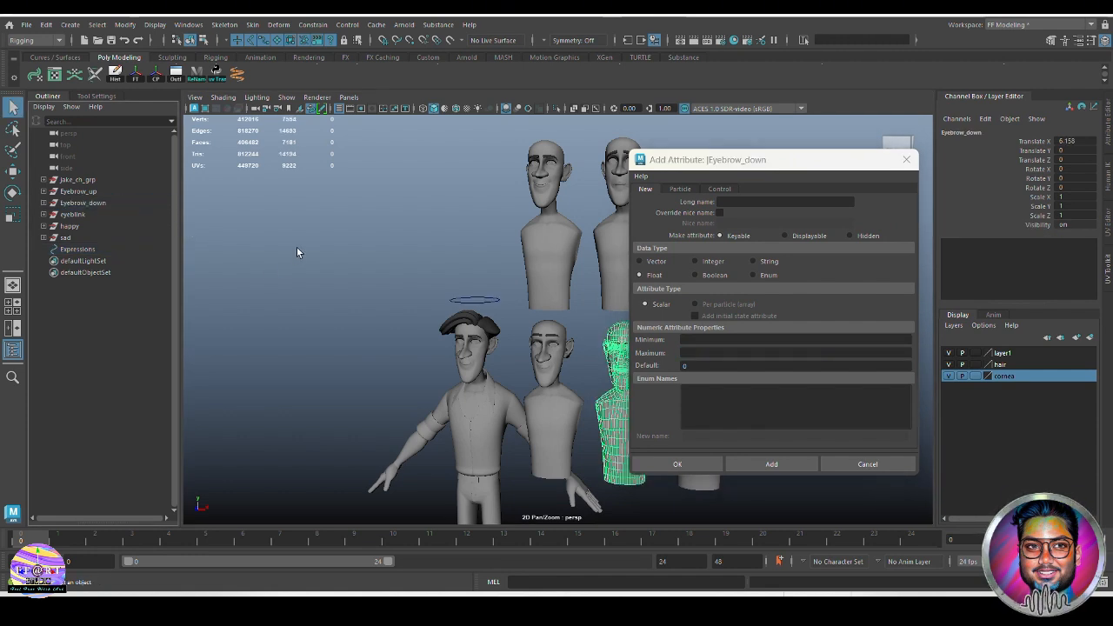
left_click(484, 304)
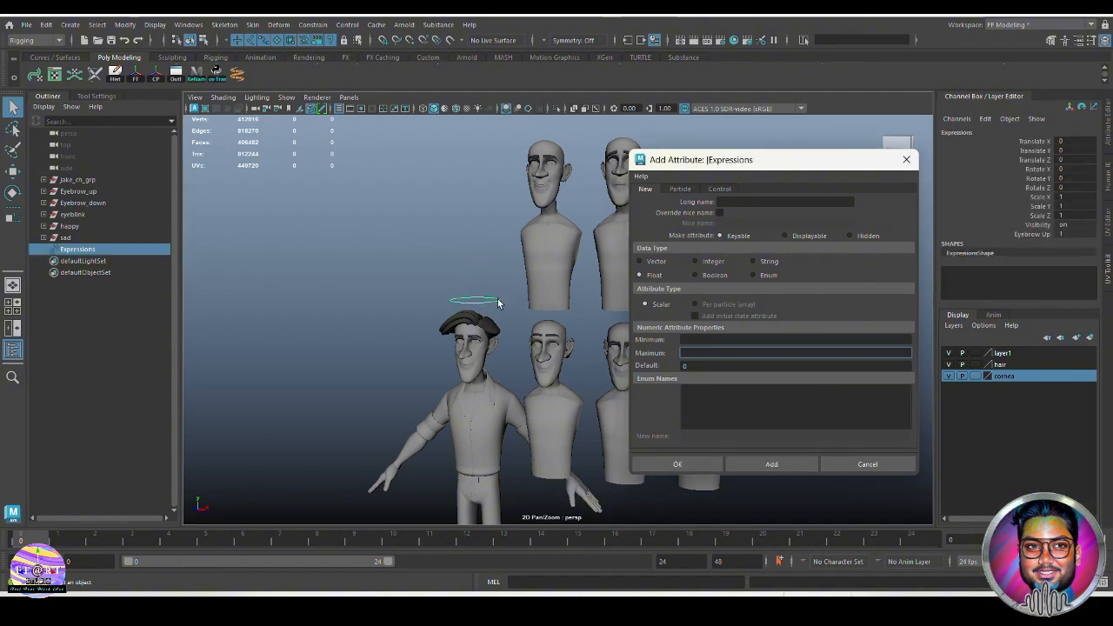
left_click_drag(808, 159, 785, 164)
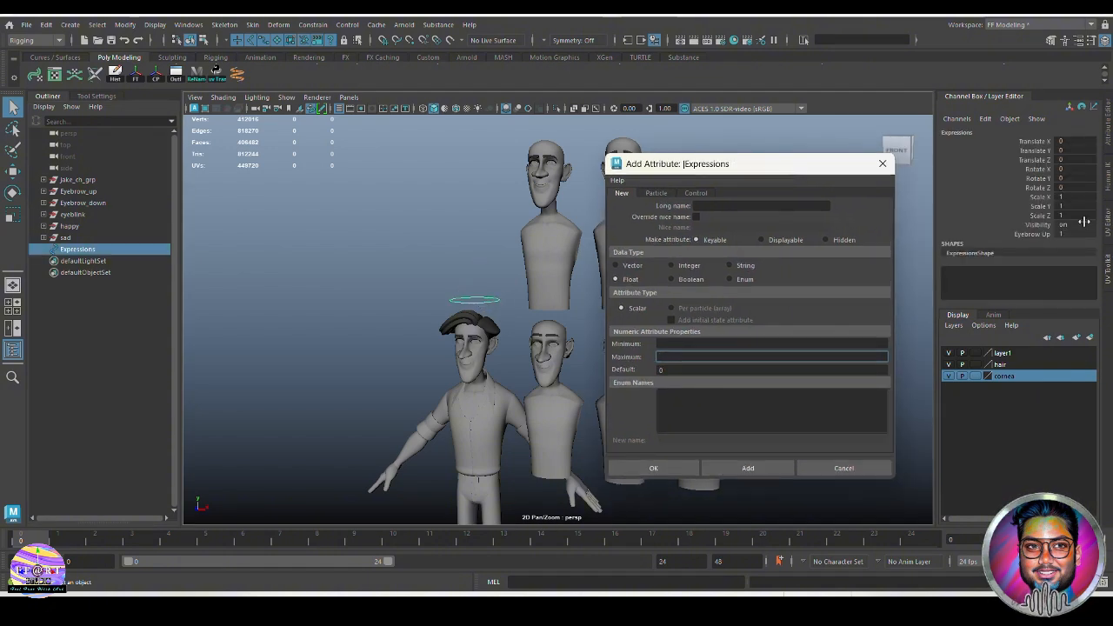
left_click(985, 119)
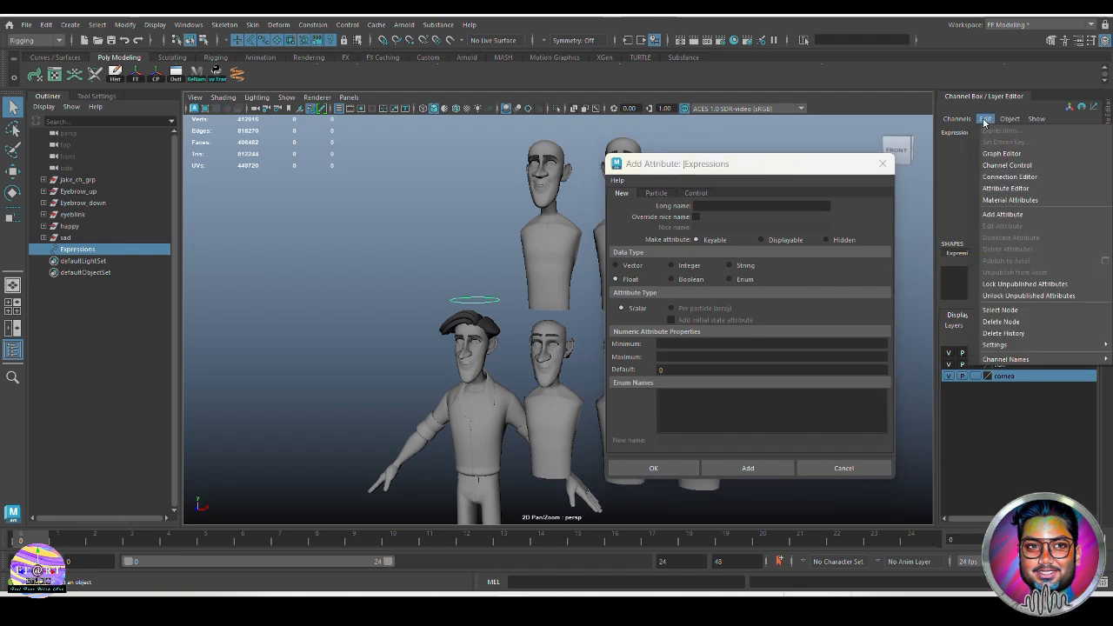
left_click(794, 168)
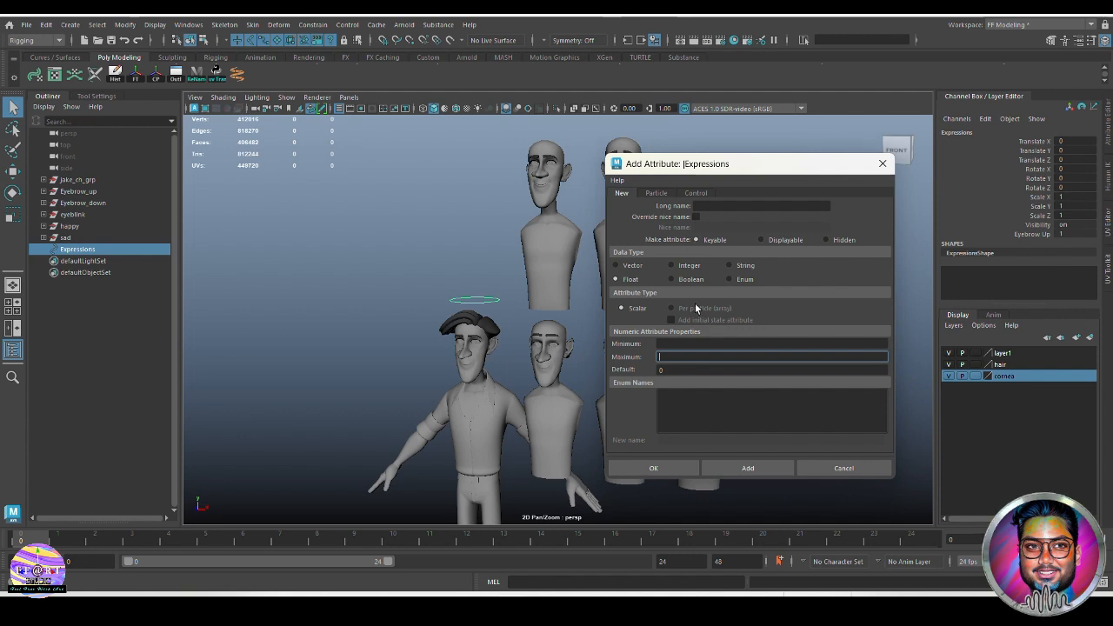
- Add a keyable float attribute Eyebrow_down to the Expressions circle with minimum 0, maximum 1 and default 0
left_click(733, 205)
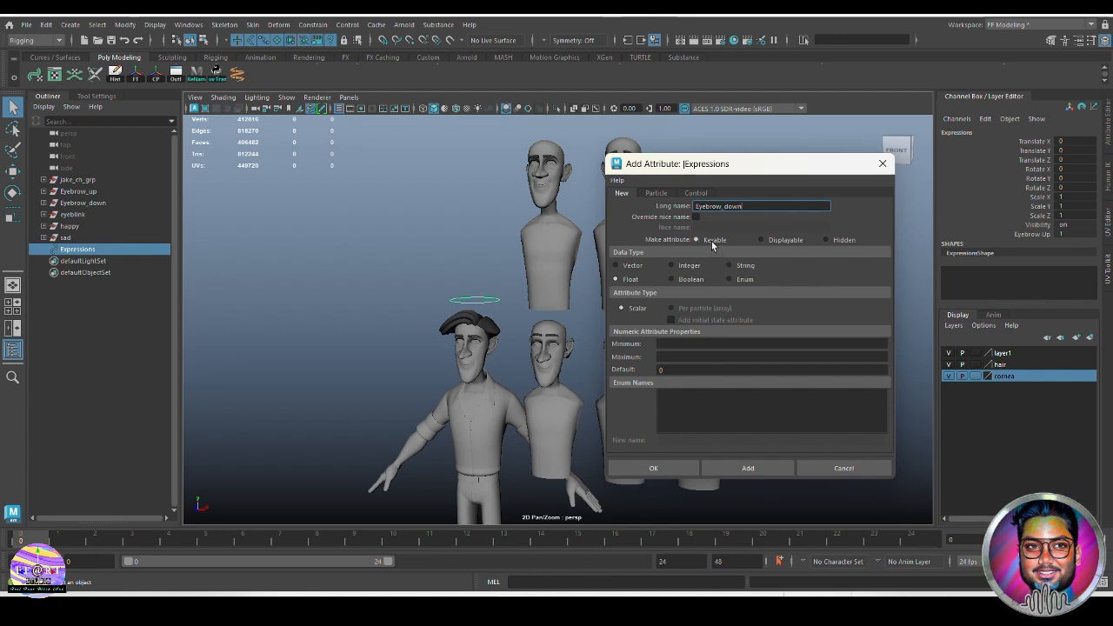
left_click(680, 343)
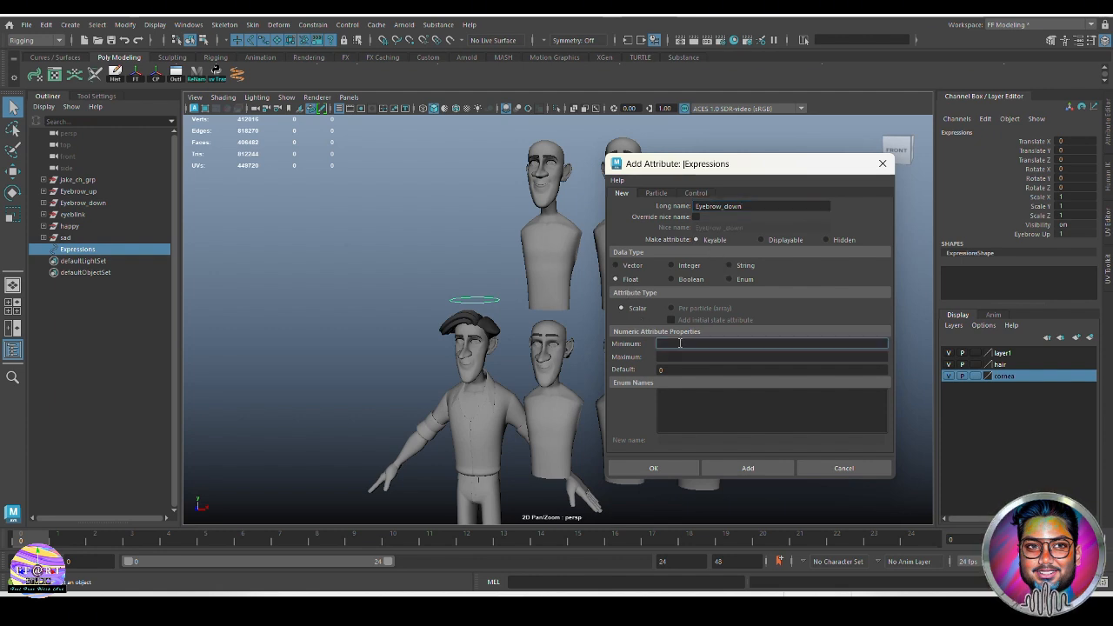
type("0")
left_click(688, 356)
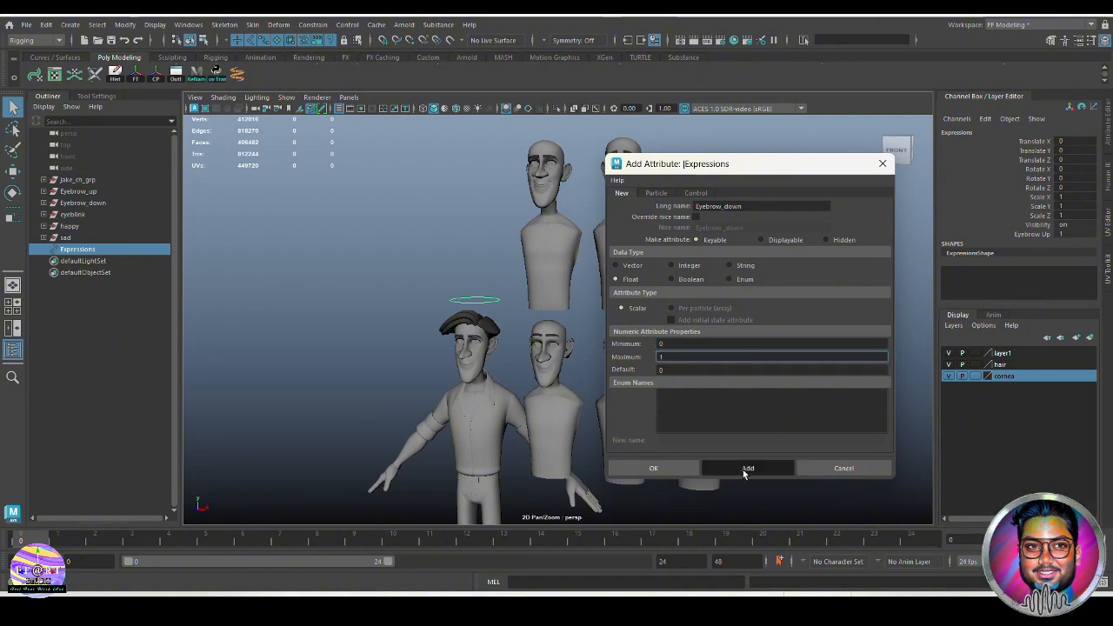
left_click(744, 469)
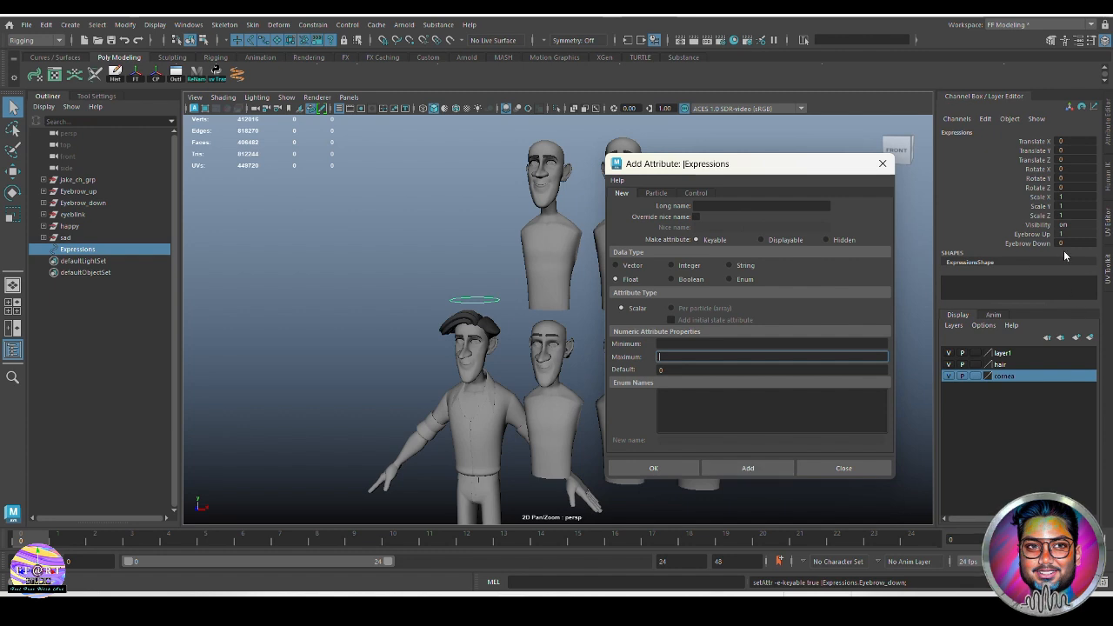
- Copy the eyeblink group's name and add it as a keyable float attribute on the Expressions circle with minimum 01 and default 0
double_click(87, 215)
key("ctrl+c")
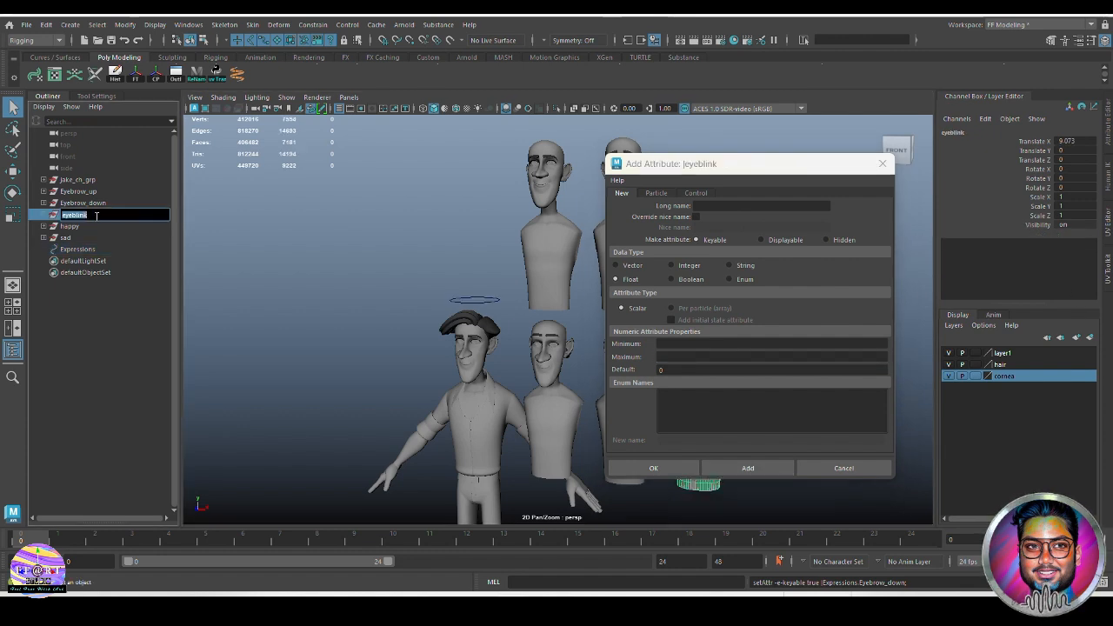
left_click(78, 249)
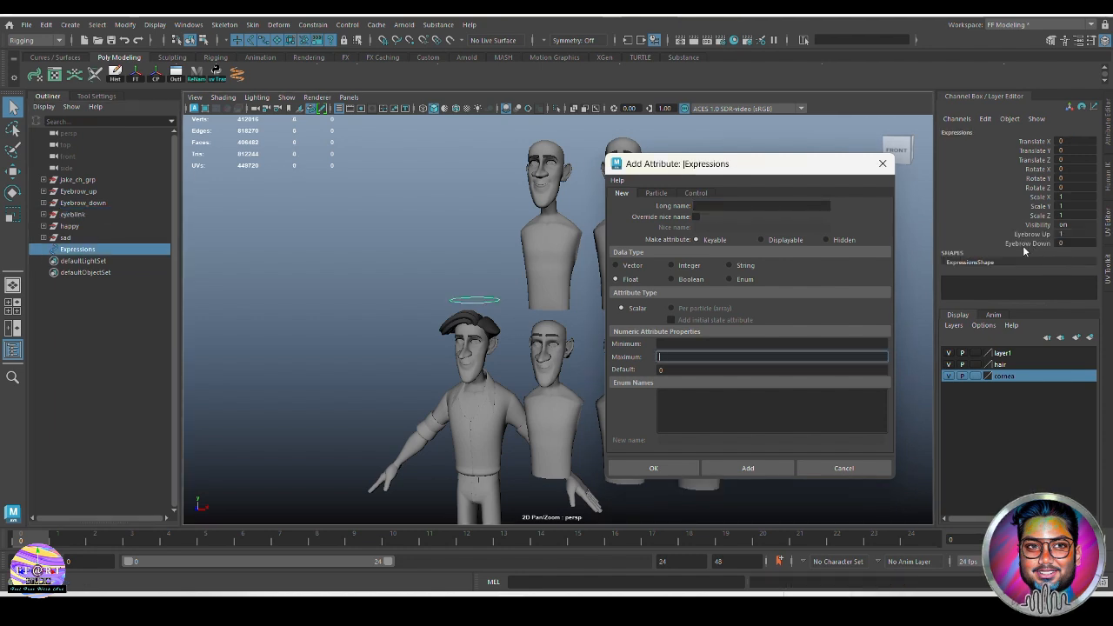
left_click(732, 207)
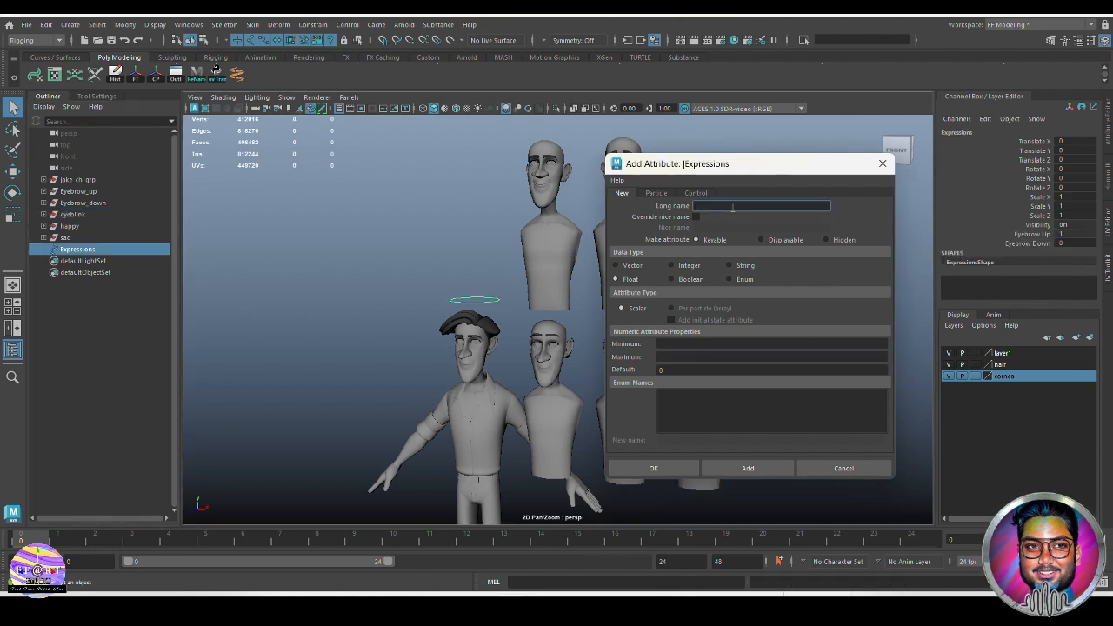
key("ctrl+v")
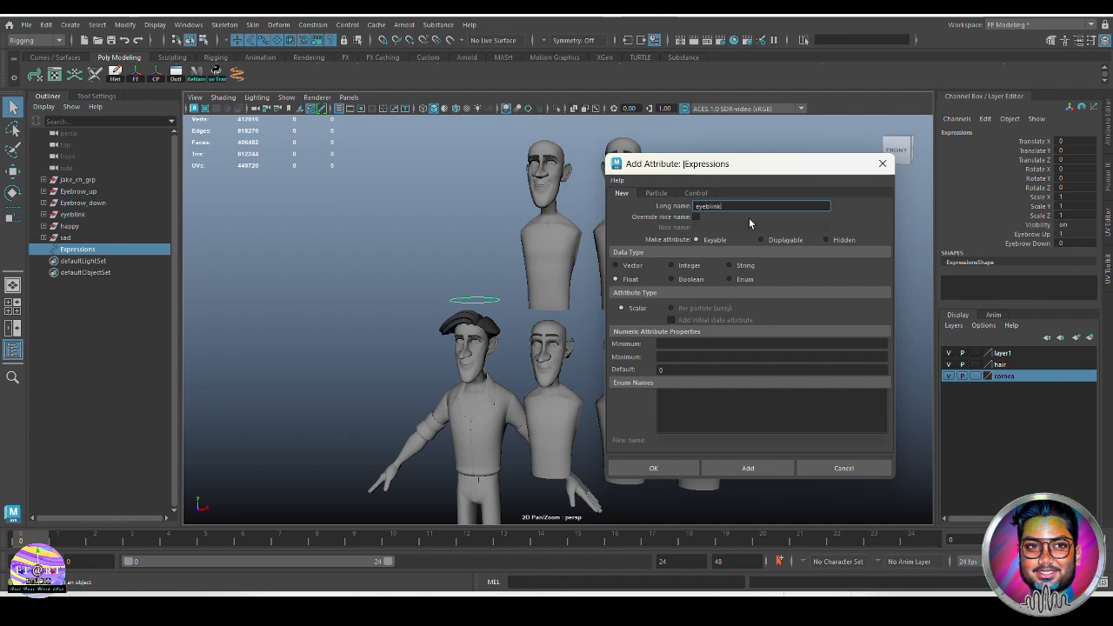
left_click(684, 342)
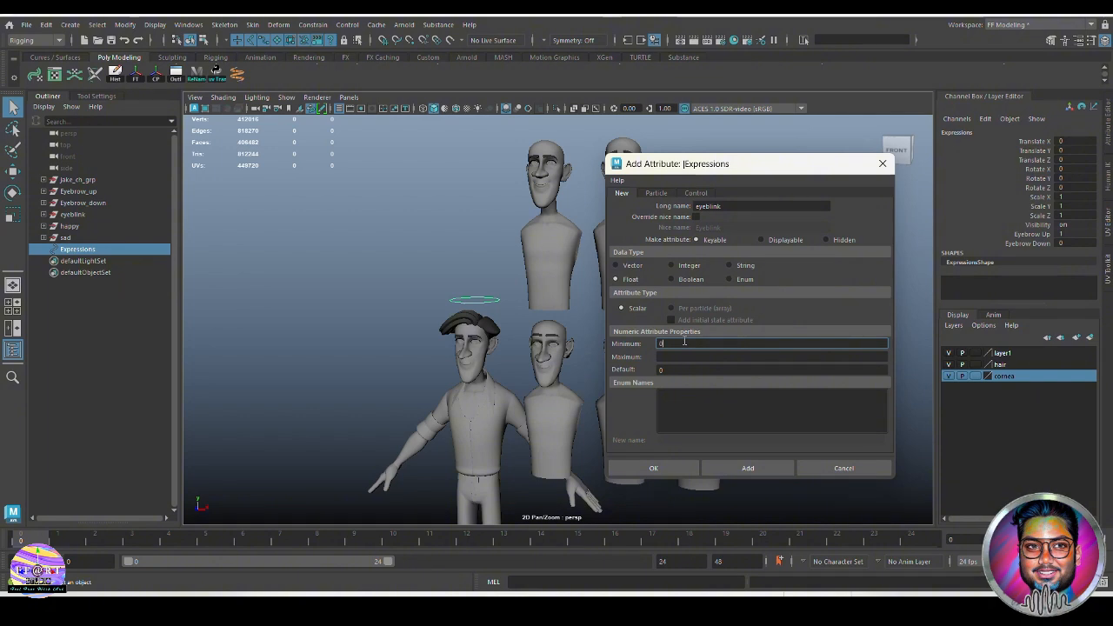
type("01")
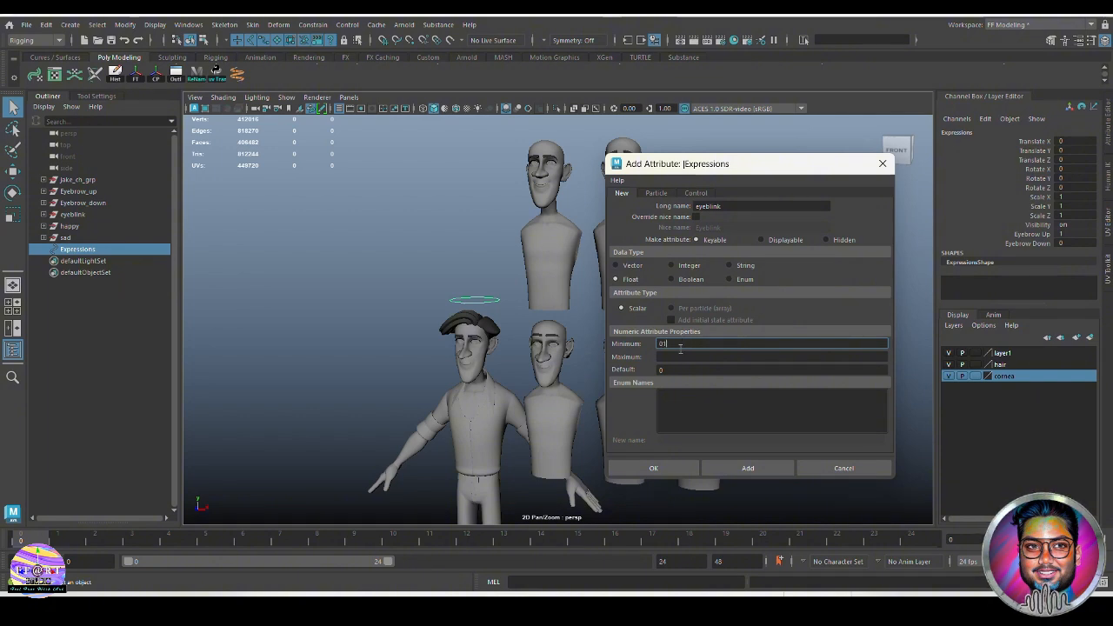
left_click(750, 468)
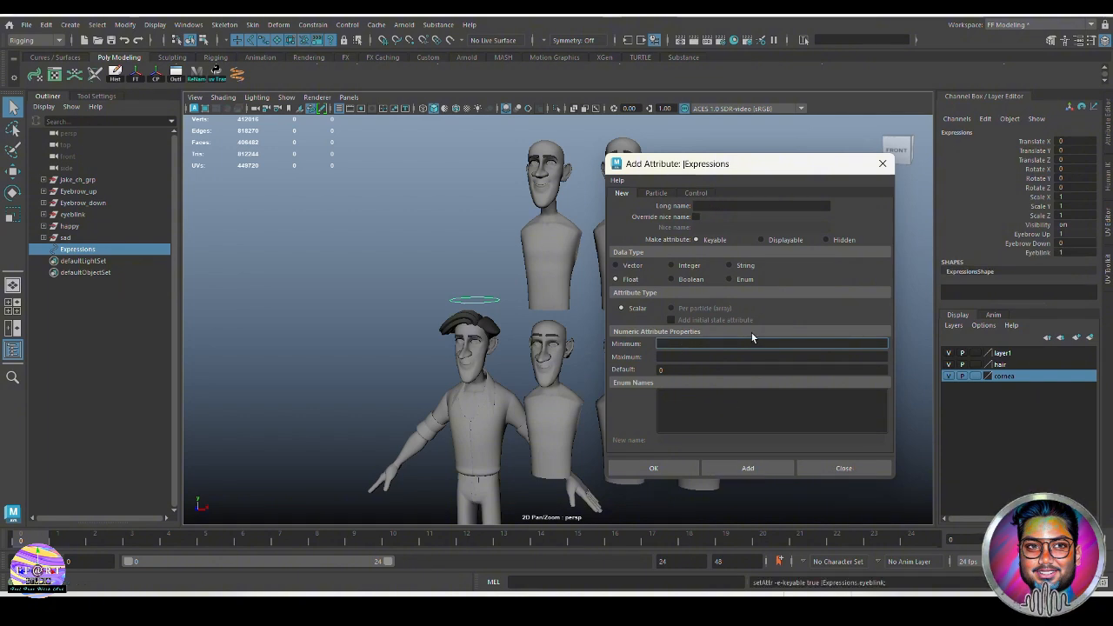
- Test the Eyeblink channel's range by scrubbing it in both directions, and undo the last value change
left_click(1034, 254)
left_click_drag(856, 168, 602, 198)
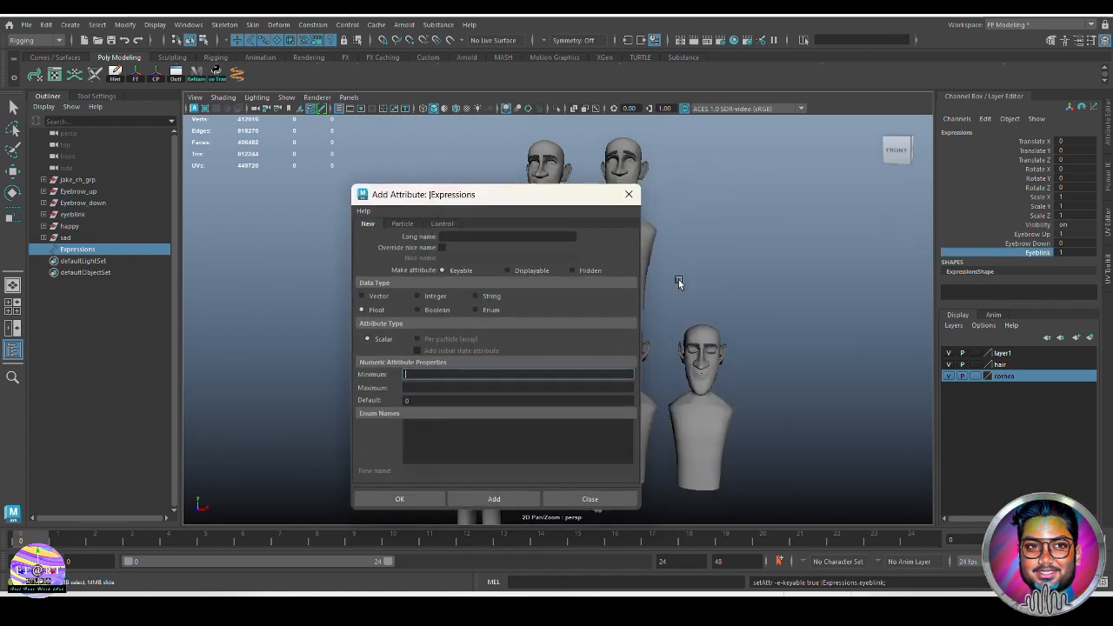
middle_click_drag(830, 292, 794, 273)
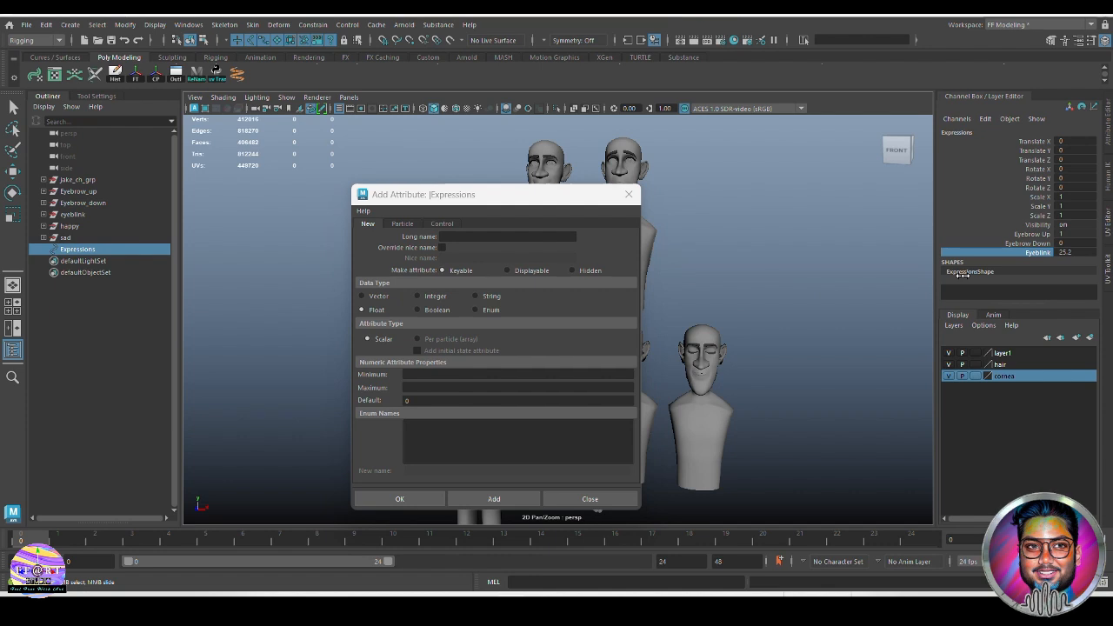
left_click_drag(513, 201, 642, 188)
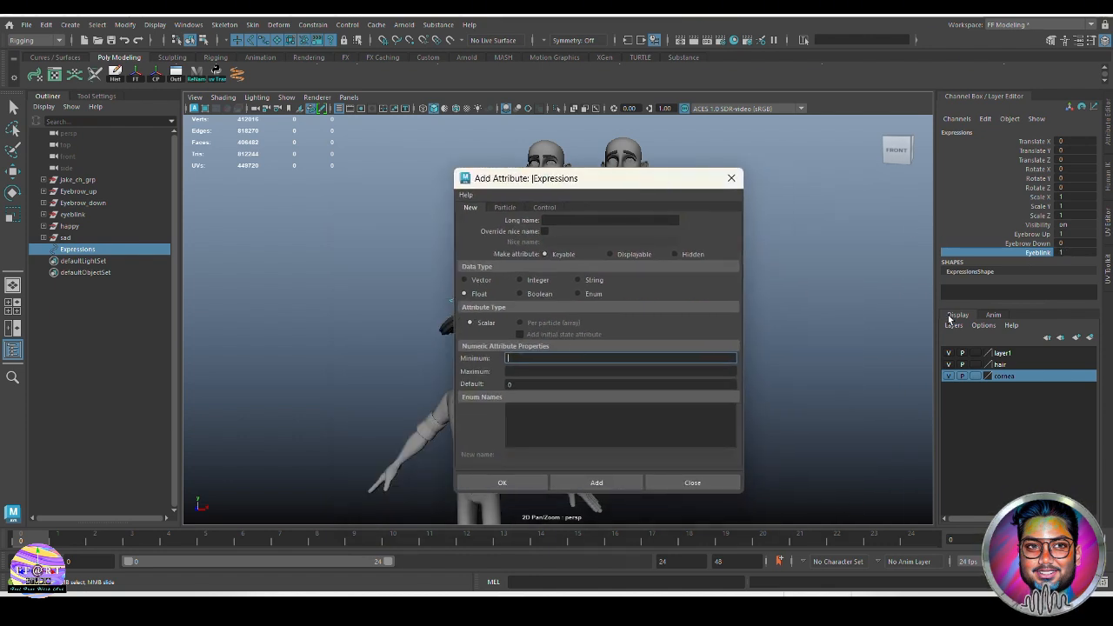
middle_click_drag(861, 328, 1109, 320)
key("ctrl+z")
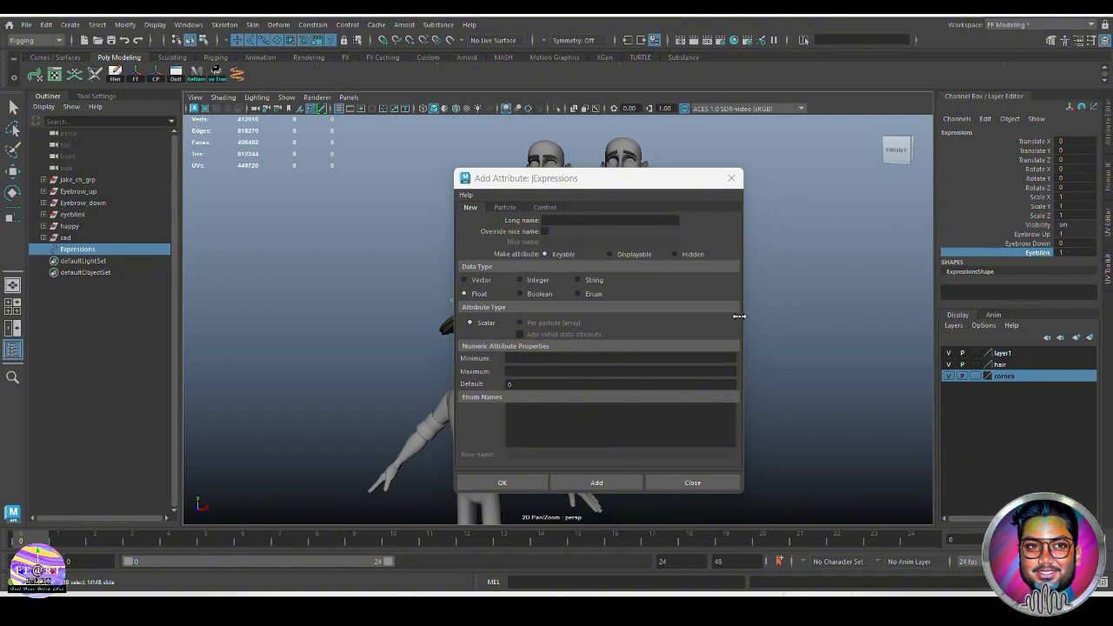
- Scrub the Eyebrow Up channel of the Expressions circle back to 0
left_click(1021, 227)
left_click(1027, 234)
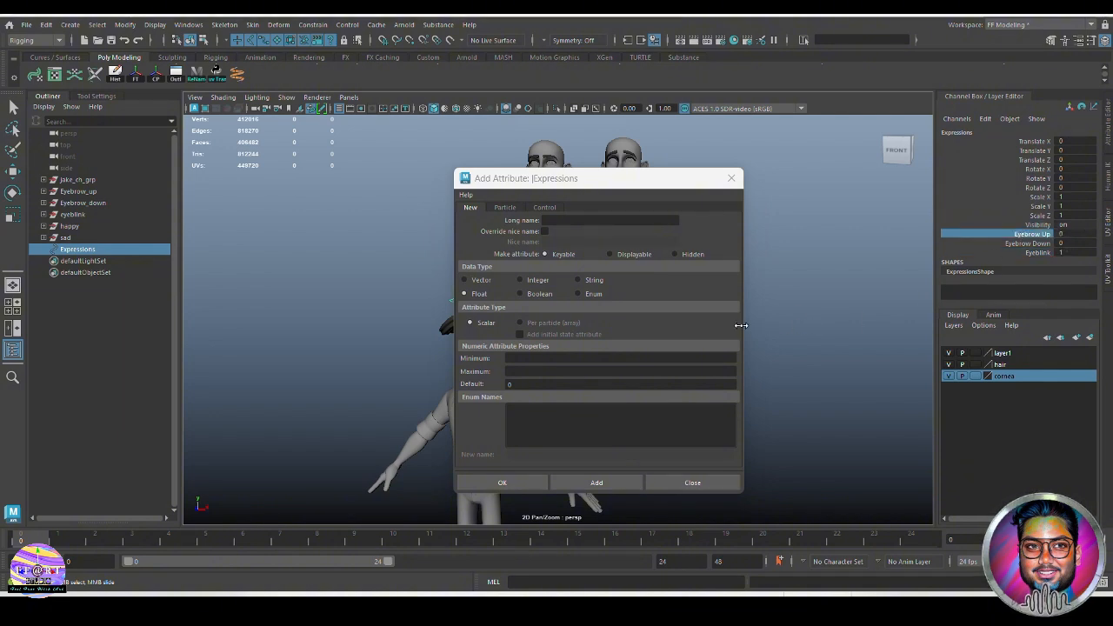
- Close the Add Attribute dialog and delete the Eyeblink attribute from the Expressions circle
left_click(1047, 254)
left_click(722, 357)
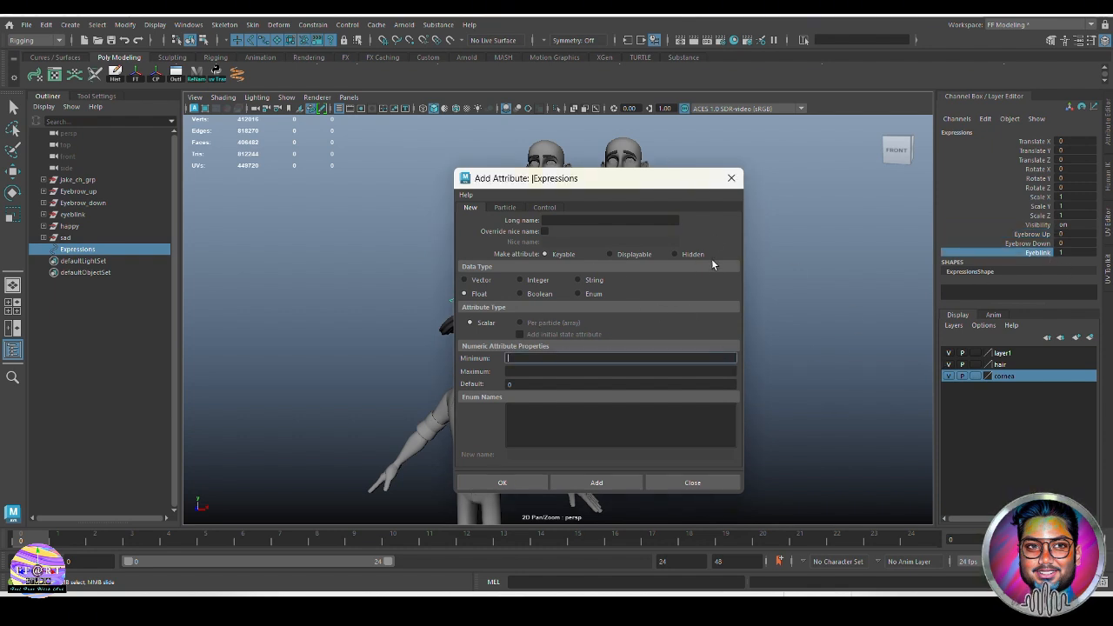
left_click(729, 179)
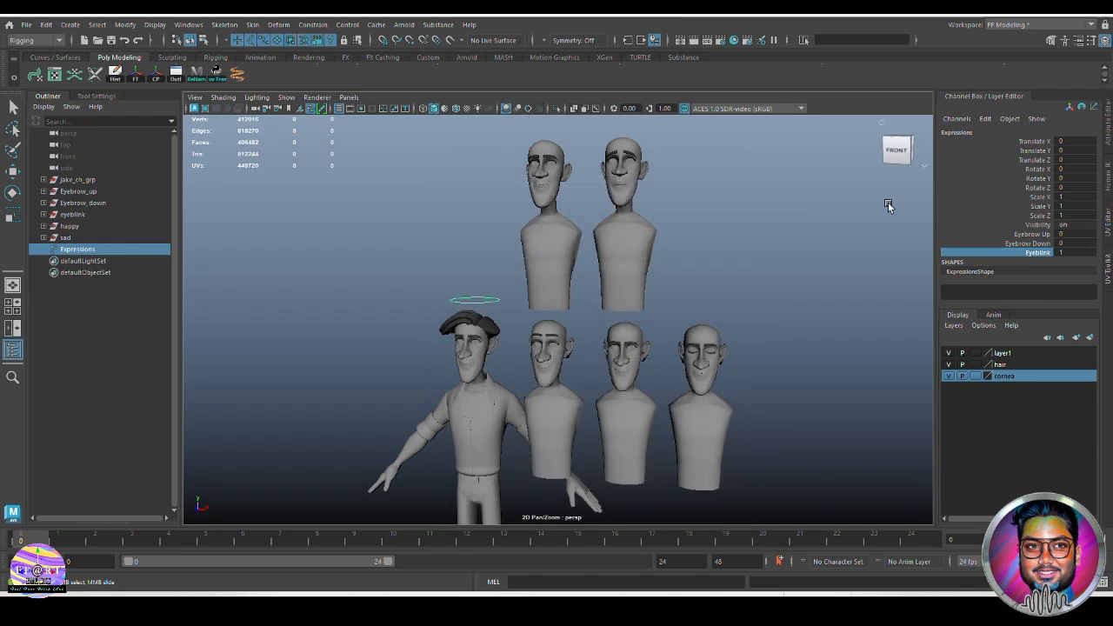
left_click(985, 119)
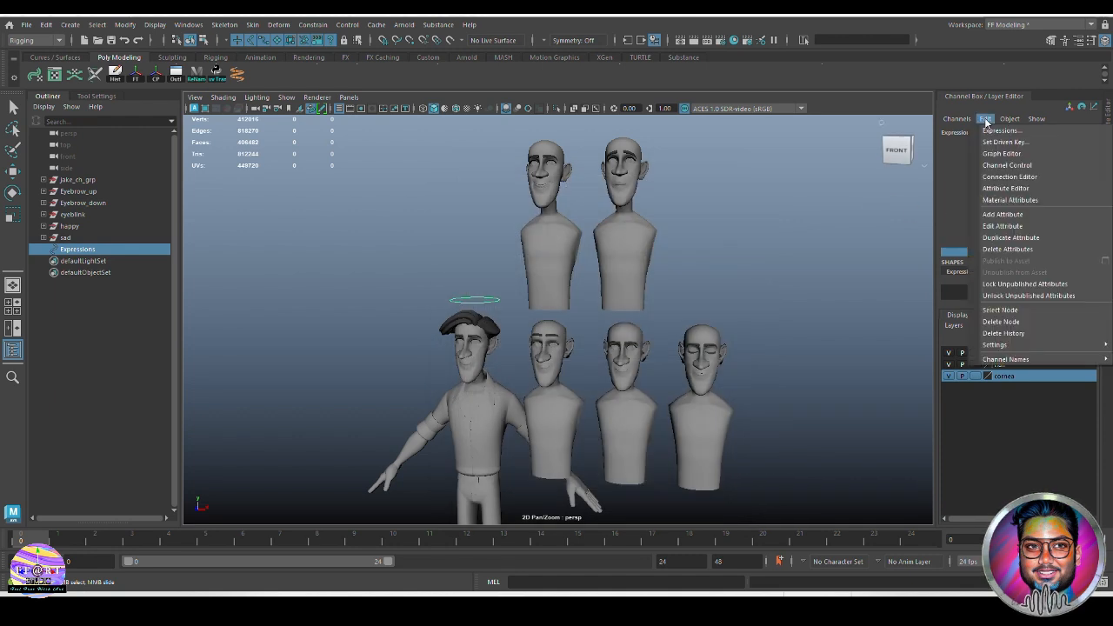
left_click(1009, 250)
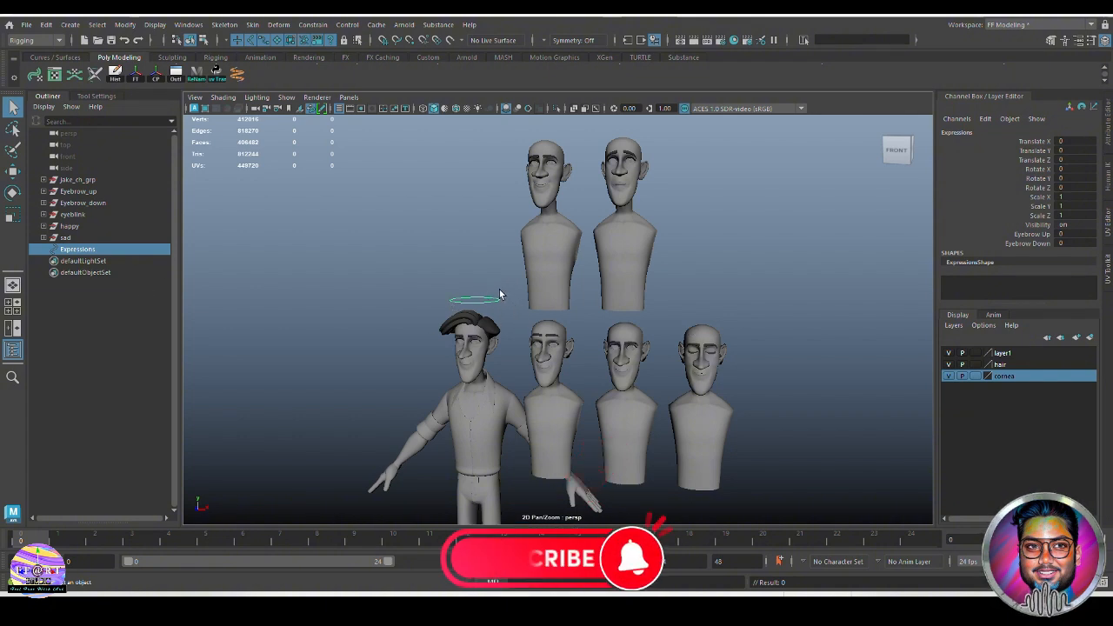
- Add a keyable float attribute eyeblink to the Expressions circle with minimum 0, maximum 1 and default 0
left_click(986, 119)
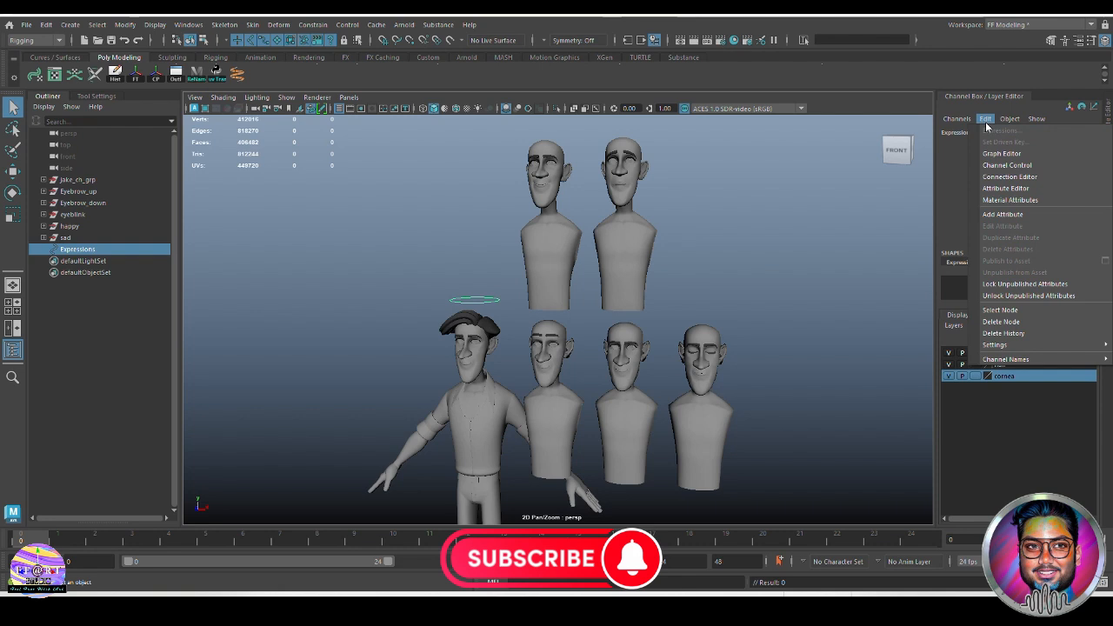
left_click(1033, 215)
type("eyeblink")
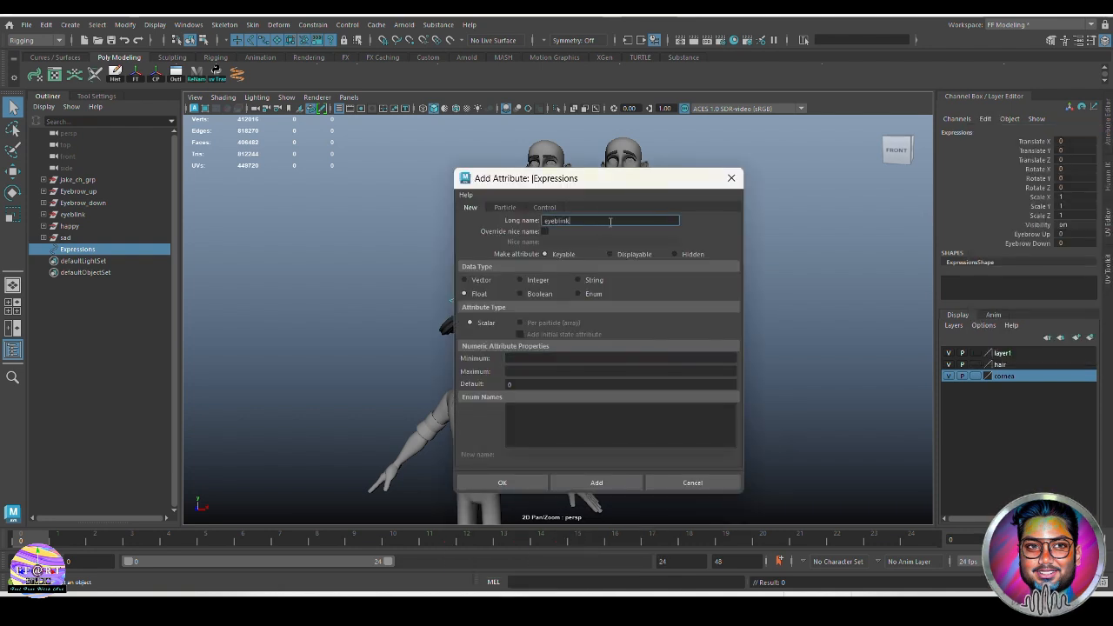
left_click(532, 360)
type("0")
left_click(529, 370)
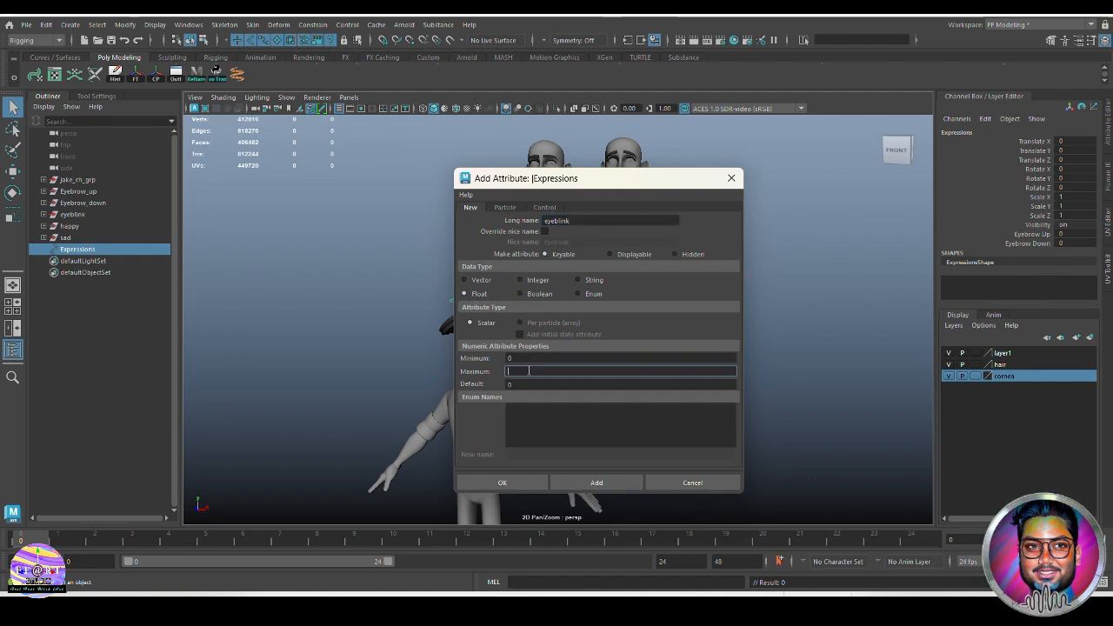
type("1")
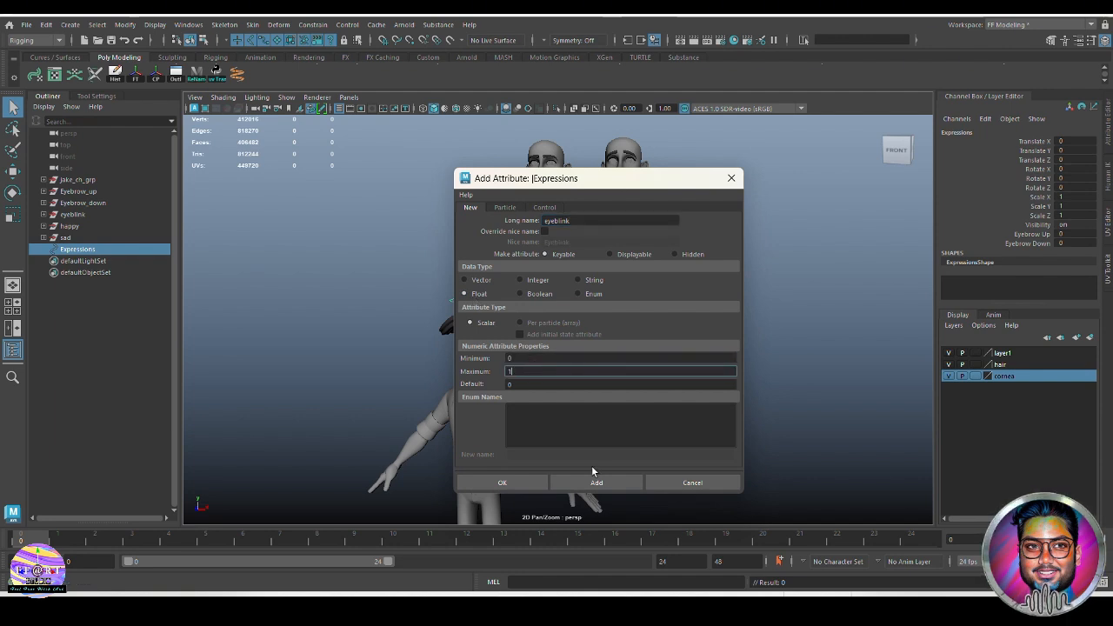
left_click(593, 481)
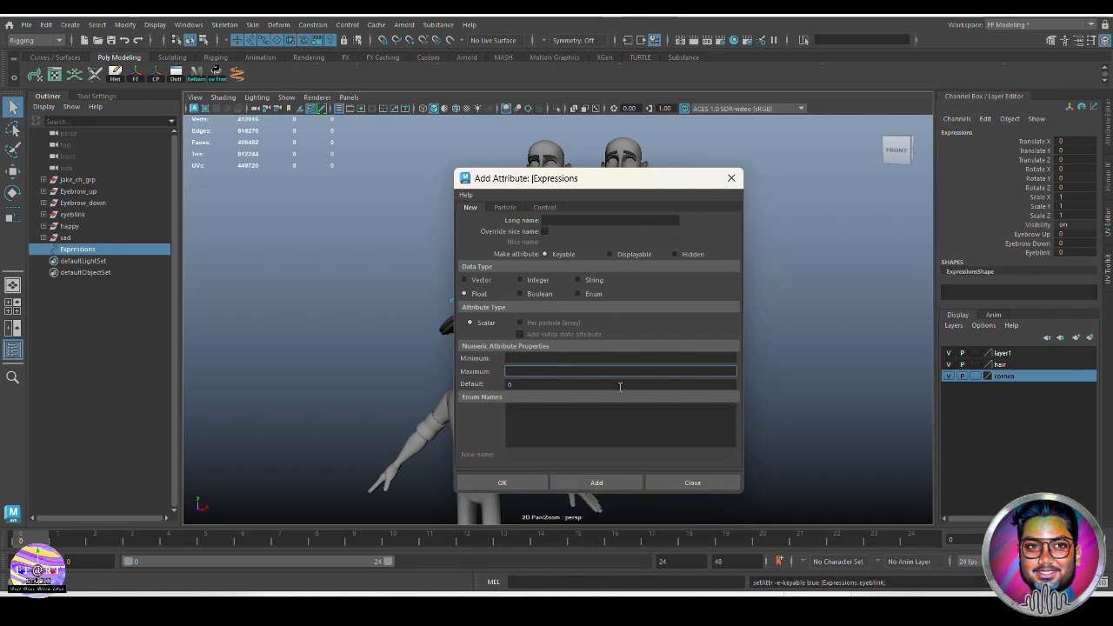
- Add a keyable float attribute happy to the Expressions circle with minimum 0, maximum 1 and default 0
left_click_drag(603, 185, 767, 162)
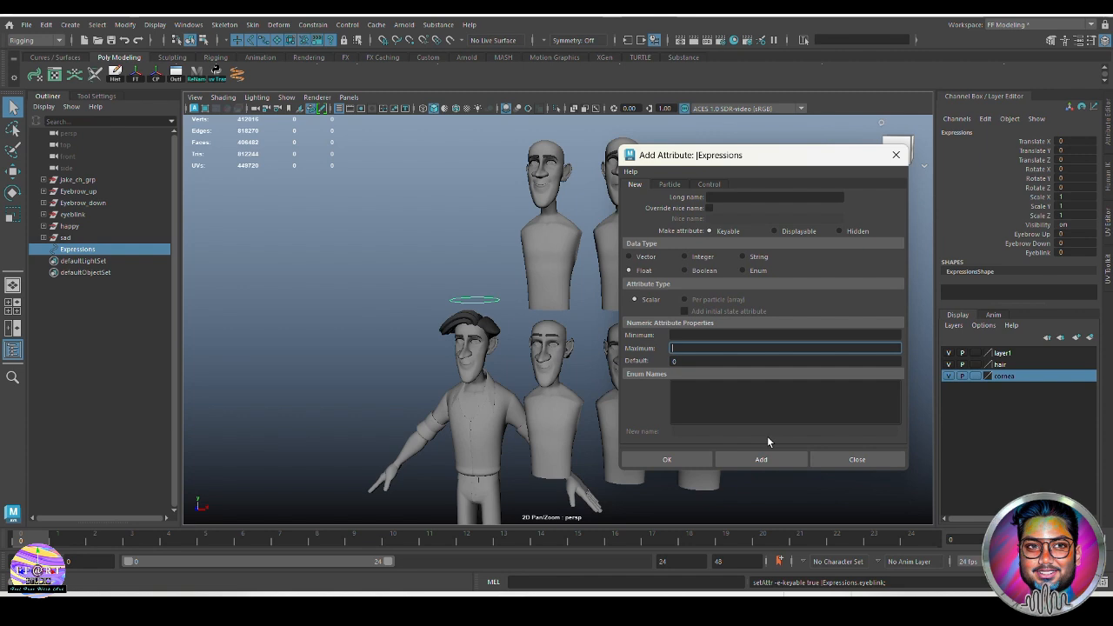
left_click(71, 226)
double_click(95, 227)
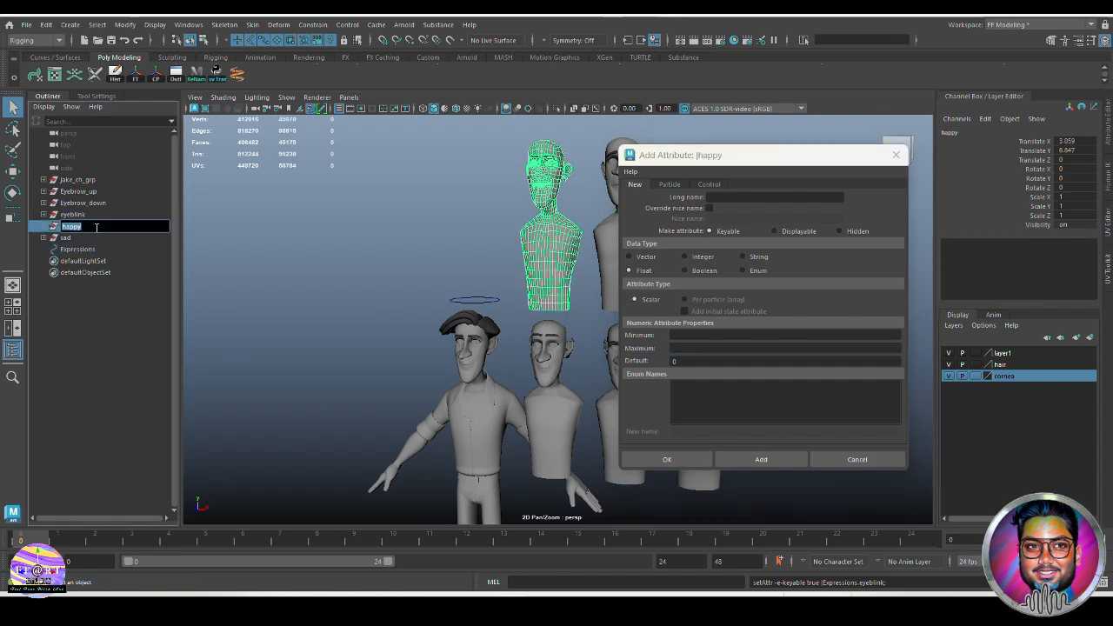
left_click(458, 299)
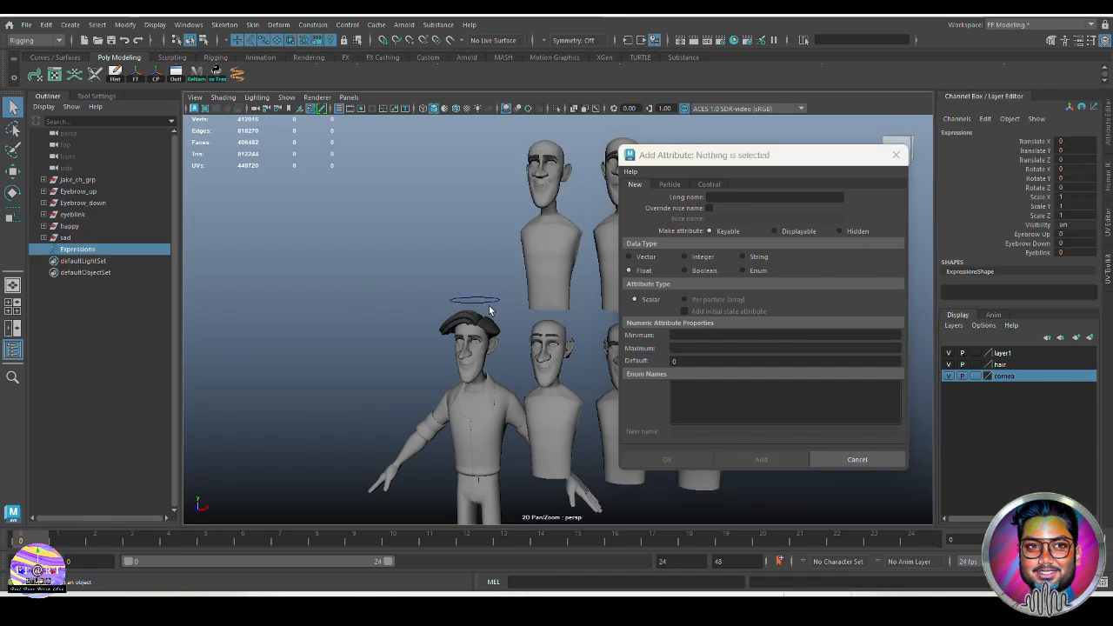
left_click_drag(758, 165, 706, 159)
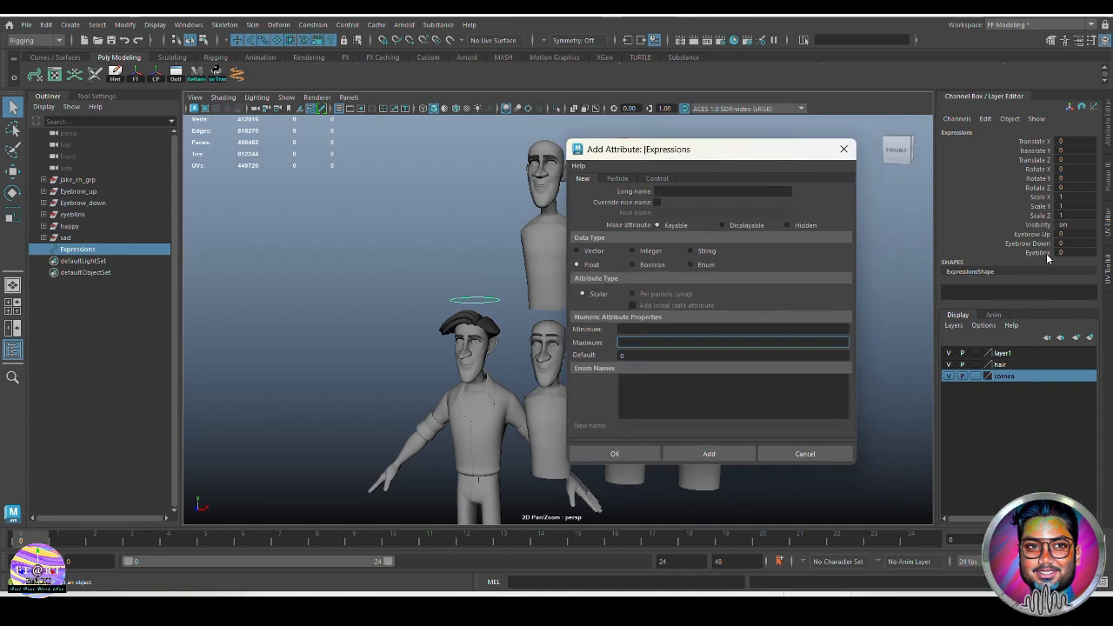
left_click(696, 192)
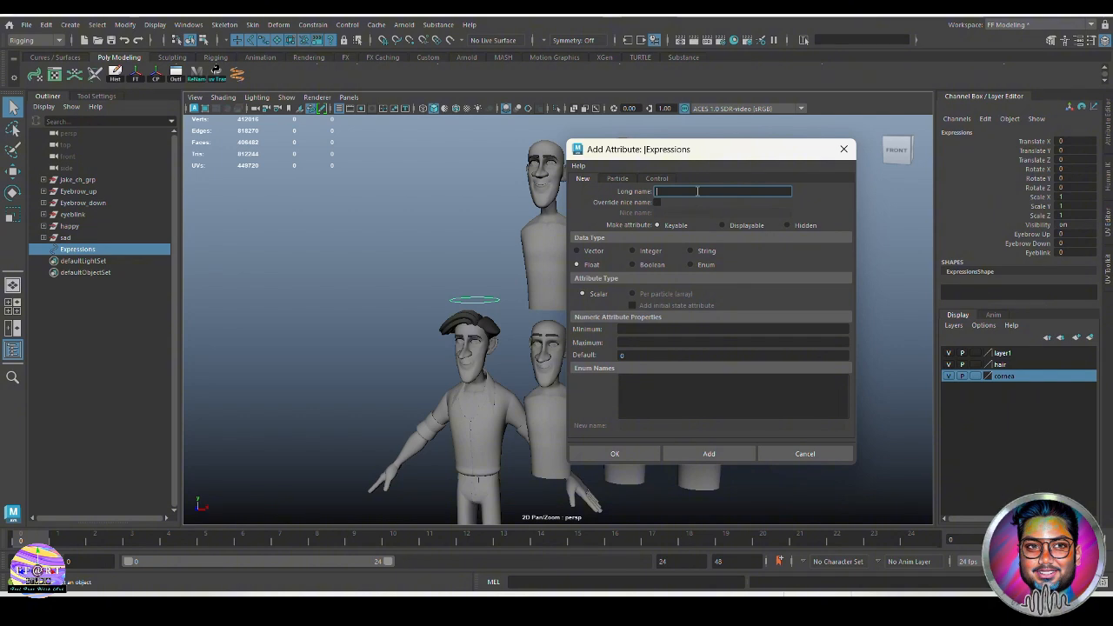
type("happy")
left_click(644, 328)
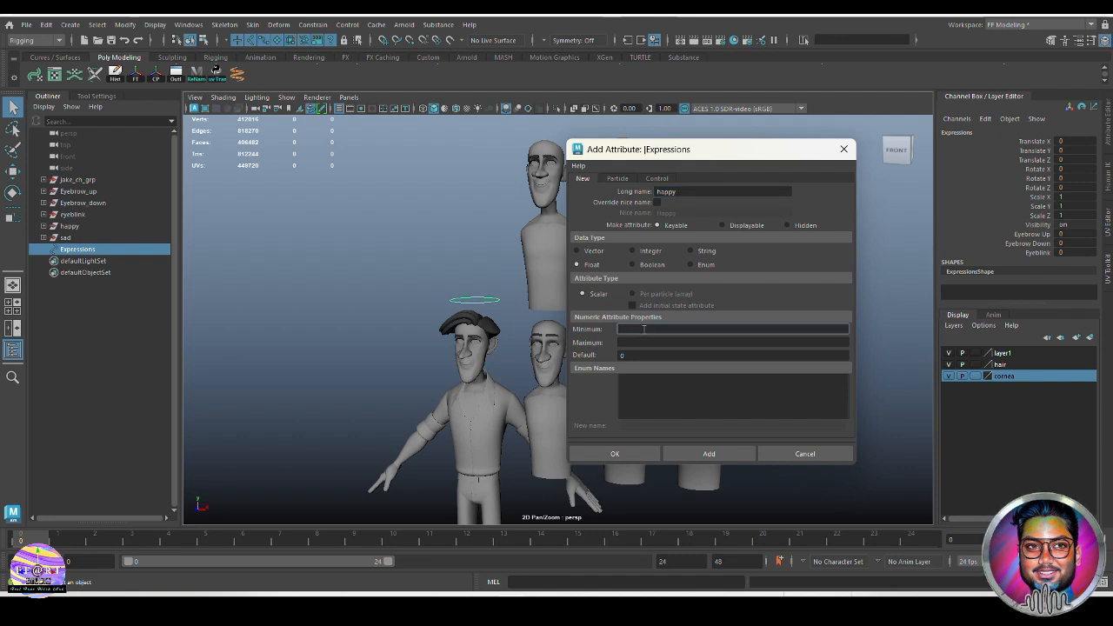
left_click(646, 342)
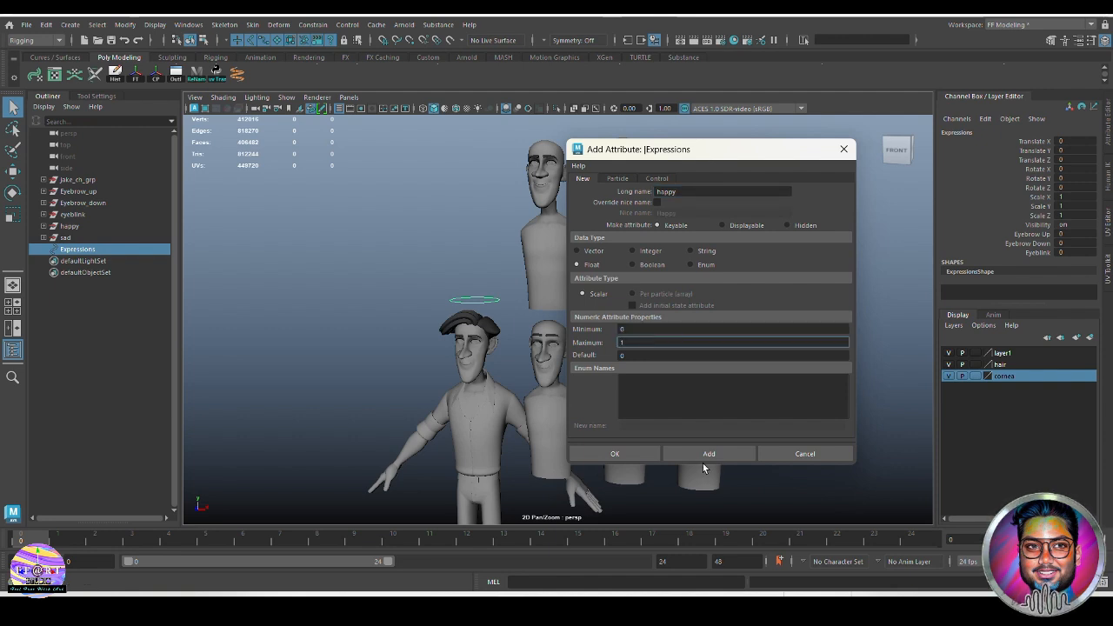
left_click(708, 454)
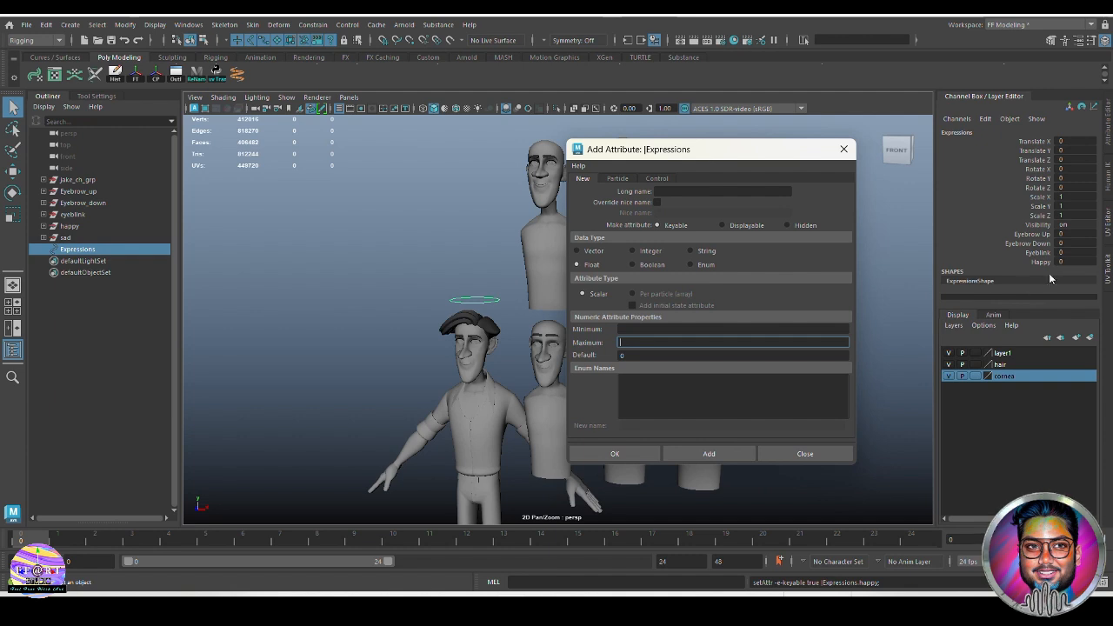
- Add a keyable float attribute sad to the Expressions circle with minimum 0, maximum 1 and default 0, and close the Add Attribute dialog
double_click(91, 237)
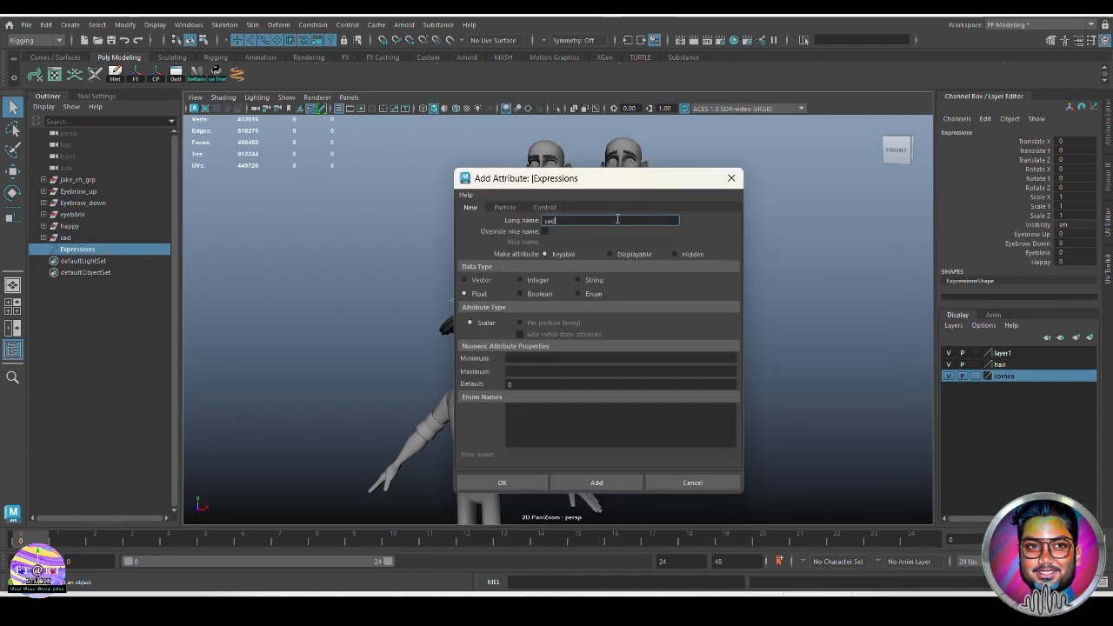
left_click_drag(544, 179, 627, 176)
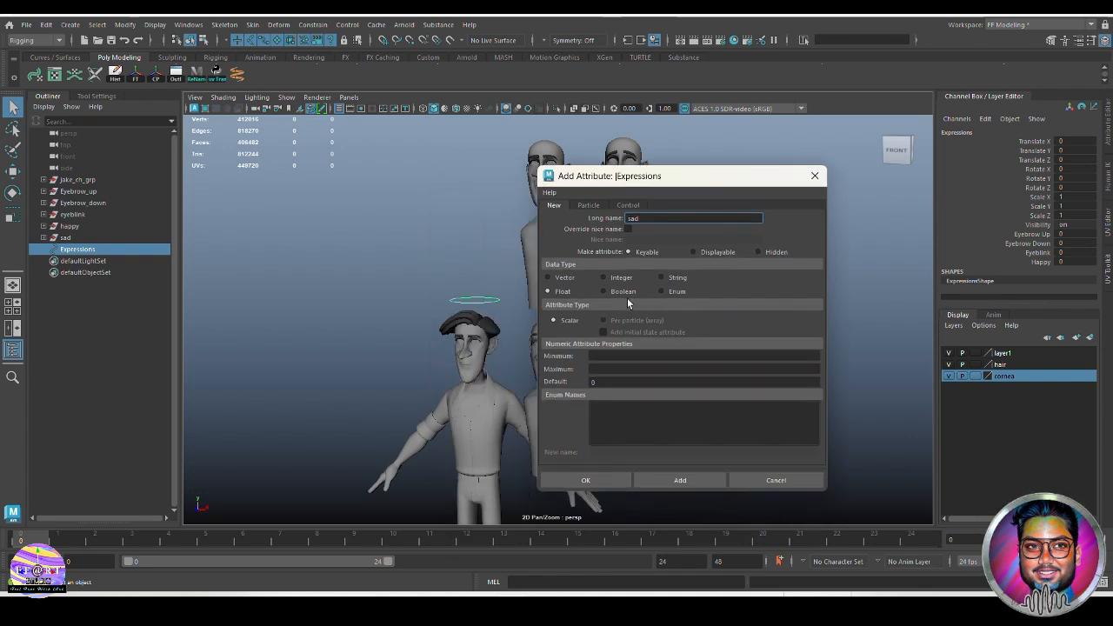
left_click(607, 357)
type("0")
left_click(612, 369)
type("1")
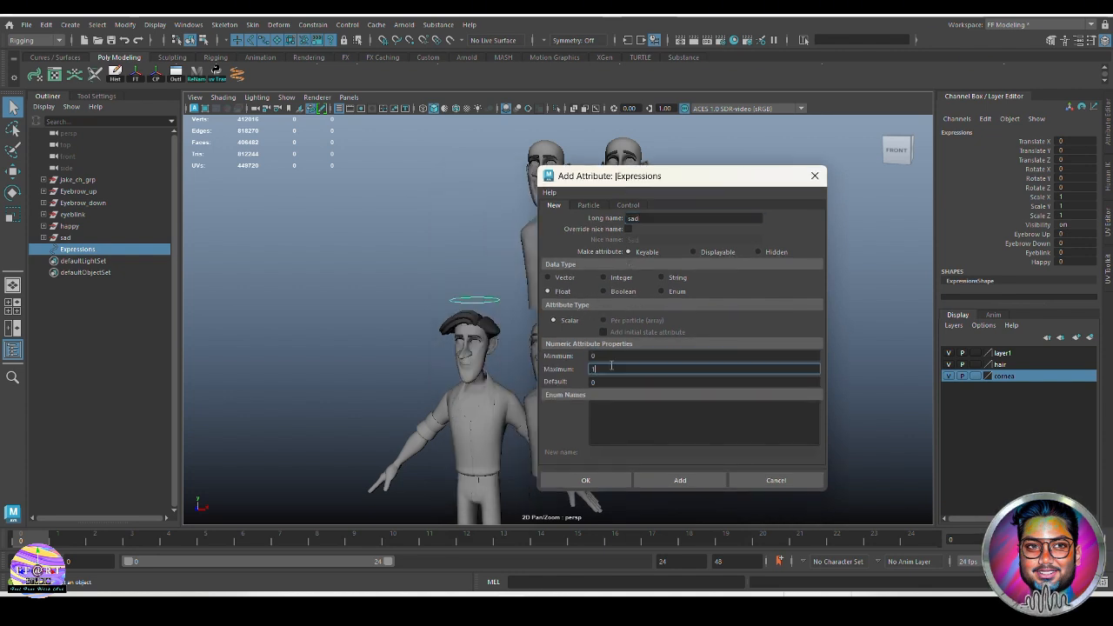
left_click(606, 479)
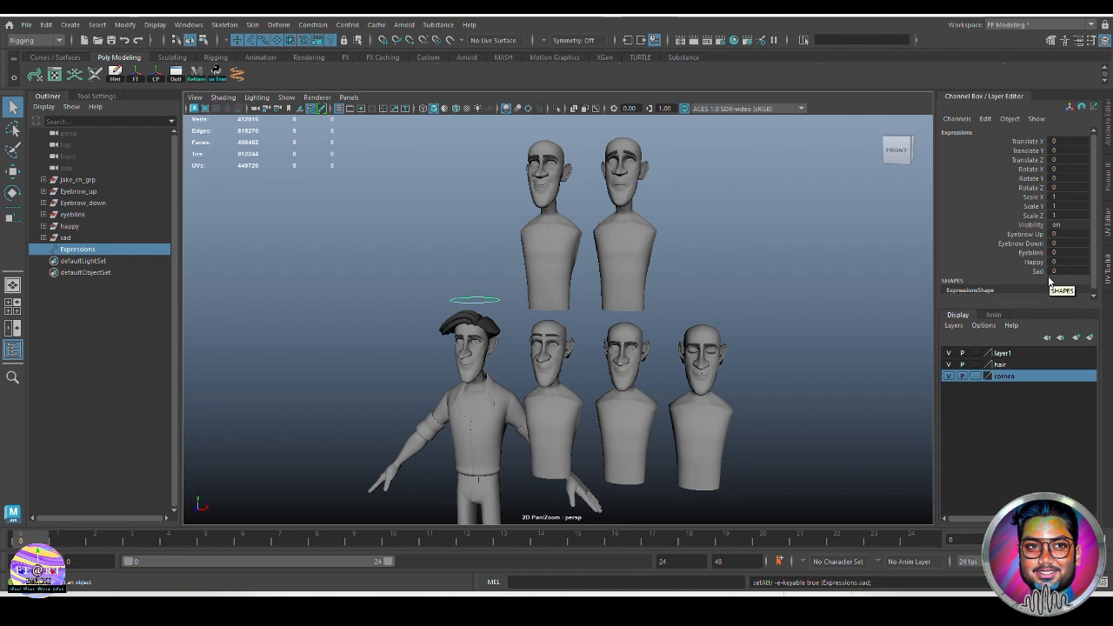
left_click_drag(493, 288, 513, 306)
left_click(574, 300)
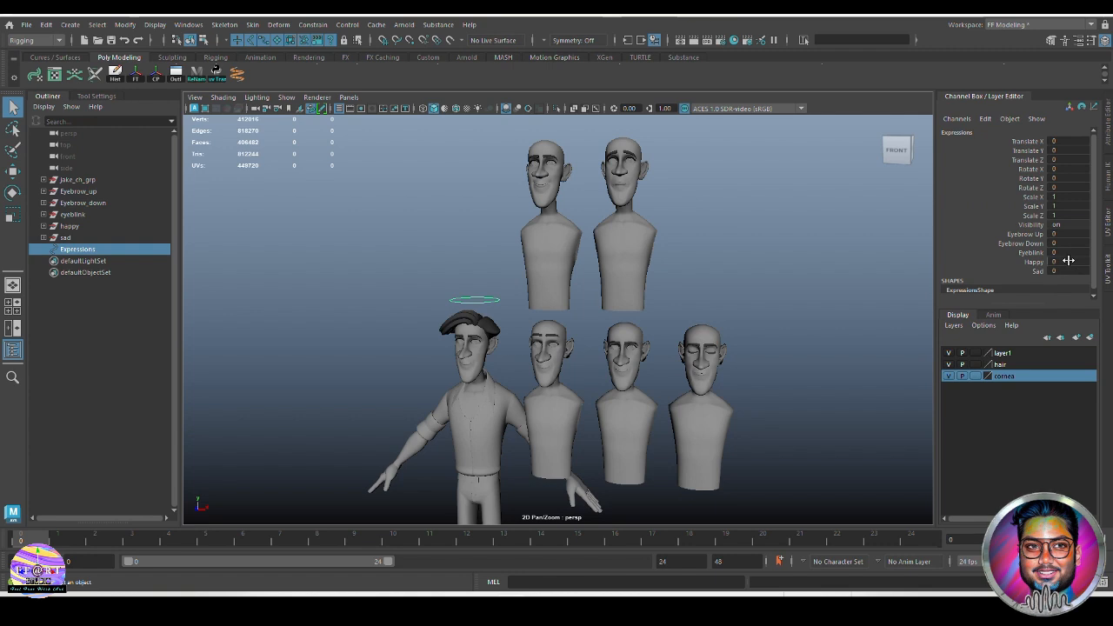
left_click(737, 257)
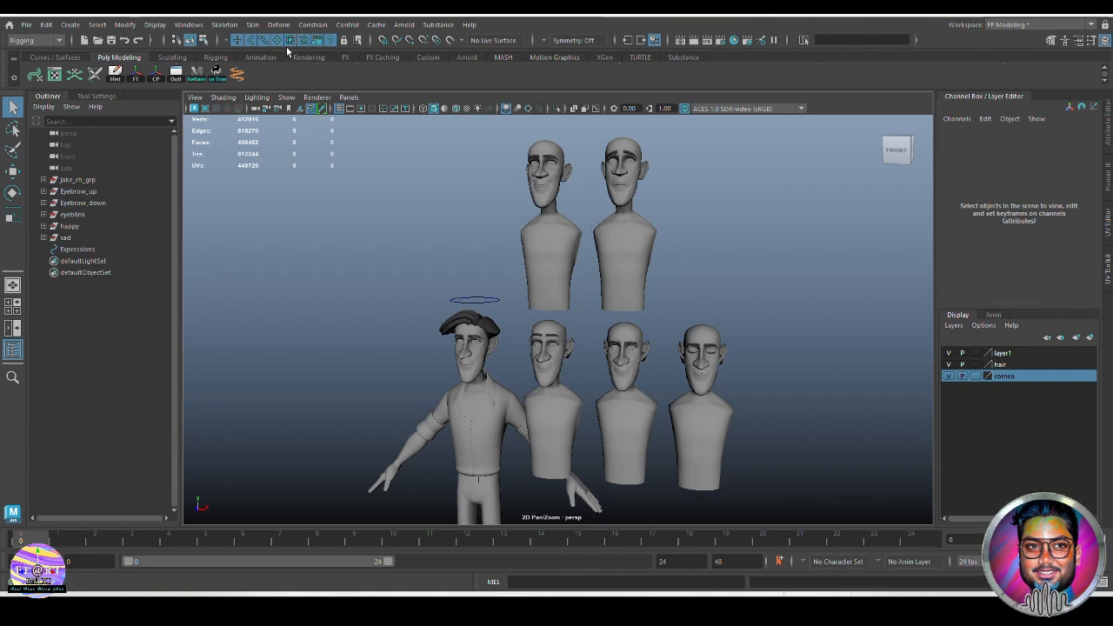
- Open the Connection Editor and load the Expressions circle's attributes as the outputs
left_click(195, 26)
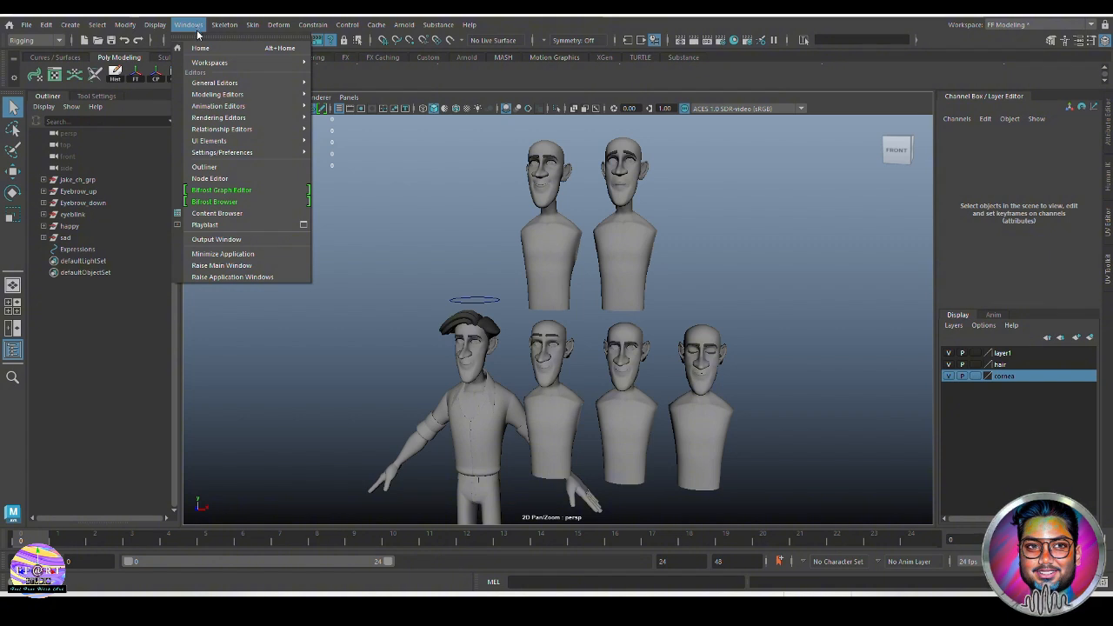
mouse_move(257, 85)
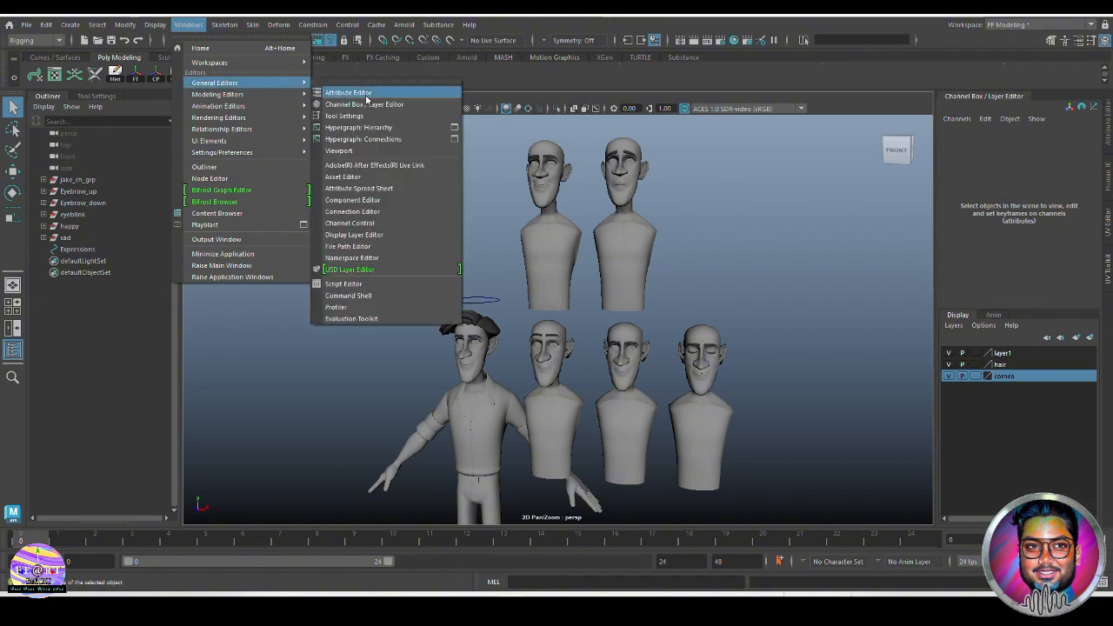
left_click(400, 212)
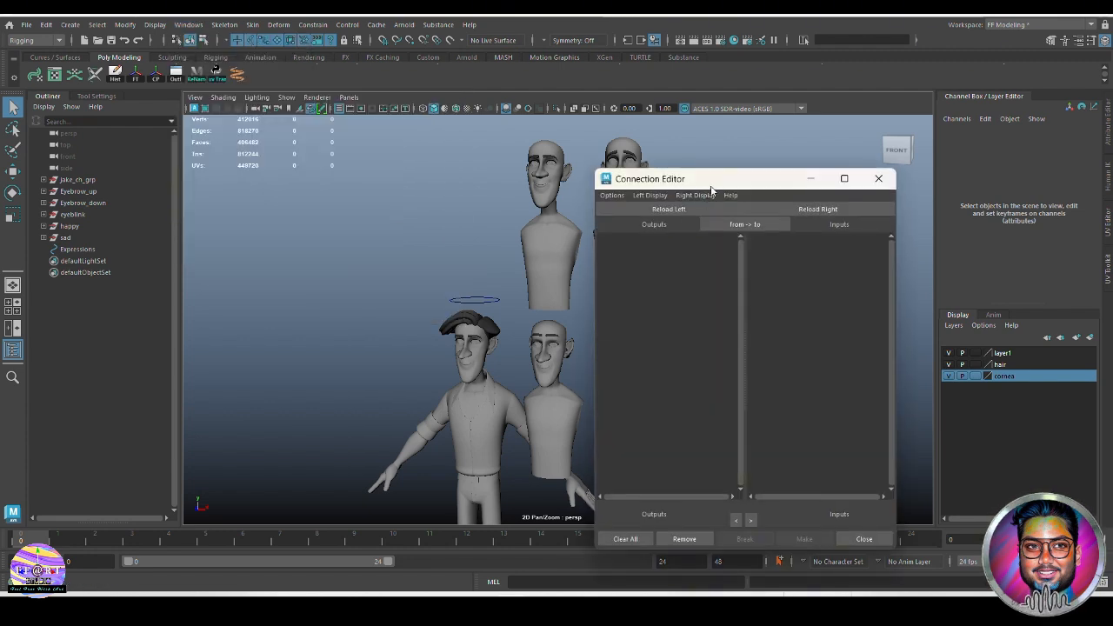
mouse_move(711, 150)
left_mouse_down()
mouse_move(701, 181)
mouse_move(701, 155)
left_mouse_up()
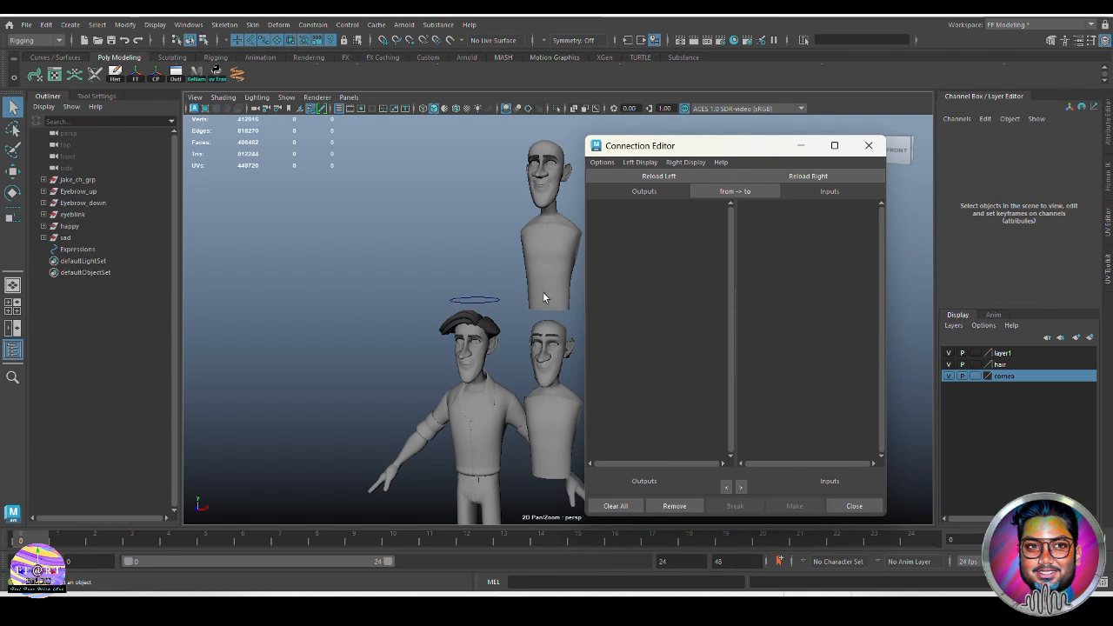
left_click(488, 297)
left_click(488, 297)
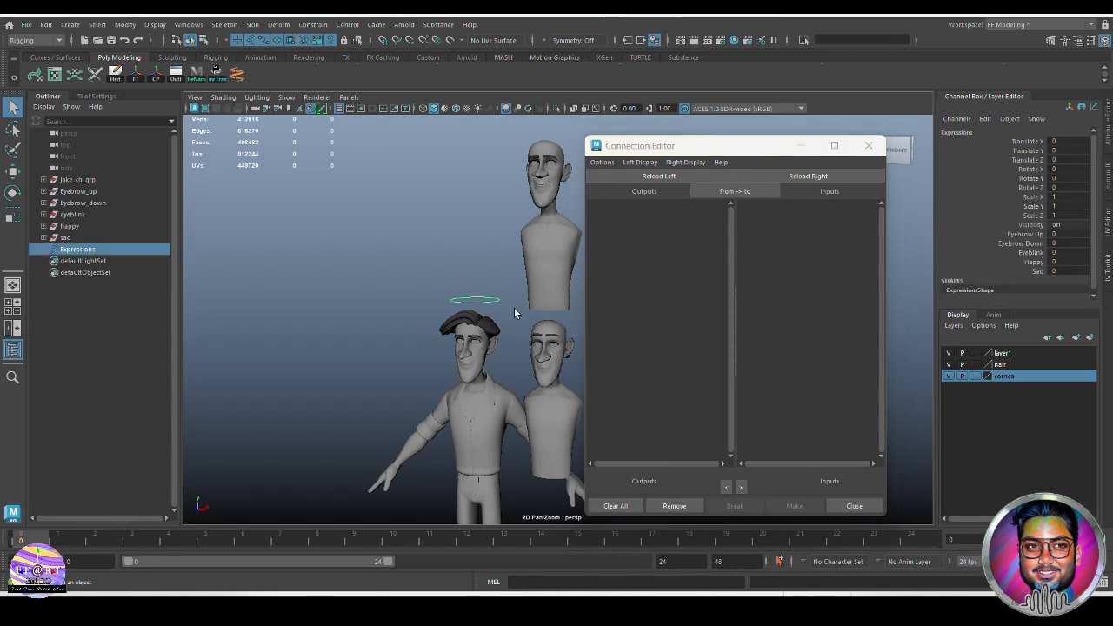
left_click(659, 178)
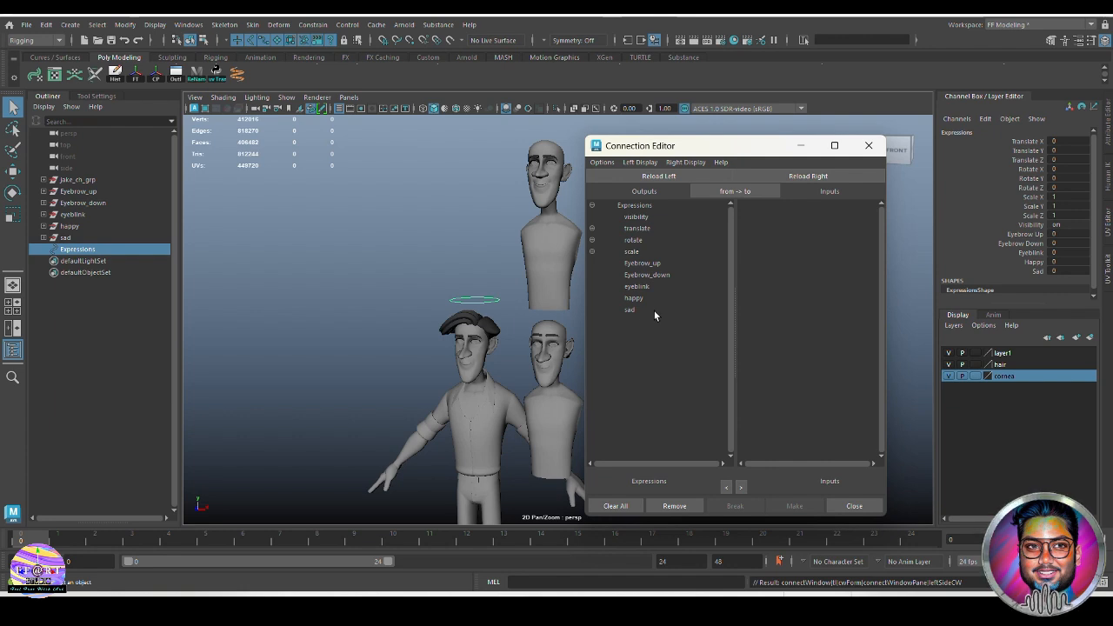
- Load the Expressions01 blend shape of head_mesh as the inputs in the Connection Editor and expand its weight attribute
mouse_move(727, 146)
left_mouse_down()
mouse_move(744, 139)
mouse_move(740, 163)
mouse_move(733, 140)
left_mouse_up()
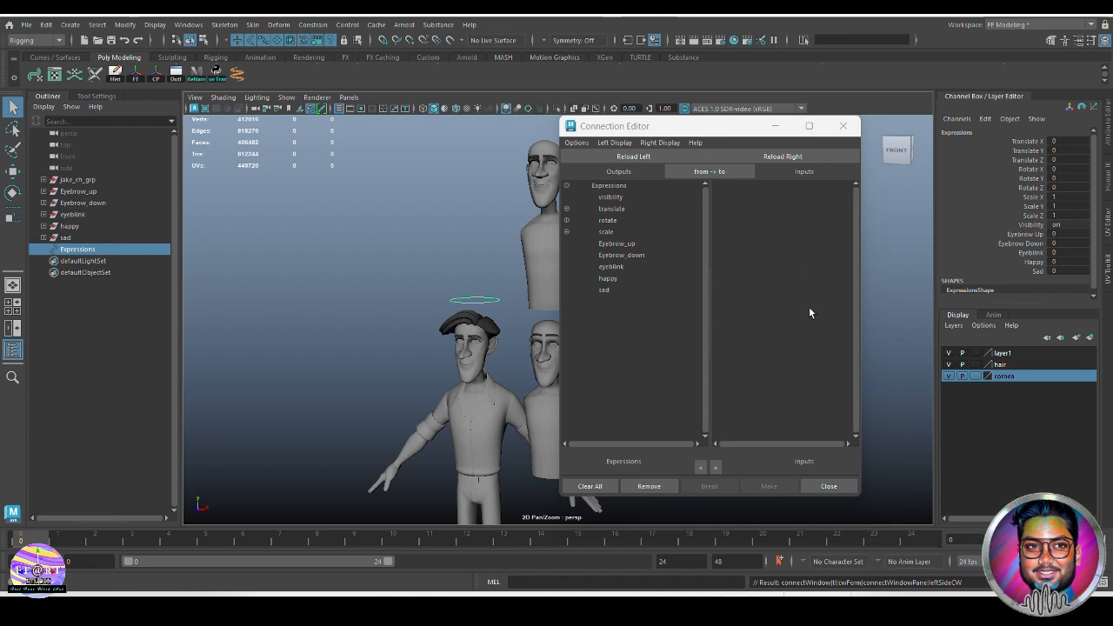
left_click(483, 365)
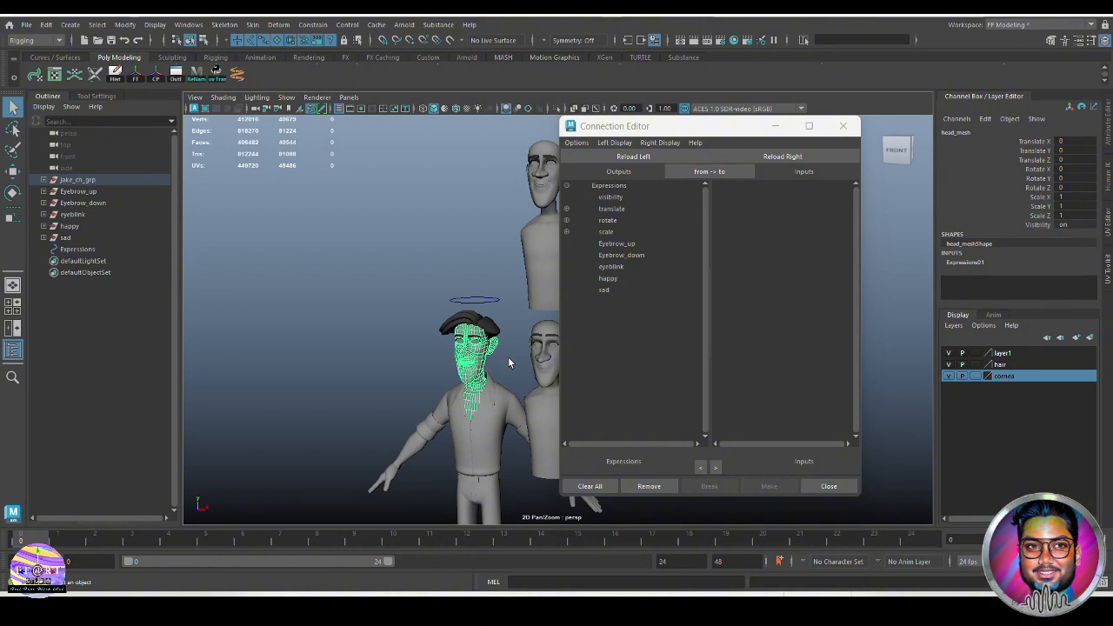
left_click(973, 262)
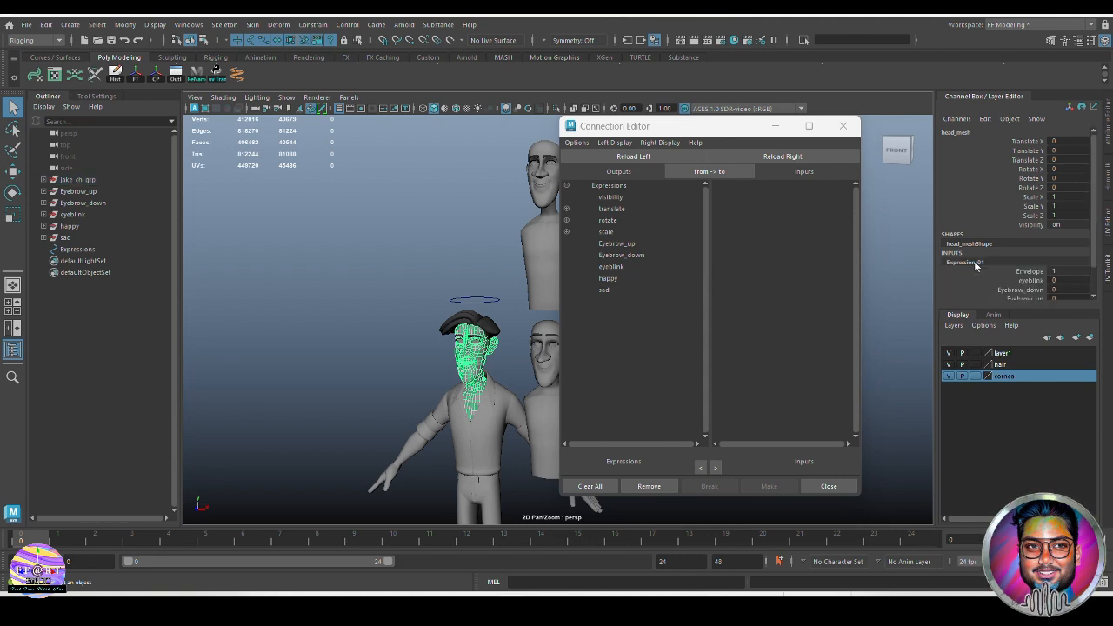
scroll(1013, 261, "down", 2)
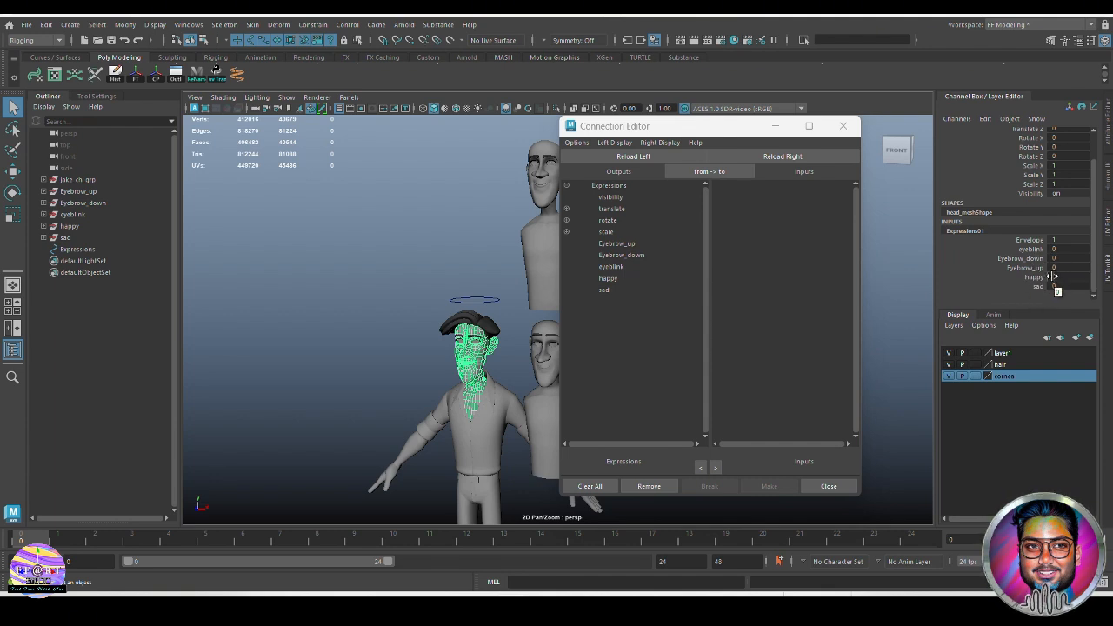
left_click(983, 232)
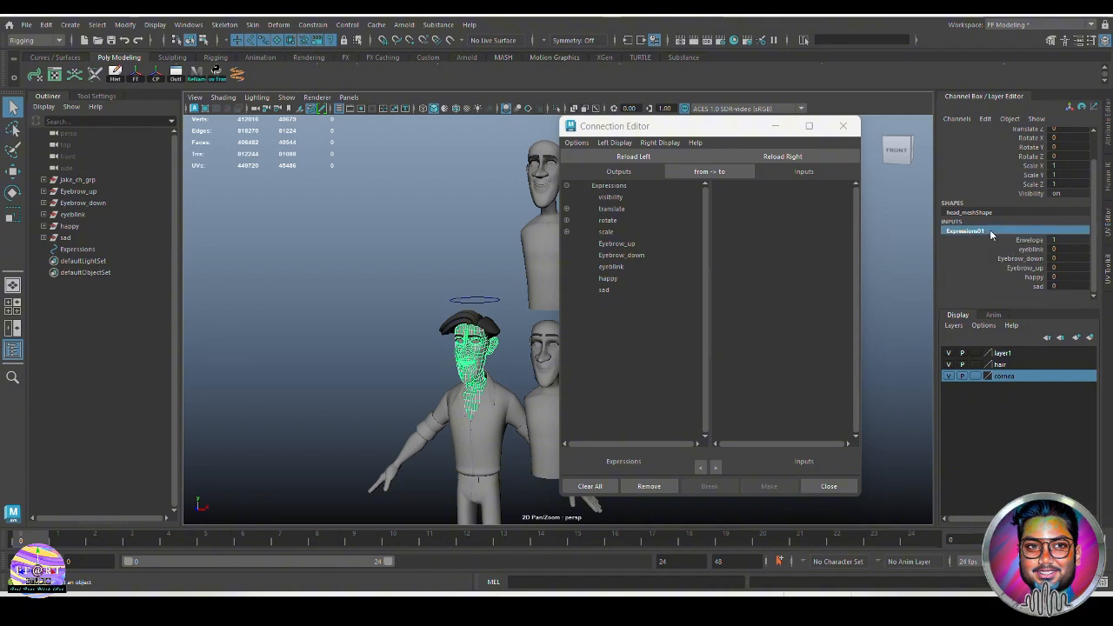
left_click(814, 163)
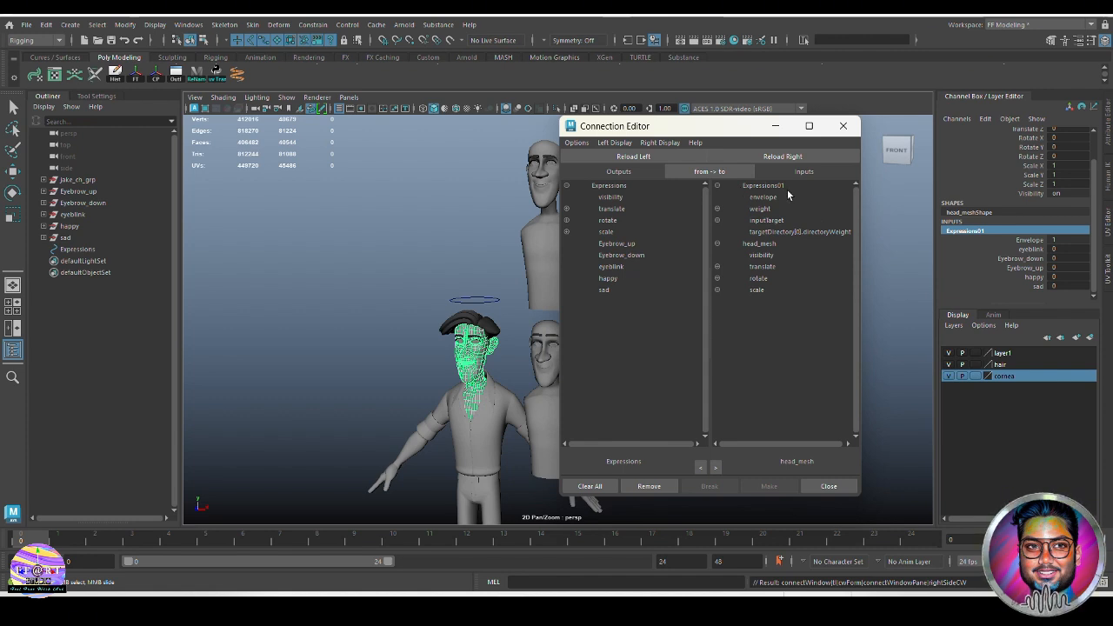
left_click(718, 210)
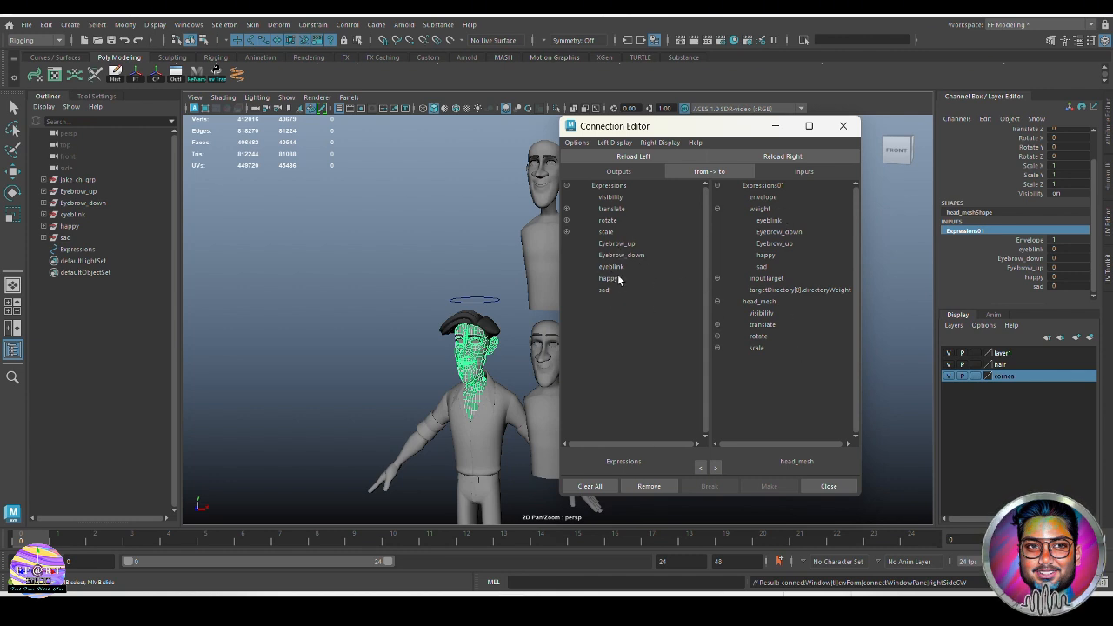
- Turn the display of non-keyable attributes on and back off for the Expressions outputs
left_click(614, 144)
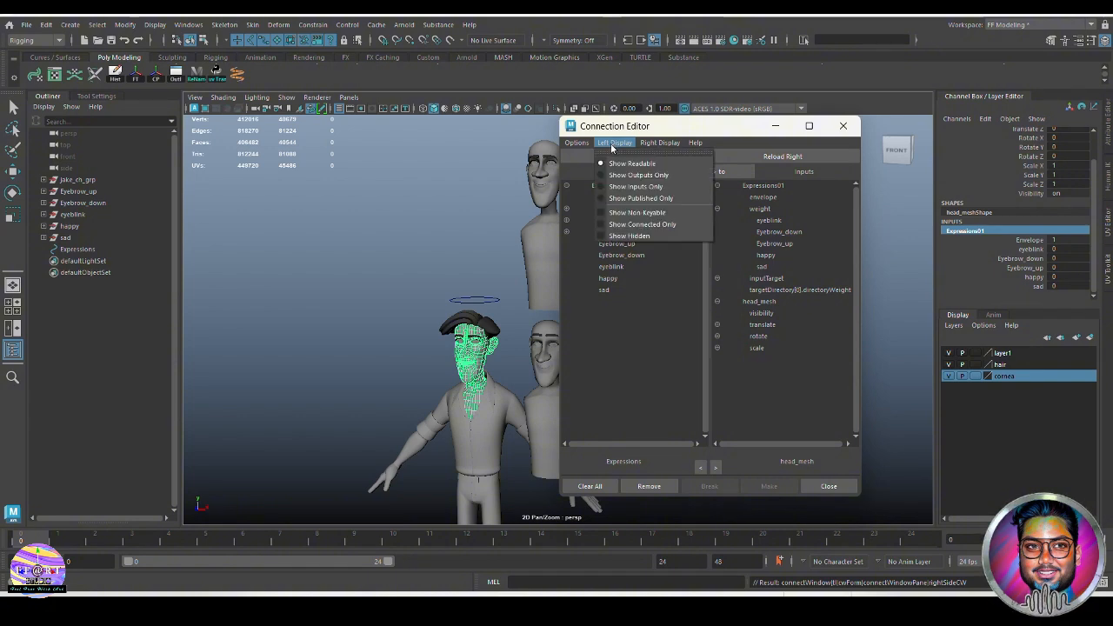
left_click(604, 215)
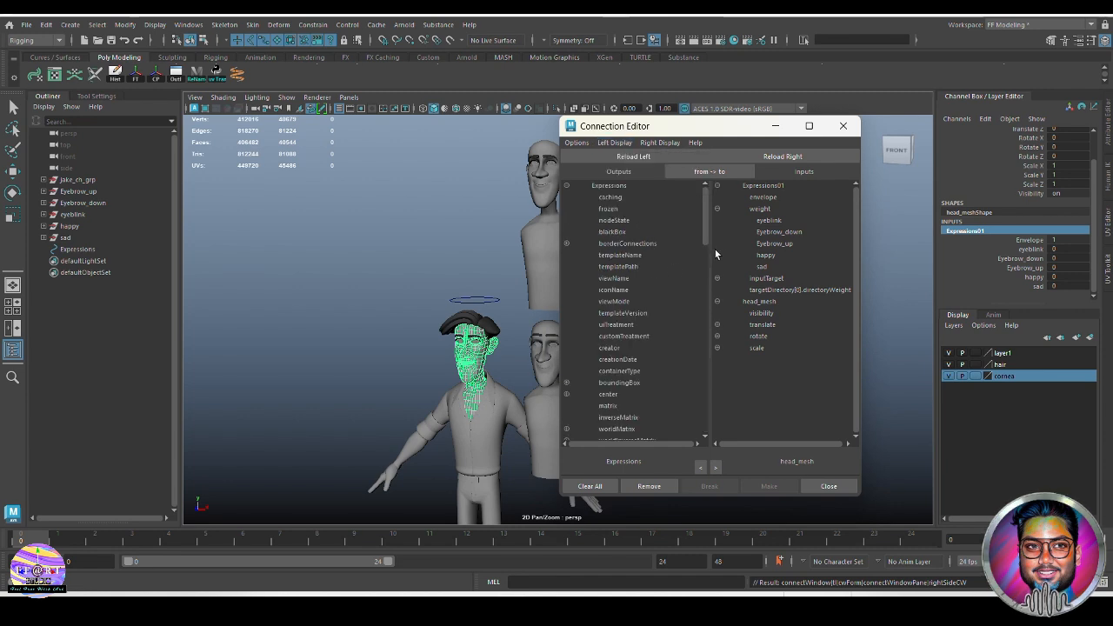
mouse_move(707, 230)
left_mouse_down()
mouse_move(712, 402)
mouse_move(712, 225)
left_mouse_up()
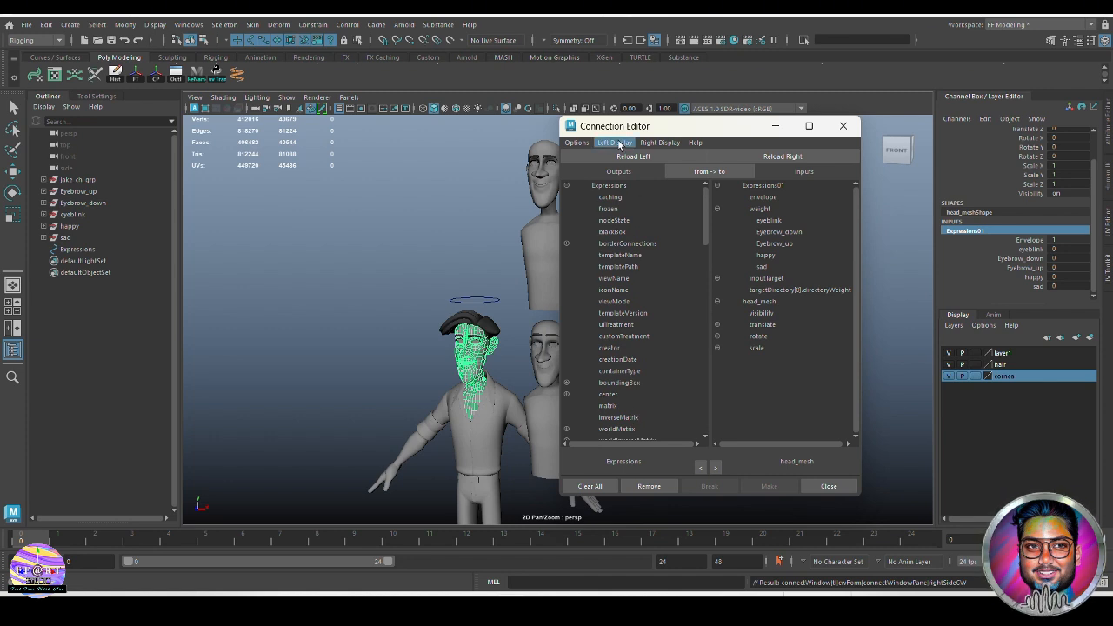
left_click(619, 145)
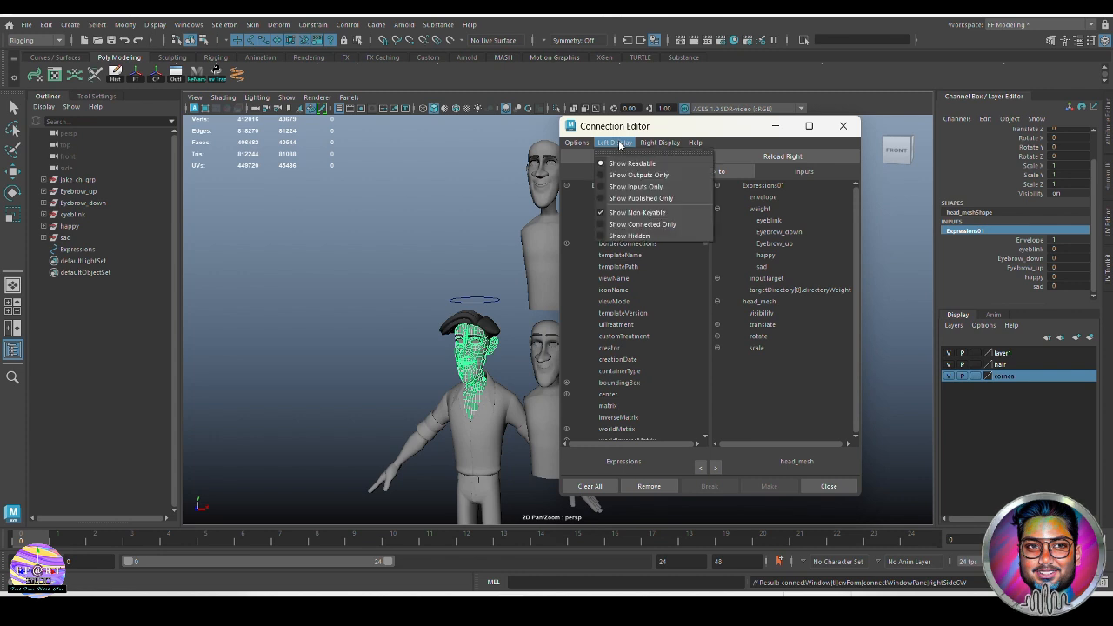
left_click(601, 214)
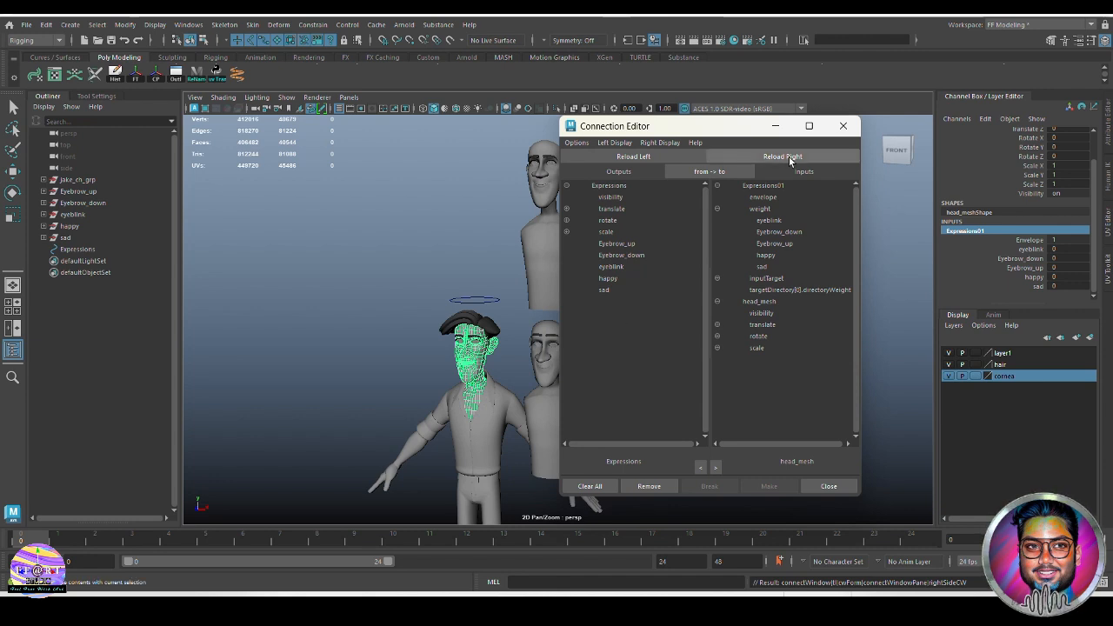
- Show the non-keyable attributes of the Expressions01 inputs and look through the expanded list around weight
left_click(660, 143)
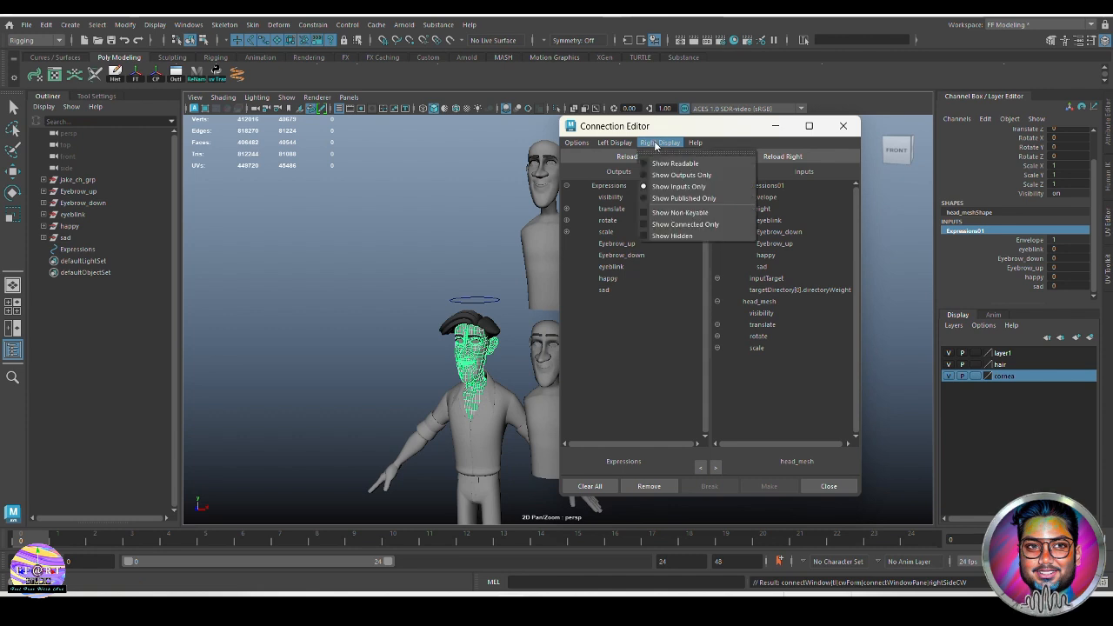
left_click(667, 213)
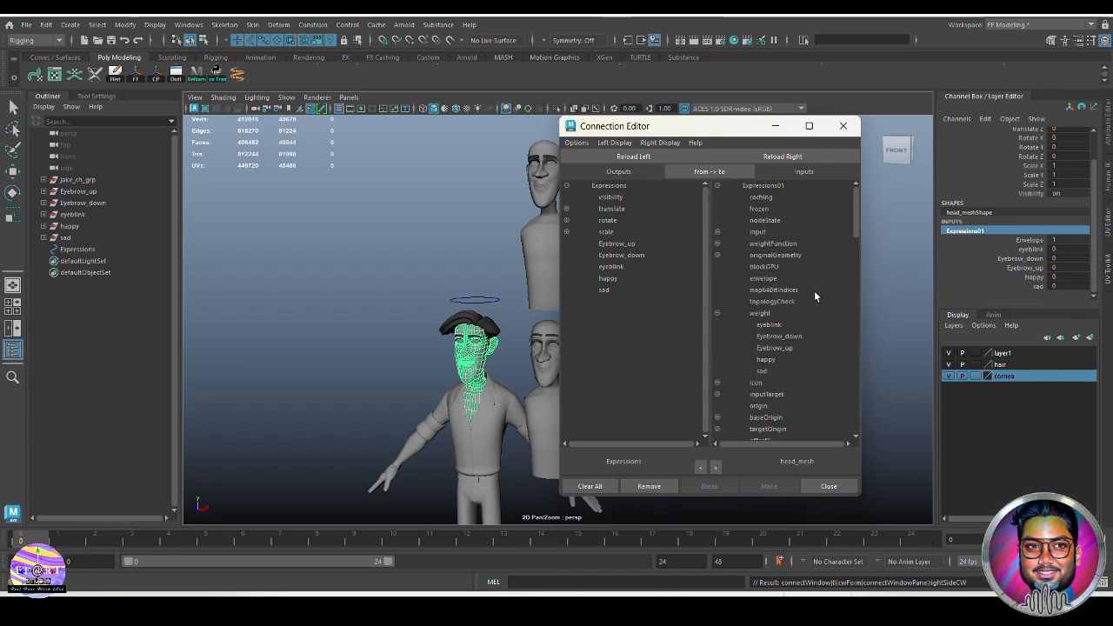
scroll(817, 299, "down", 10)
scroll(833, 383, "up", 5)
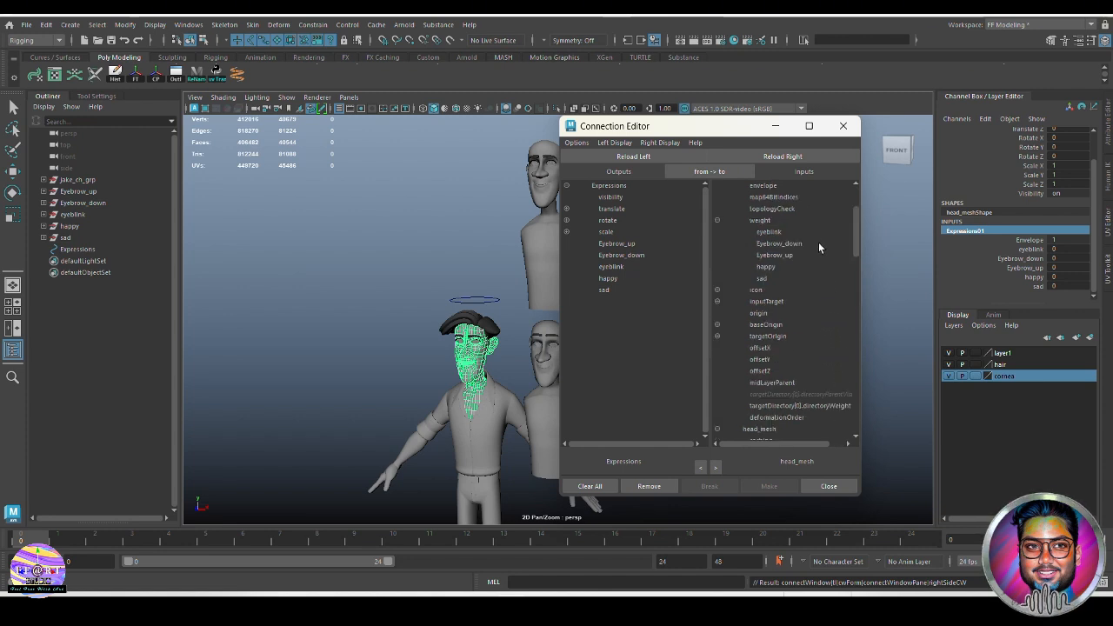
- Hide the non-keyable attributes of the Expressions01 inputs in the Connection Editor
scroll(835, 230, "up", 3)
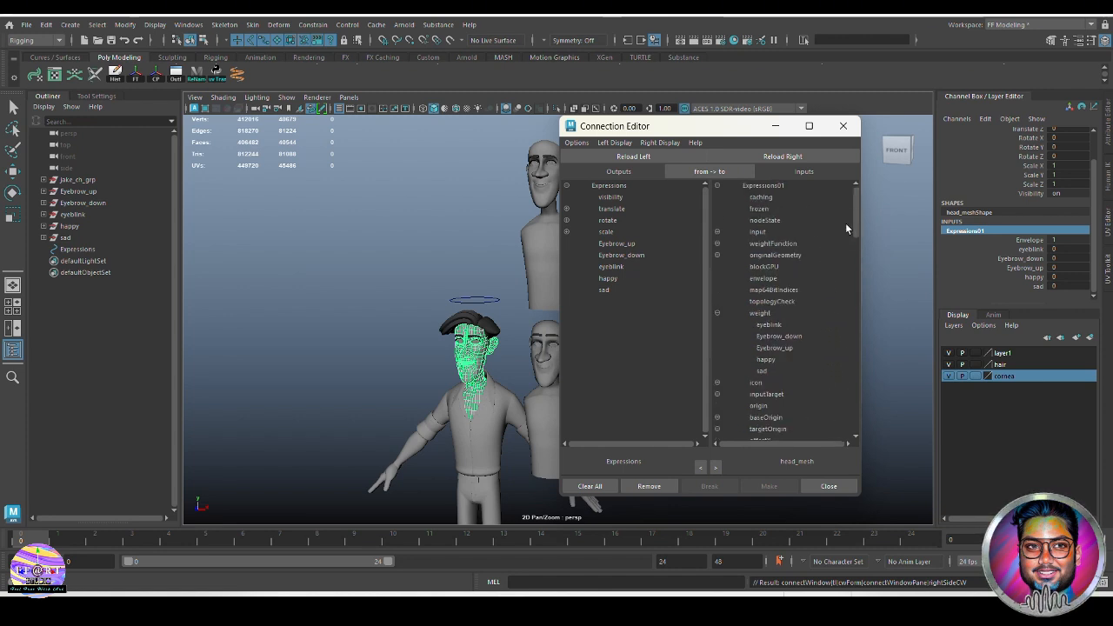
left_click(659, 144)
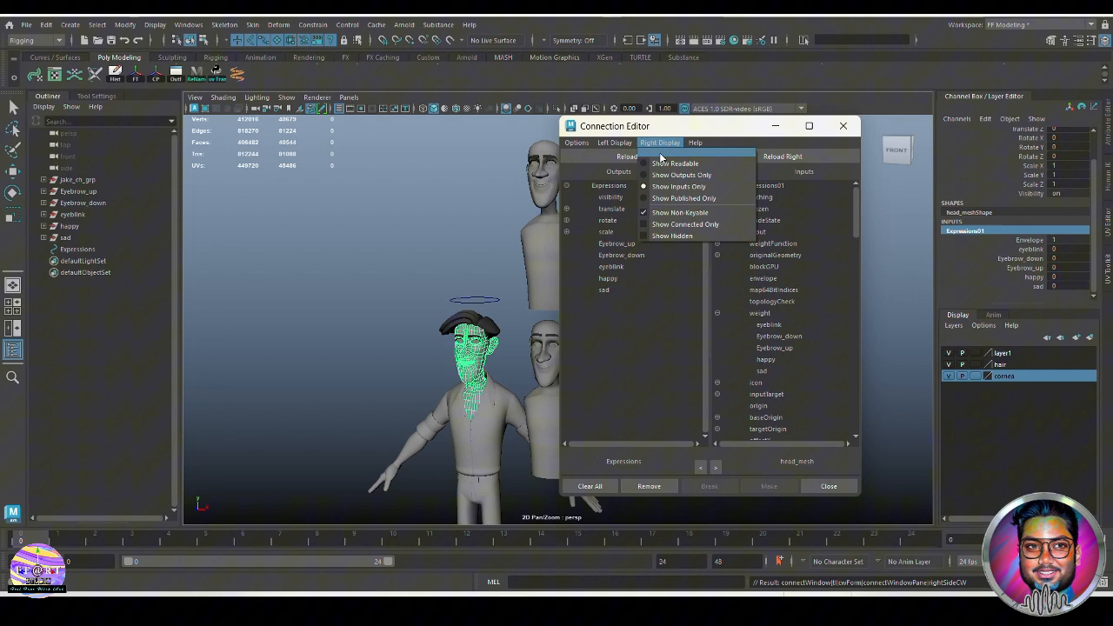
left_click(668, 214)
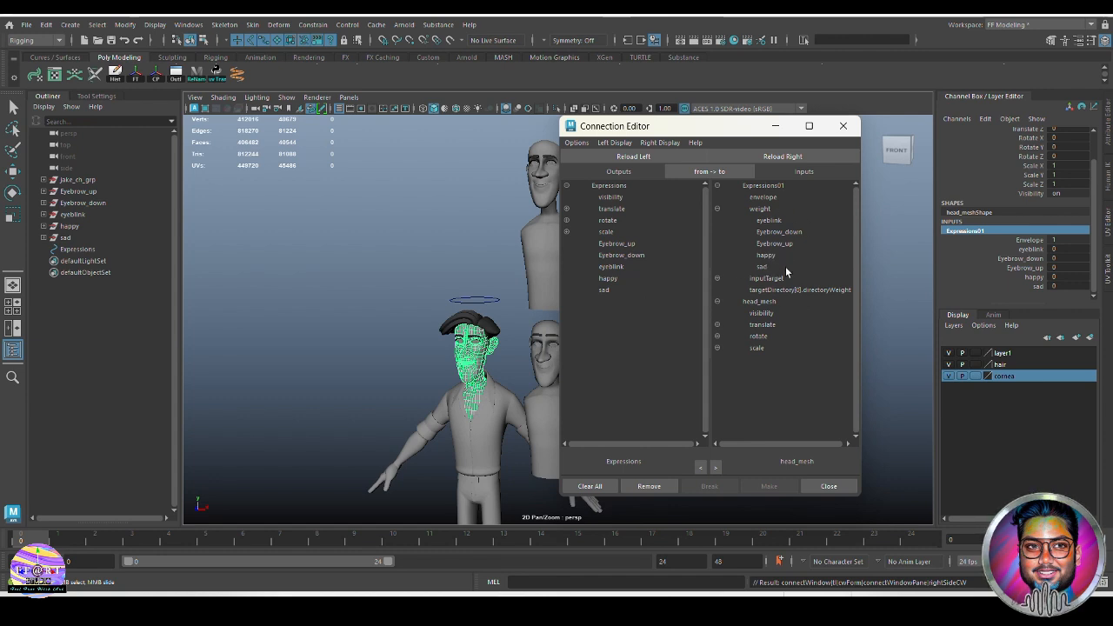
- Connect the Eyebrow_up, Eyebrow_down and eyeblink outputs of Expressions to the weights of the same names on Expressions01
left_click(627, 246)
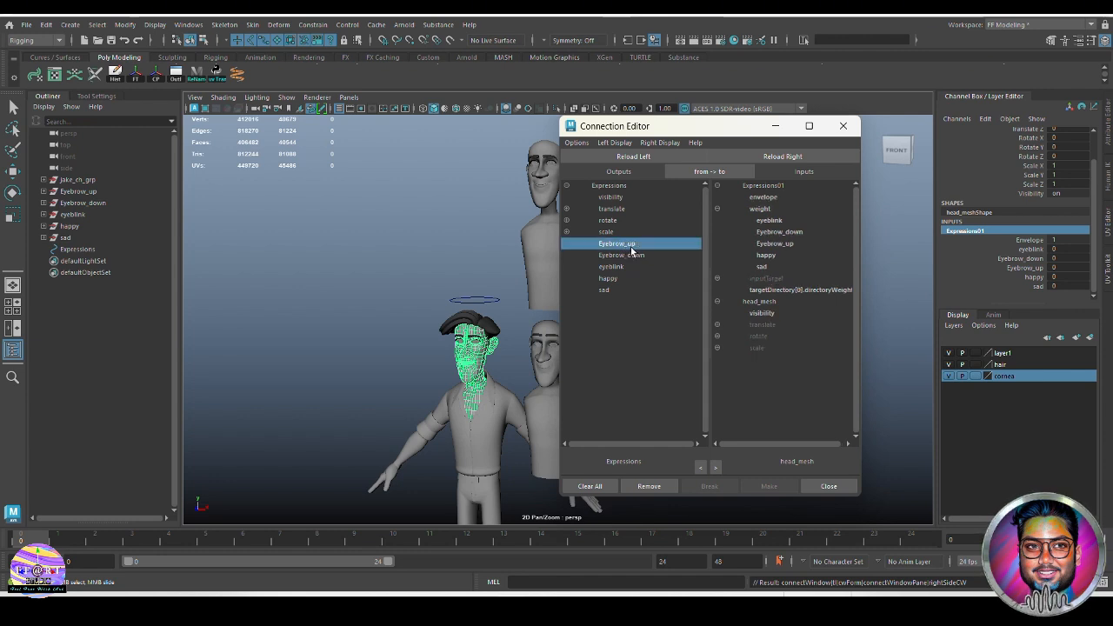
left_click(774, 245)
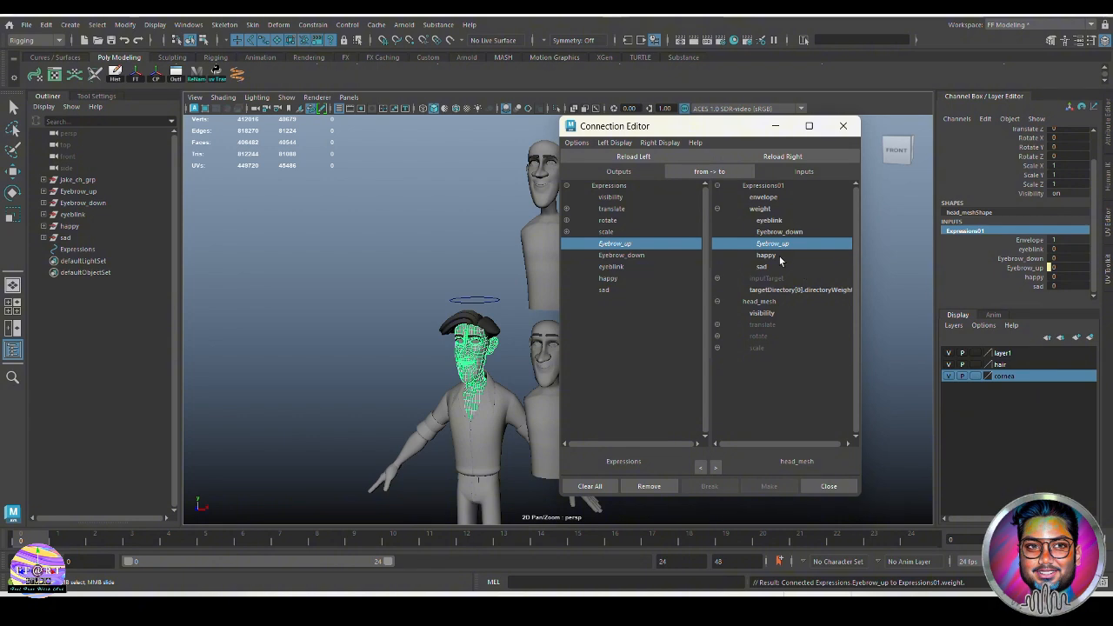
left_click(635, 255)
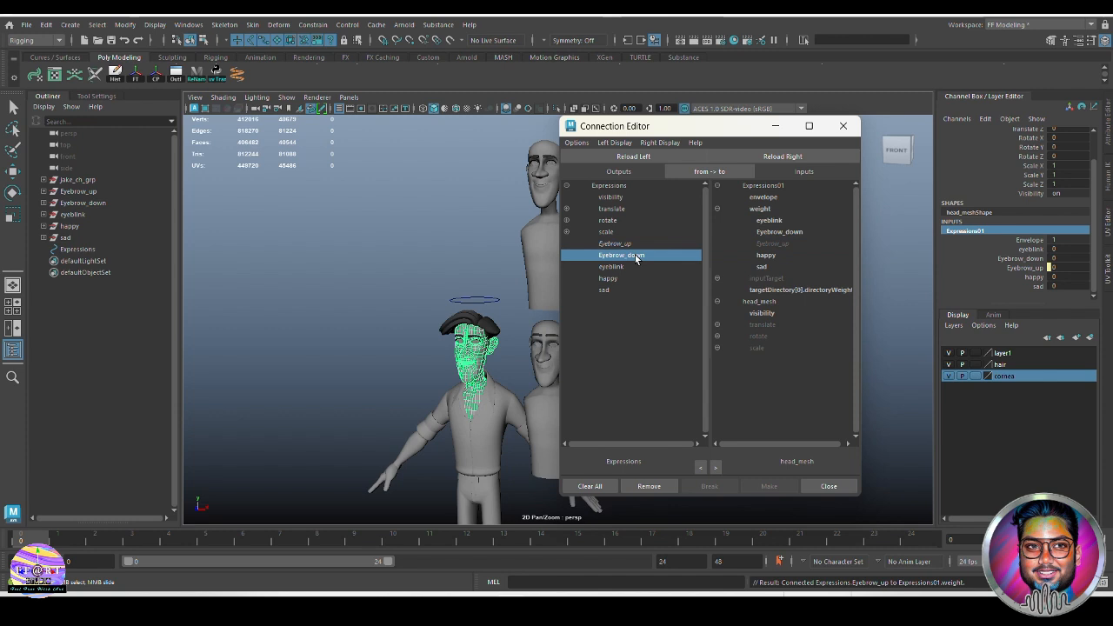
left_click(794, 231)
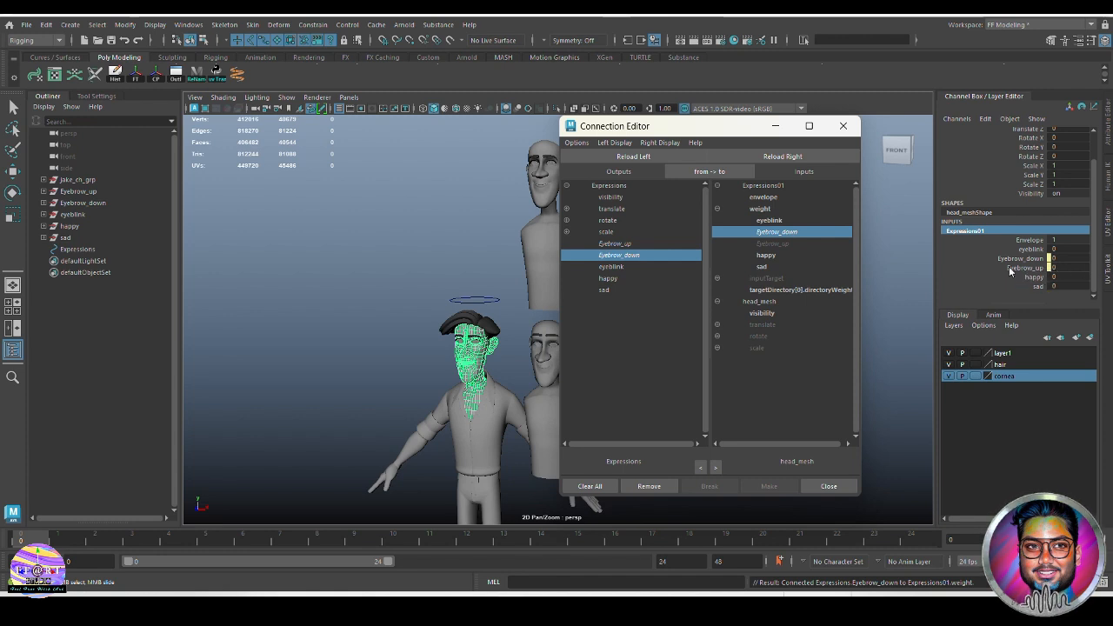
left_click(609, 266)
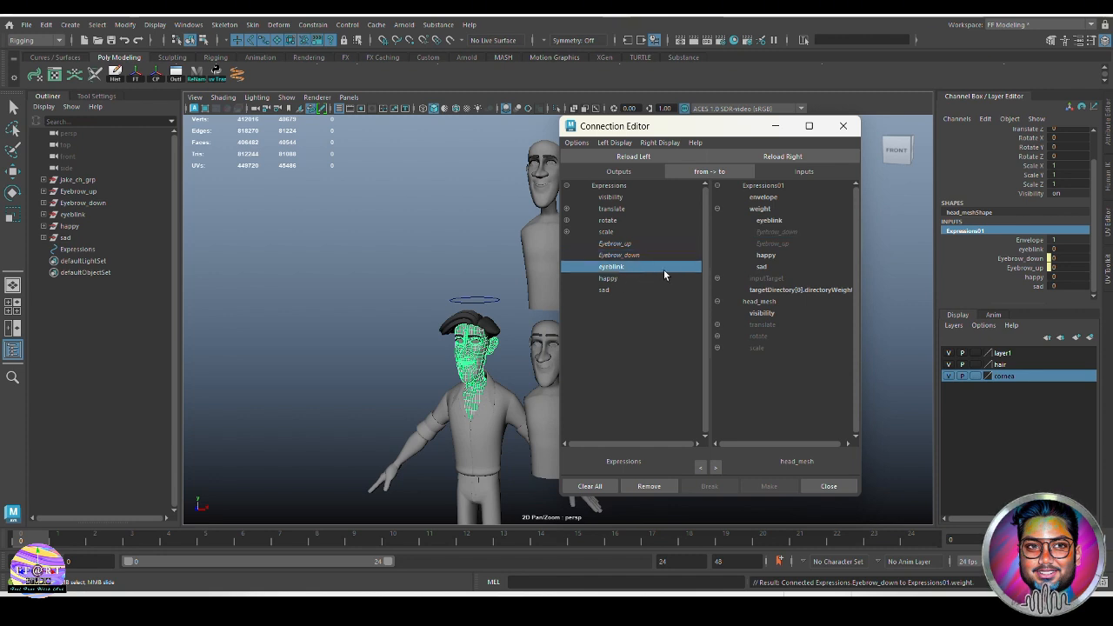
left_click(779, 221)
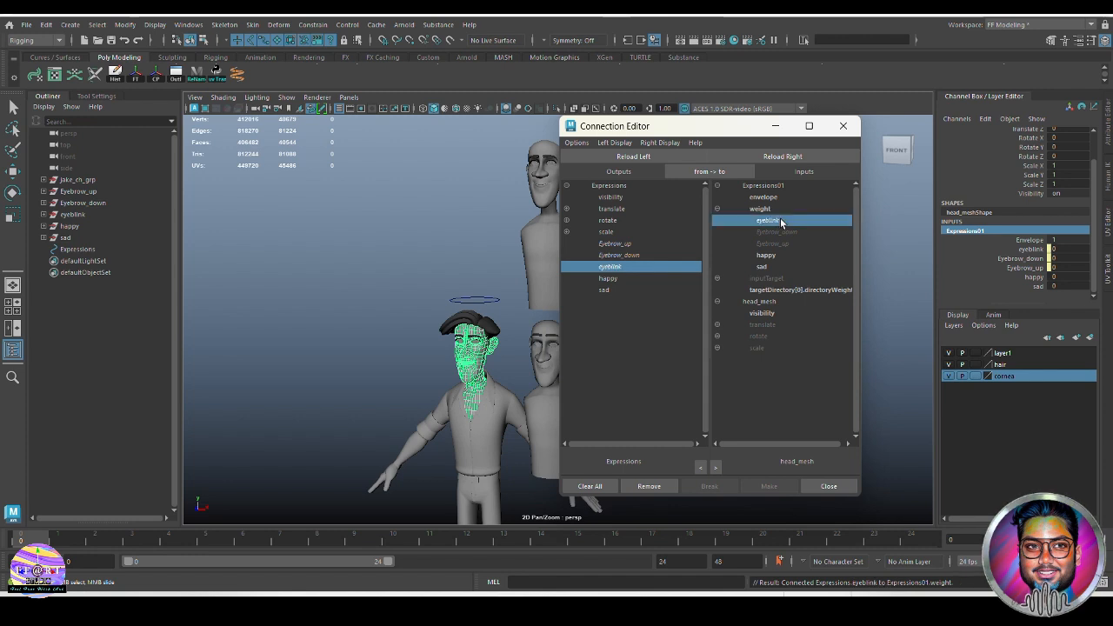
- Connect the happy and sad outputs of Expressions to the matching Expressions01 weights
left_click(610, 277)
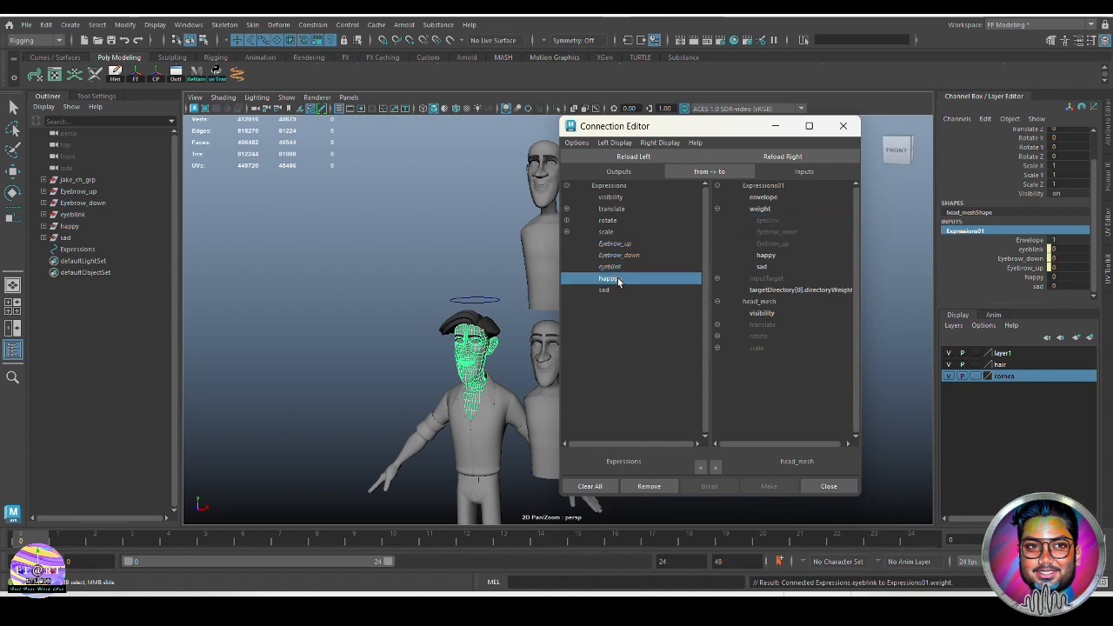
left_click(767, 254)
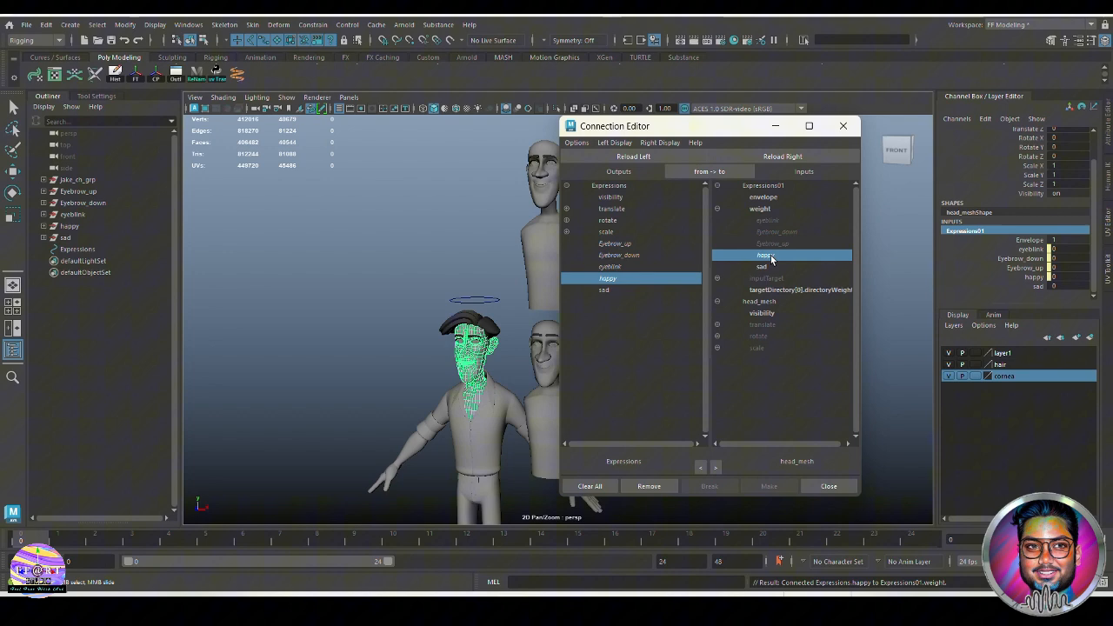
left_click(606, 291)
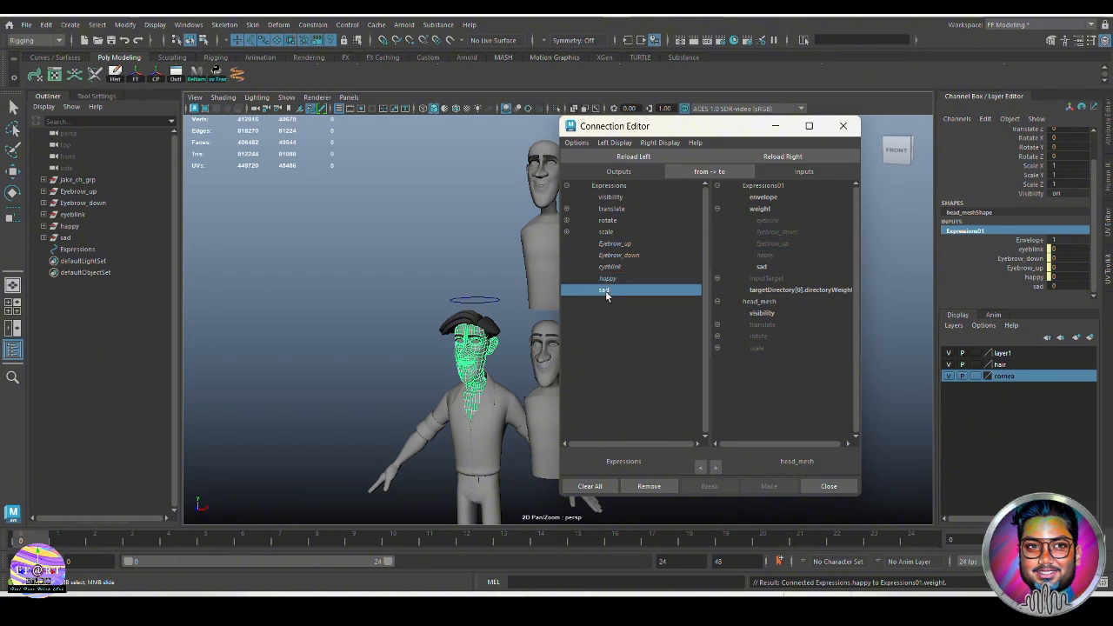
left_click(767, 265)
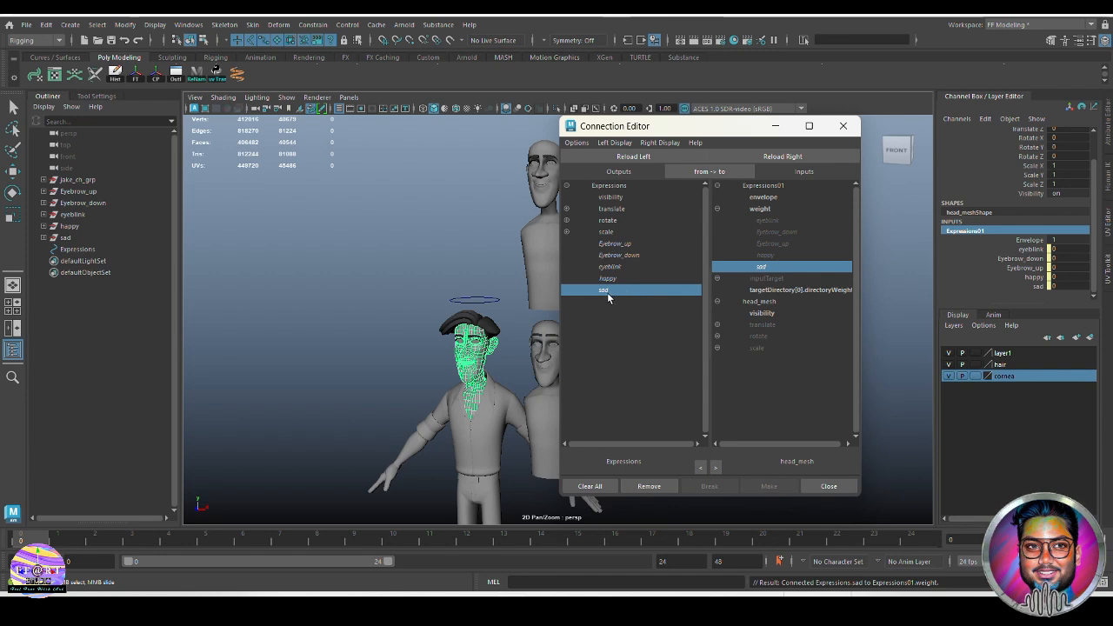
- Disconnect and reconnect sad to its Expressions01 weight, and close the Connection Editor
left_click(754, 269)
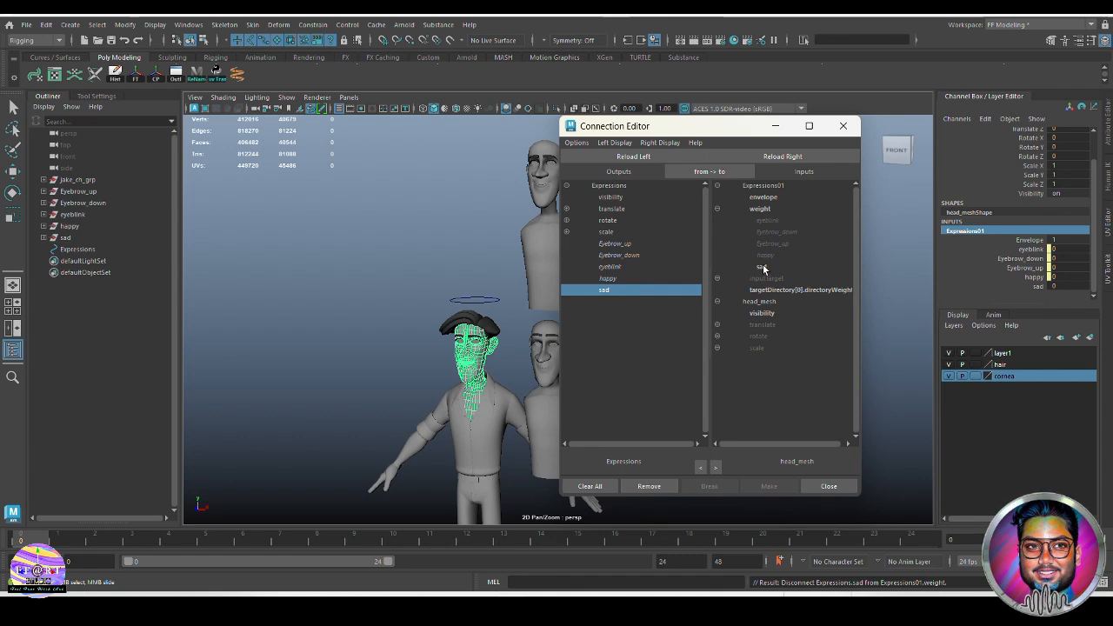
left_click(762, 267)
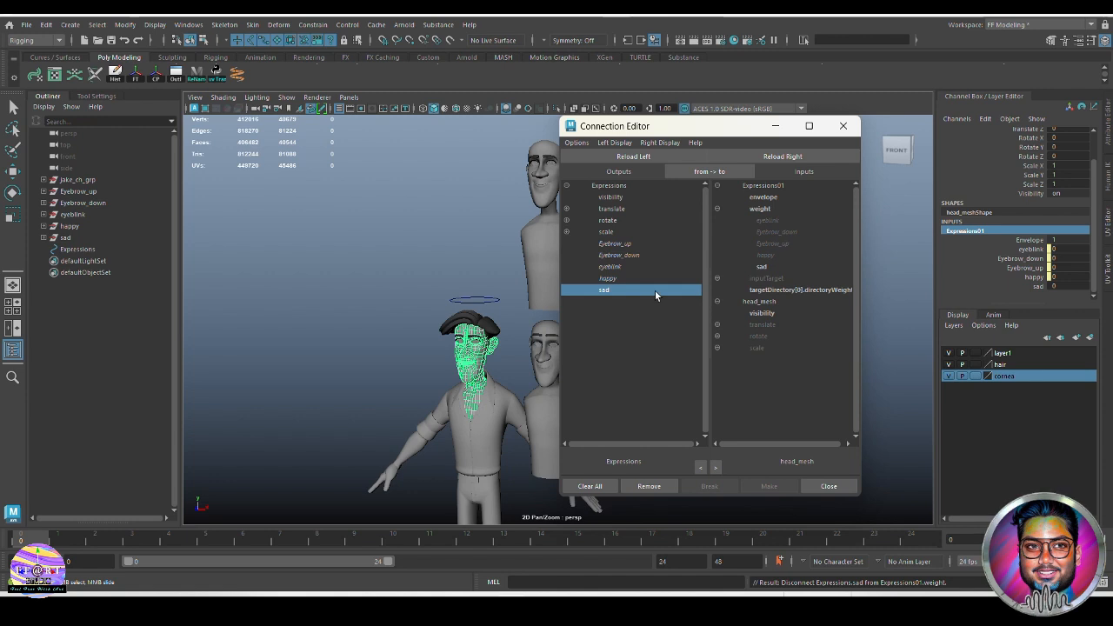
left_click(764, 267)
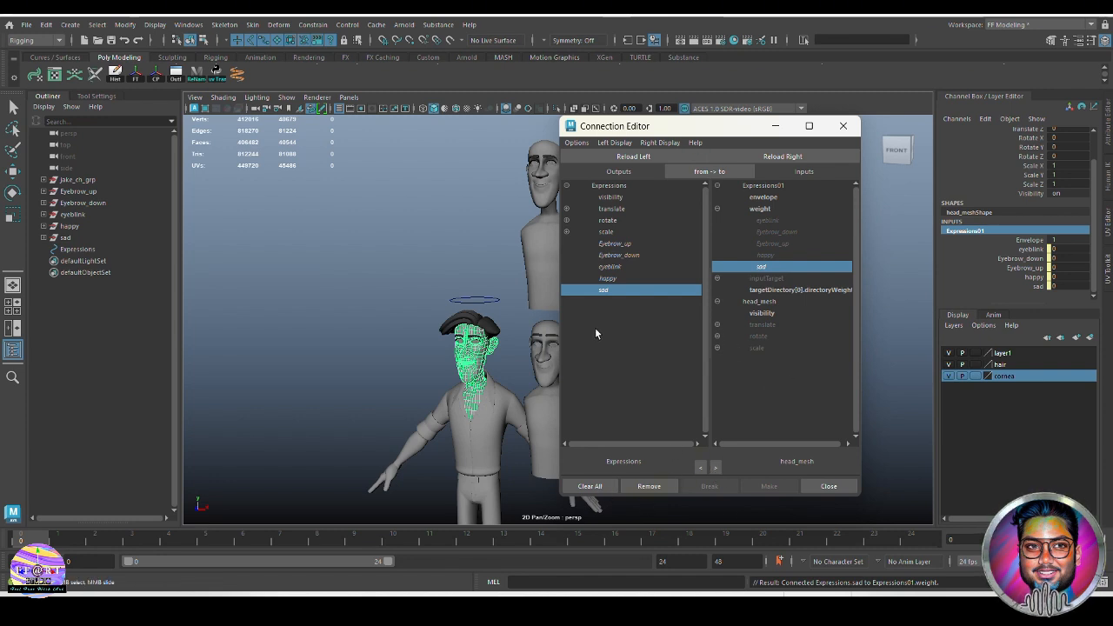
left_click(844, 127)
left_click(806, 212)
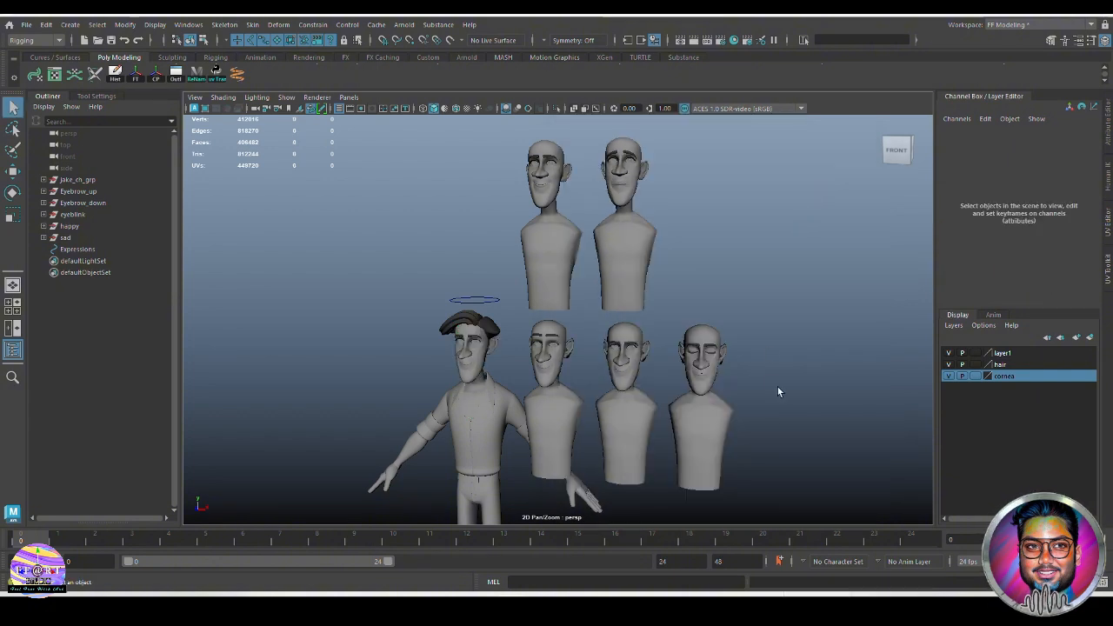
- Rename the Expressions circle above the character's head as Expressions_ctr
middle_click_drag(777, 389, 802, 363, "alt")
left_click_drag(513, 306, 511, 288, "alt")
scroll(511, 291, "up", 5)
middle_click_drag(514, 323, 547, 348, "alt")
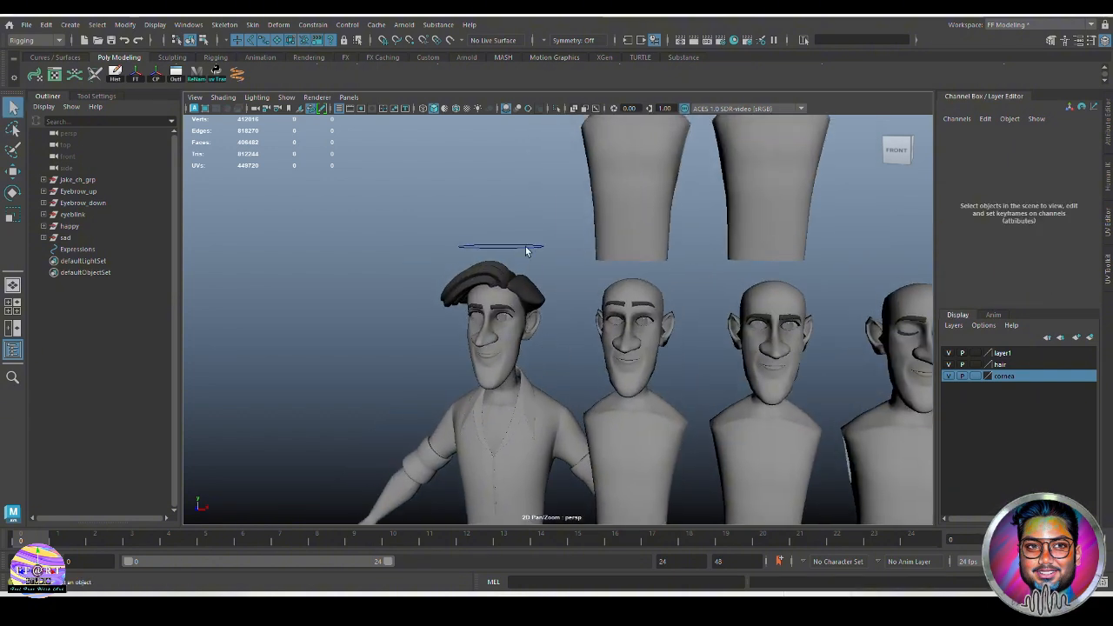
left_click(526, 248)
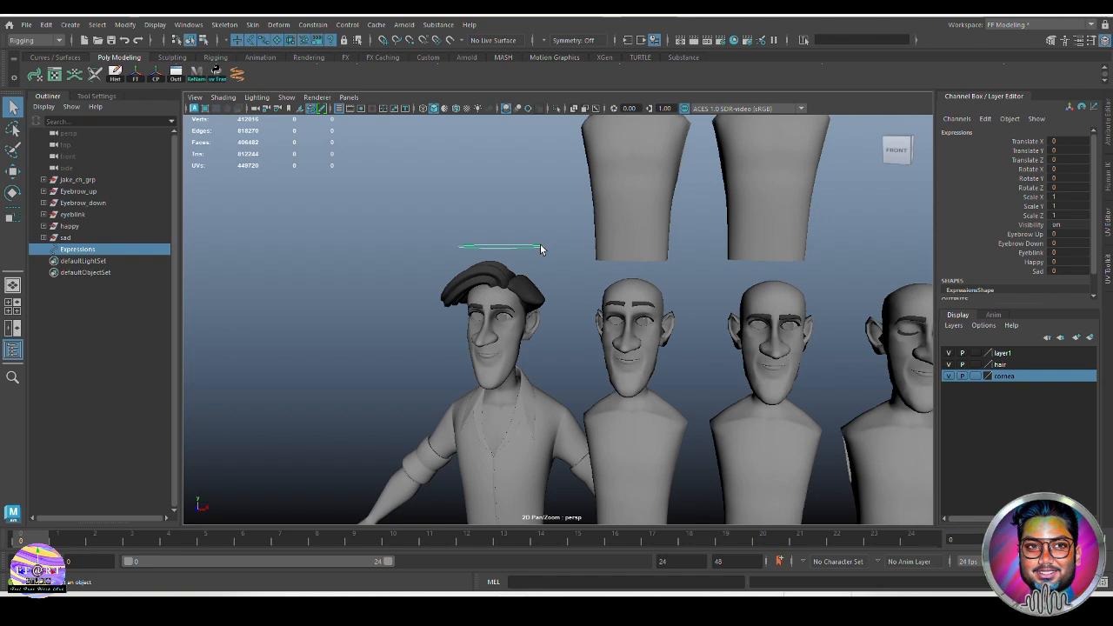
double_click(111, 250)
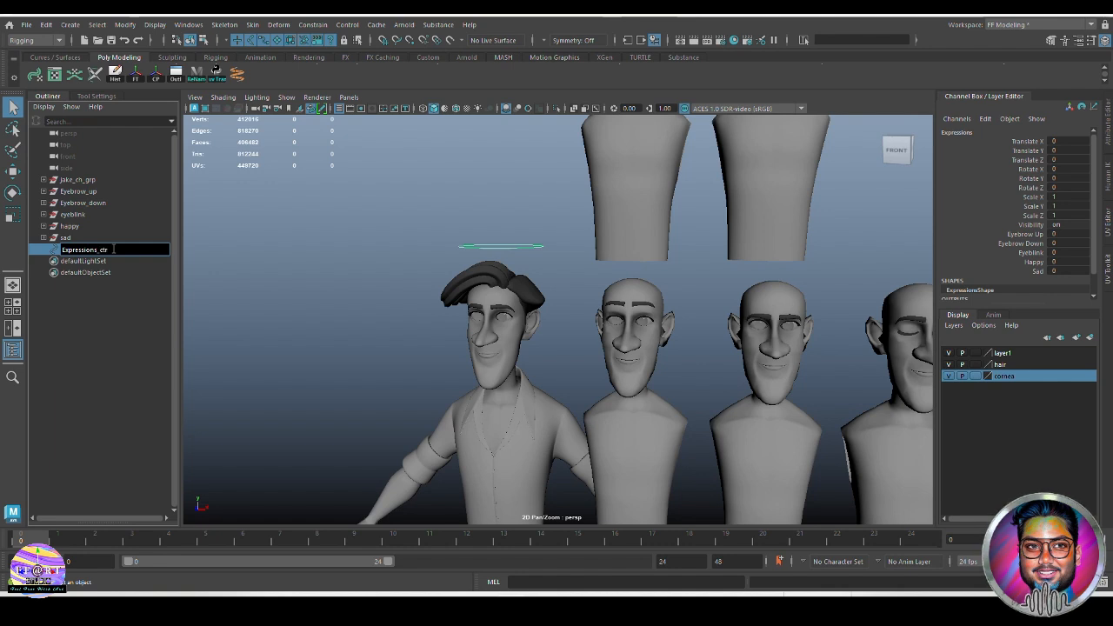
left_click(134, 300)
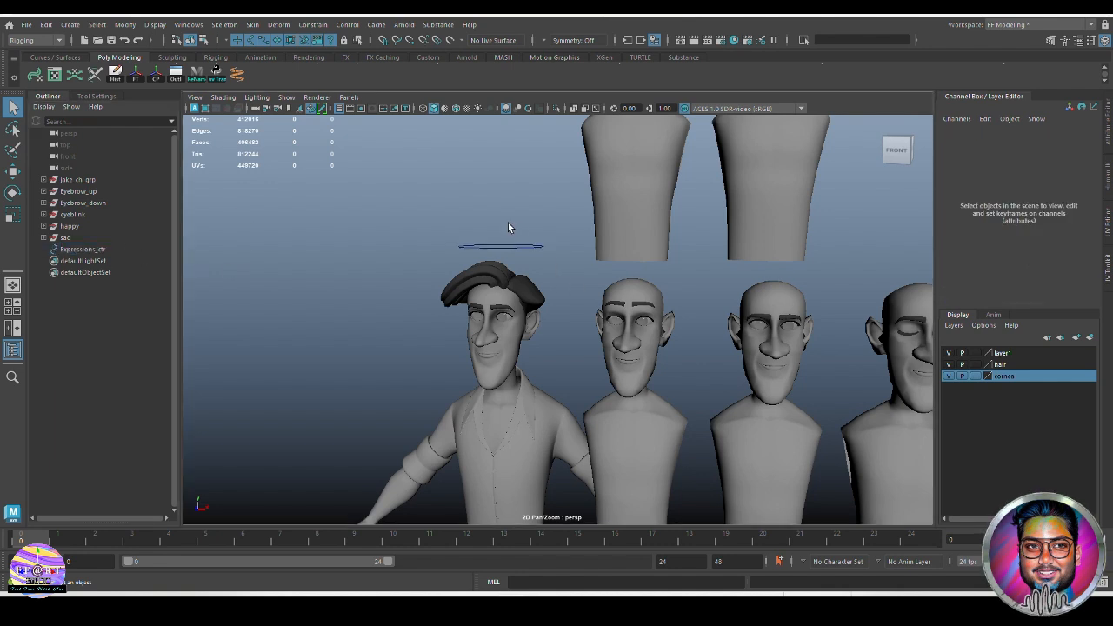
- Test the Eyebrow Up attribute of Expressions_ctr on the character's face, returning it to 0
left_click(550, 259)
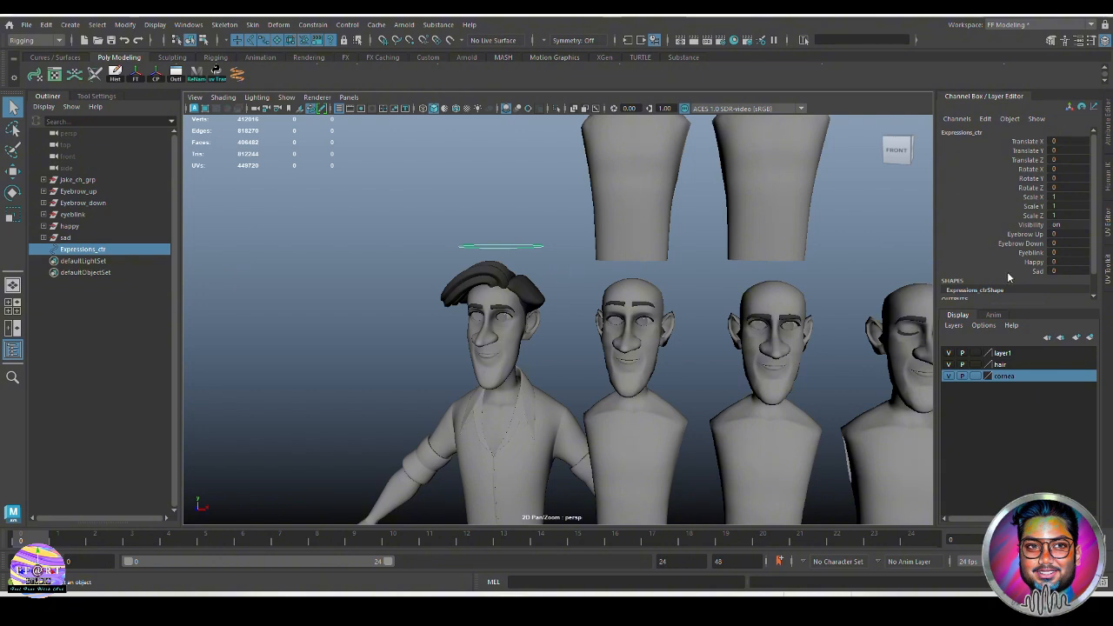
left_click(1027, 235)
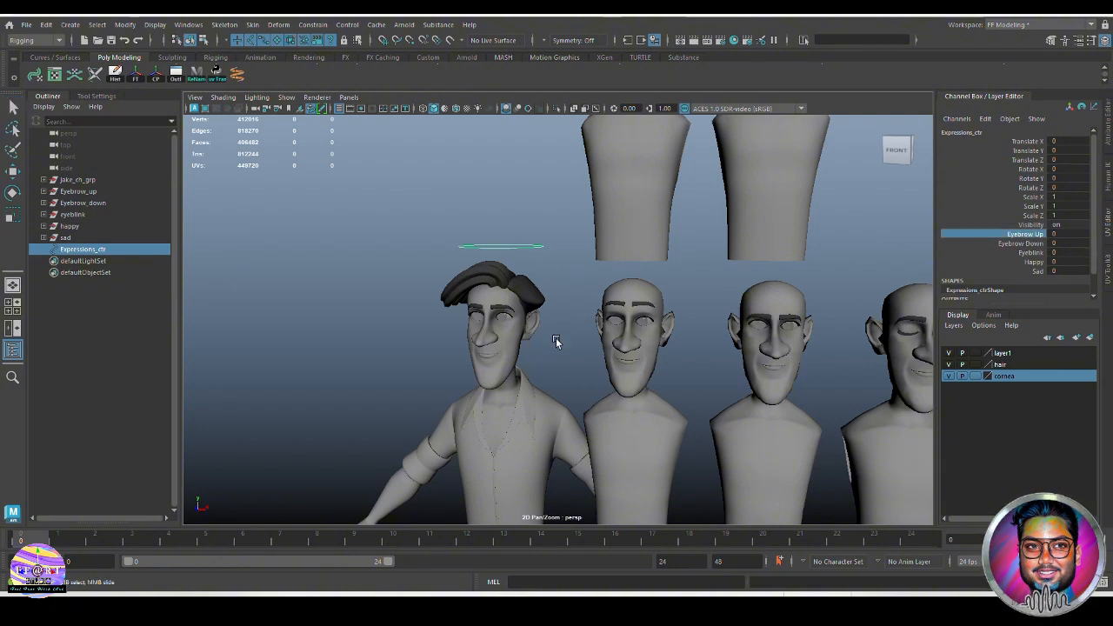
scroll(567, 382, "up", 4)
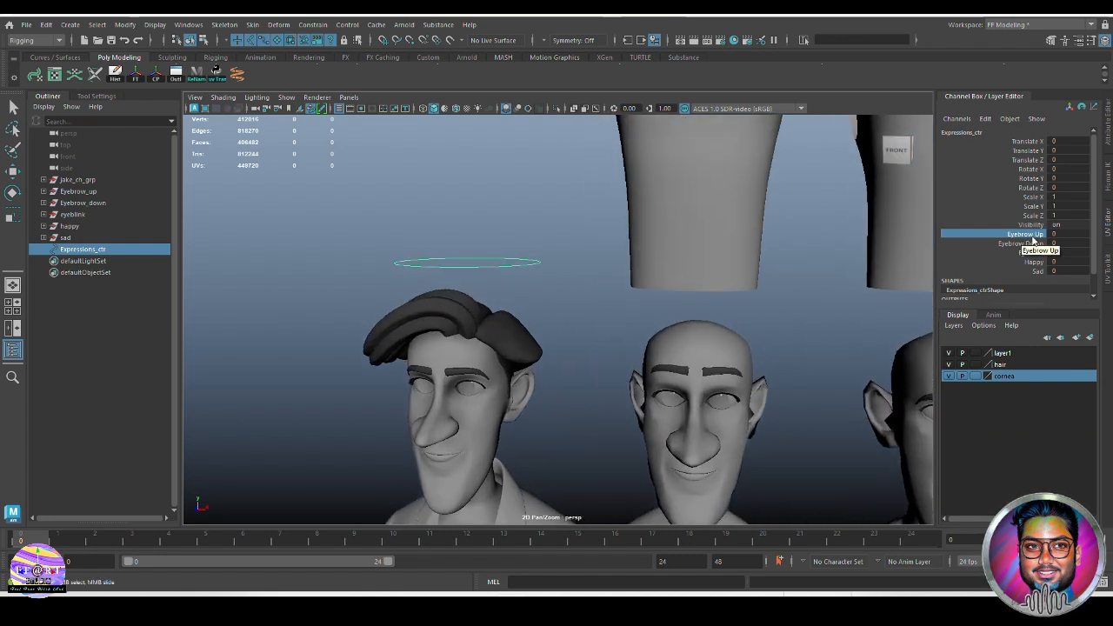
middle_click_drag(581, 397, 615, 347, "alt")
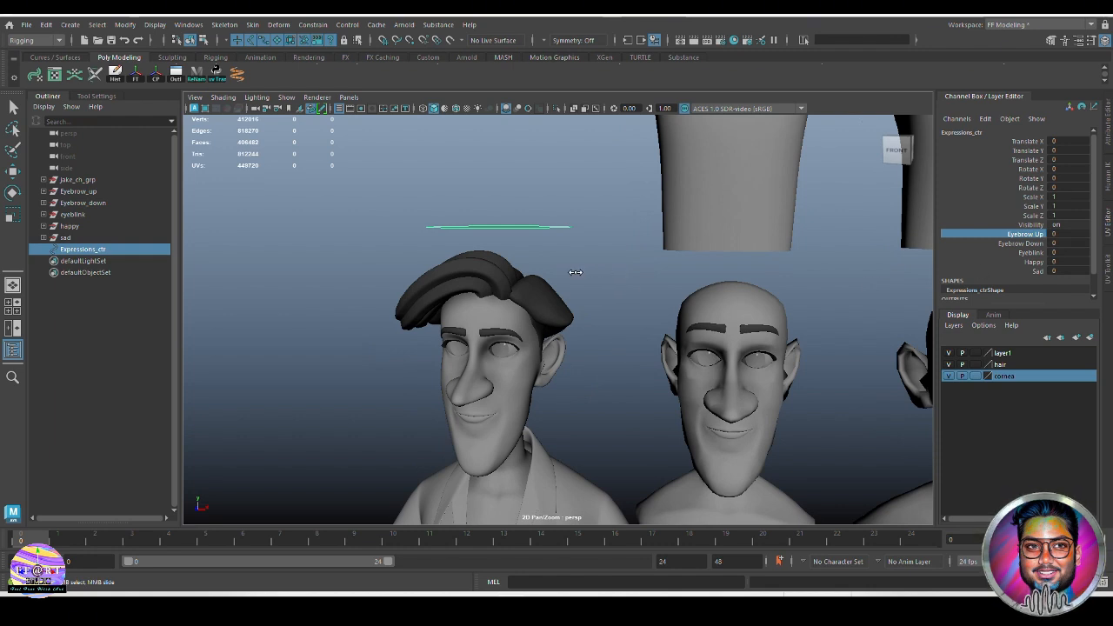
mouse_move(554, 259)
middle_mouse_down()
mouse_move(641, 265)
mouse_move(554, 262)
middle_mouse_up()
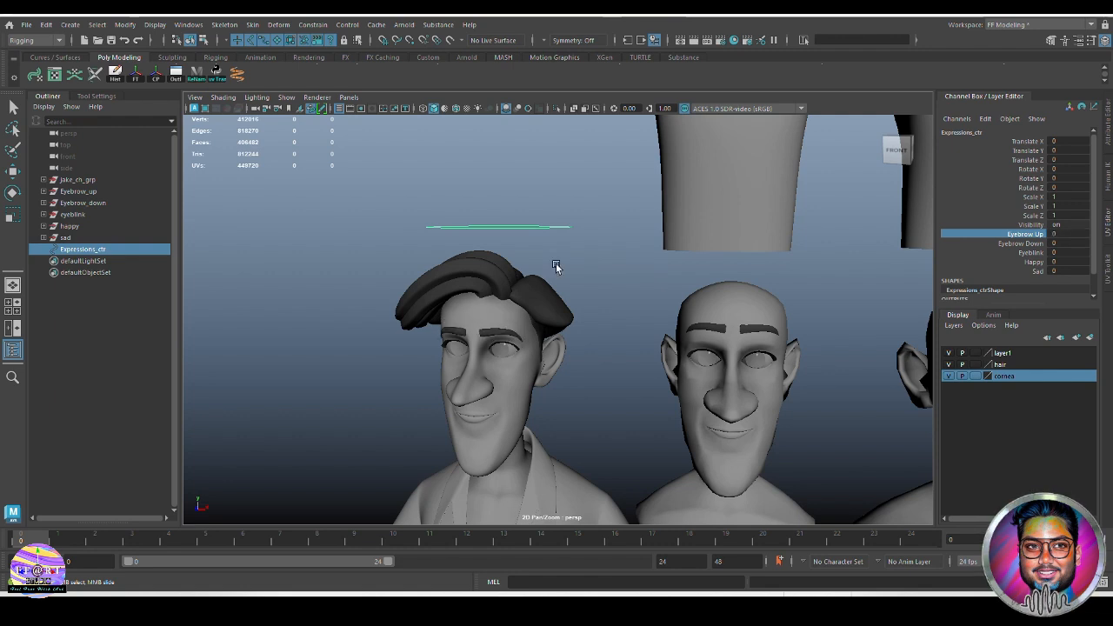
key("q")
left_click(588, 230)
left_click_drag(557, 215, 625, 253)
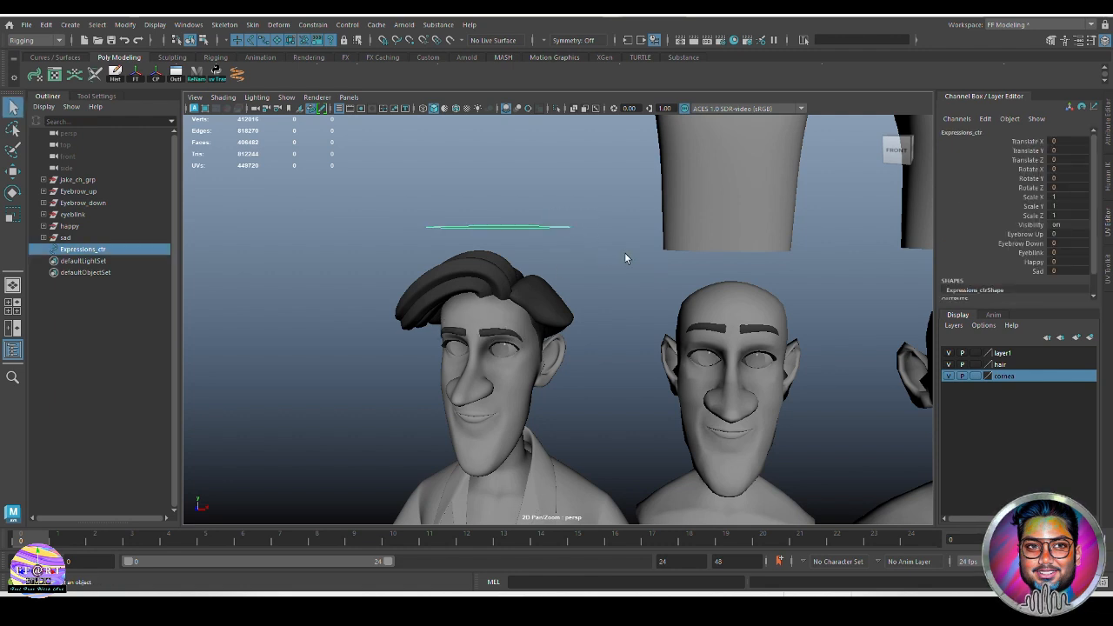
- Test the Eyebrow Down and Eyeblink attributes of Expressions_ctr, returning each to 0
left_click(1017, 243)
middle_click_drag(582, 314, 559, 297)
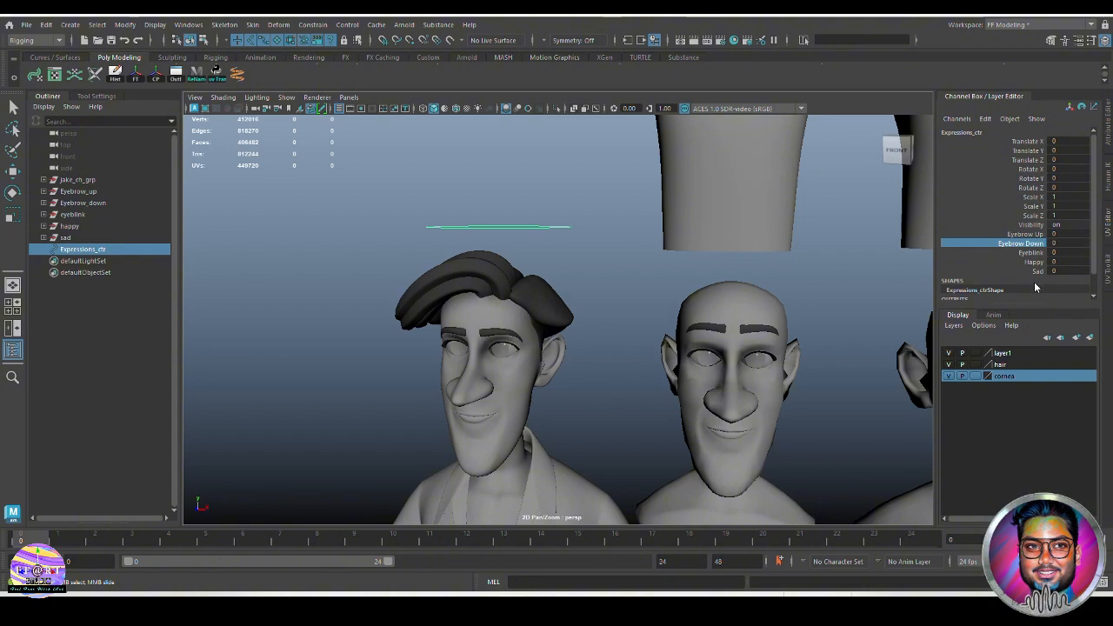
left_click(1031, 252)
middle_click_drag(695, 295, 643, 277)
- Test the Happy and Sad attributes of Expressions_ctr on the character's face, returning each to 0
left_click(1033, 261)
middle_click_drag(654, 348, 574, 377)
left_click_drag(575, 378, 763, 336, "alt")
right_click_drag(763, 336, 858, 327, "alt")
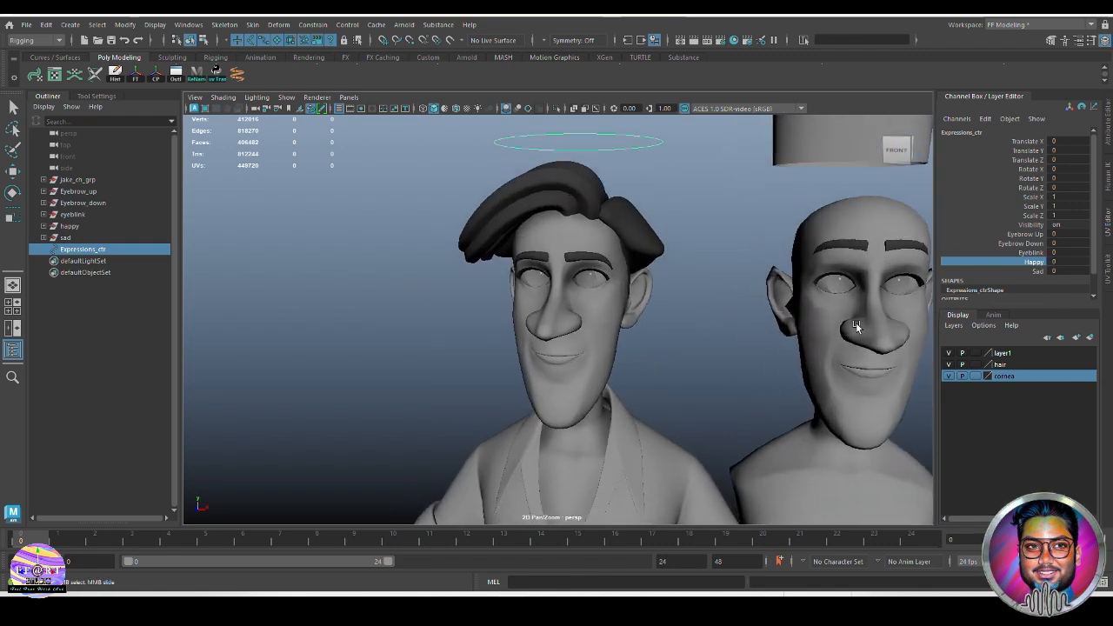
left_click(1041, 271)
mouse_move(659, 380)
middle_mouse_down()
mouse_move(753, 381)
mouse_move(656, 385)
middle_mouse_up()
right_click_drag(725, 412, 574, 390, "alt")
middle_click_drag(574, 390, 574, 427, "alt")
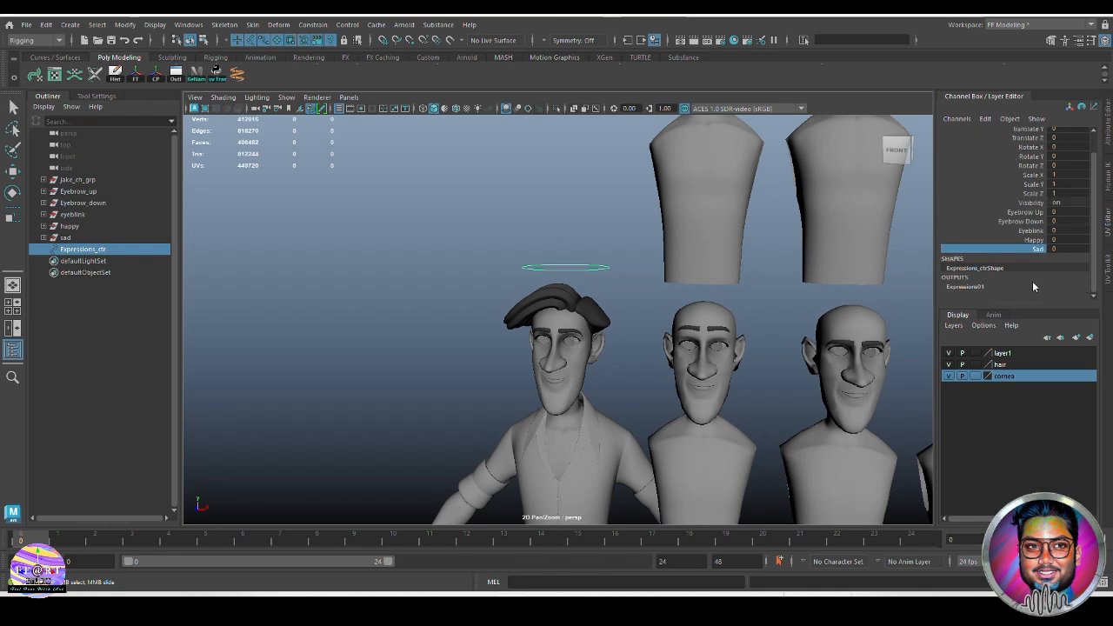
- Expand the Expressions01 output of Expressions_ctr and inspect its connected blend shape weights
scroll(1033, 287, "down", 1)
left_click(973, 288)
scroll(974, 292, "down", 2)
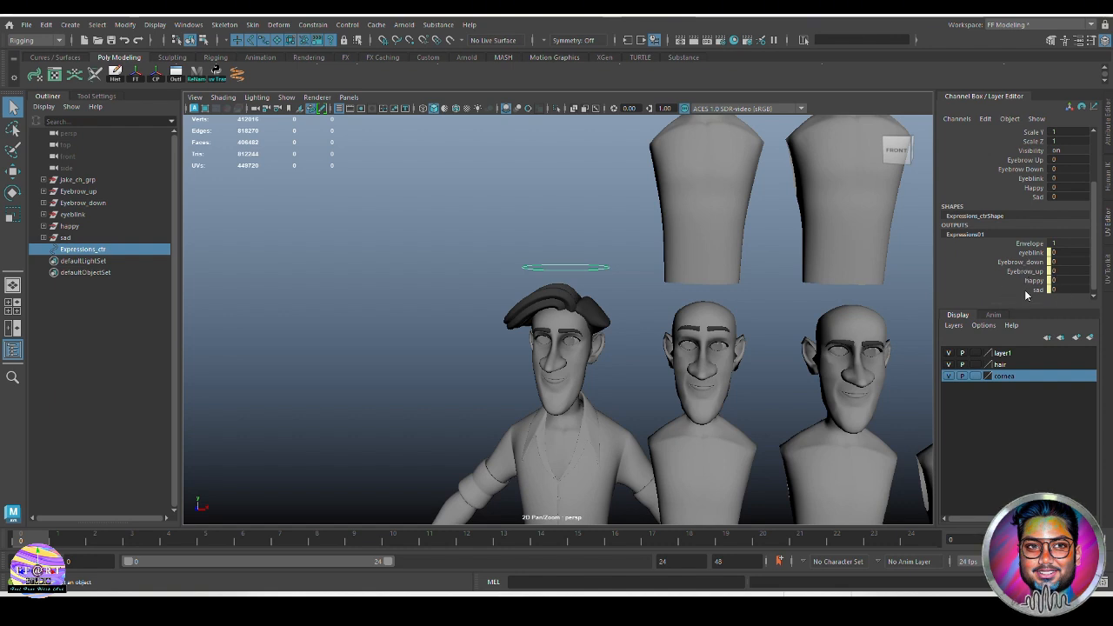
left_click(628, 297)
left_click(585, 262)
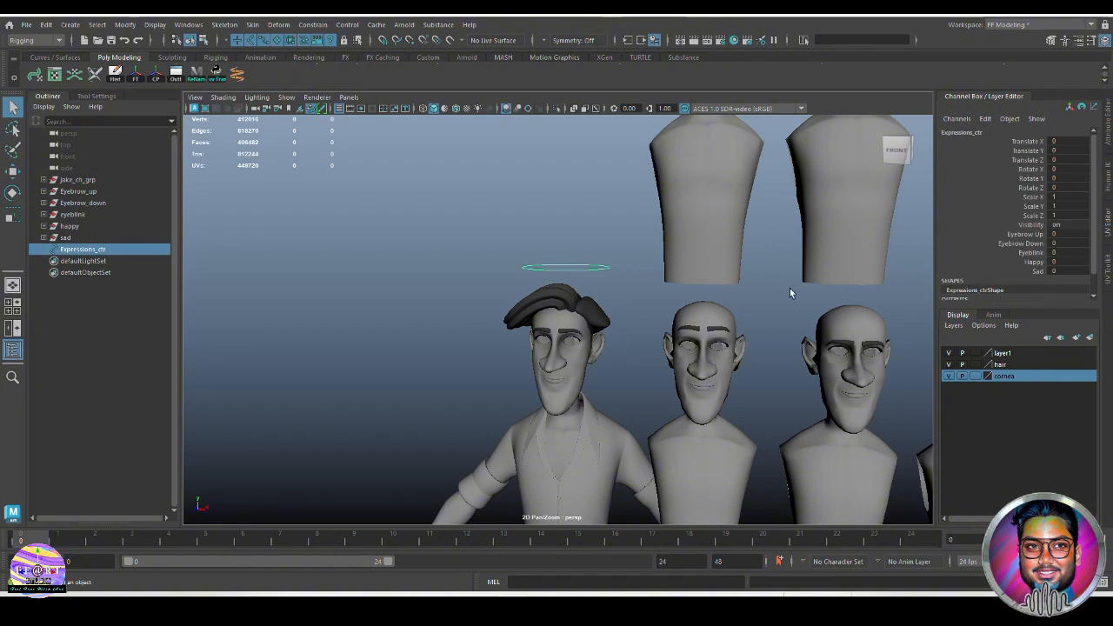
- Lock and hide the Translate, Rotate, Scale and Visibility channels of the Expressions_ctr curve
left_click(636, 304)
scroll(658, 383, "down", 3)
scroll(609, 357, "down", 4)
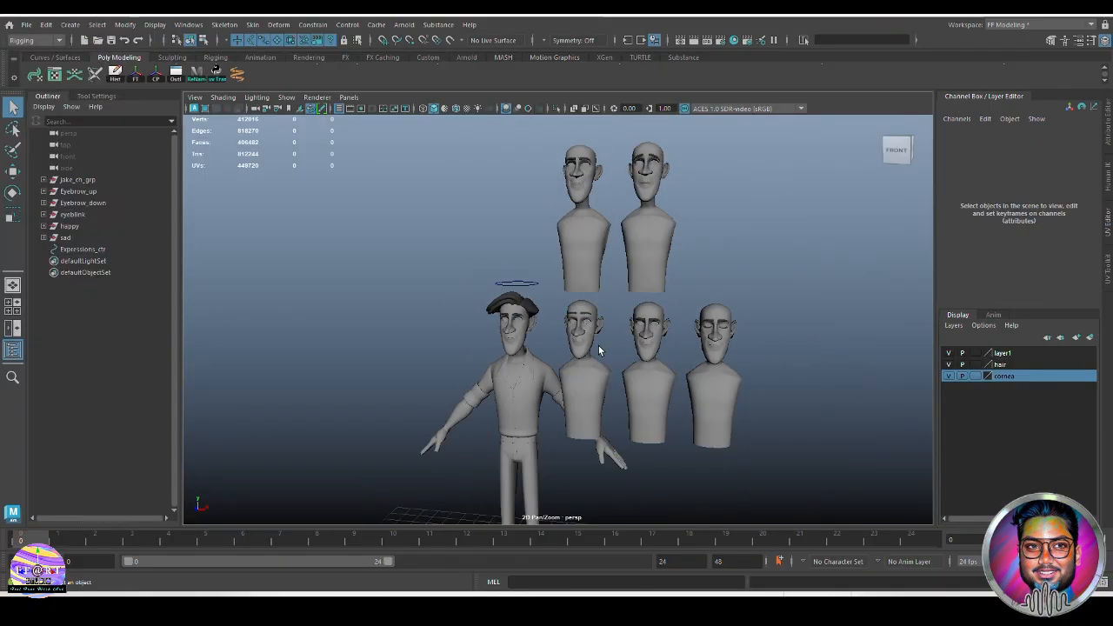
left_click(551, 324)
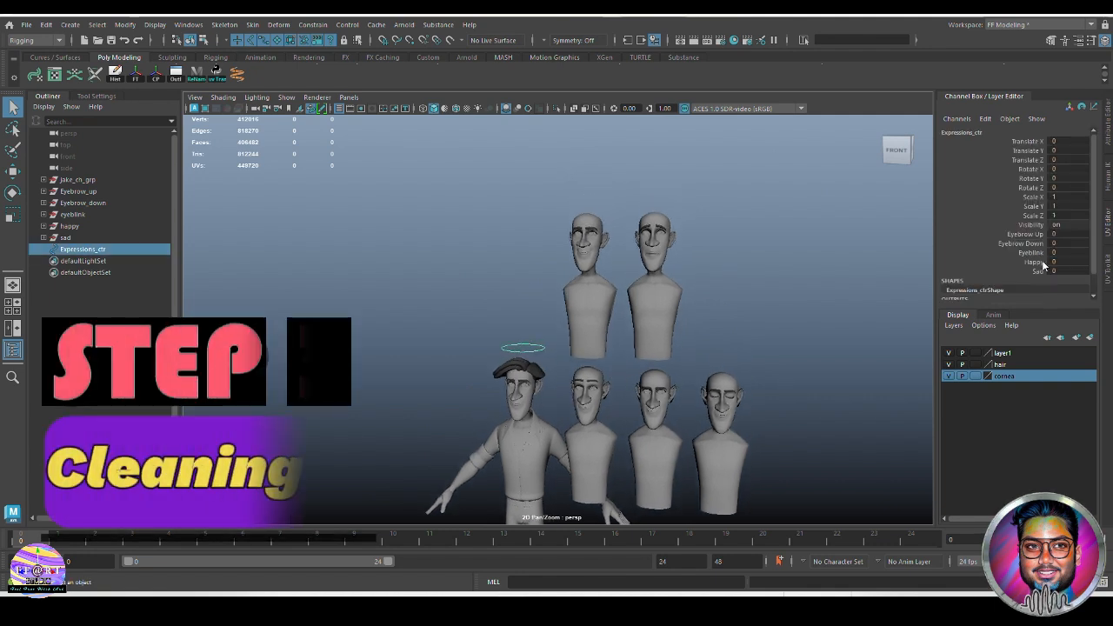
scroll(604, 390, "up", 5)
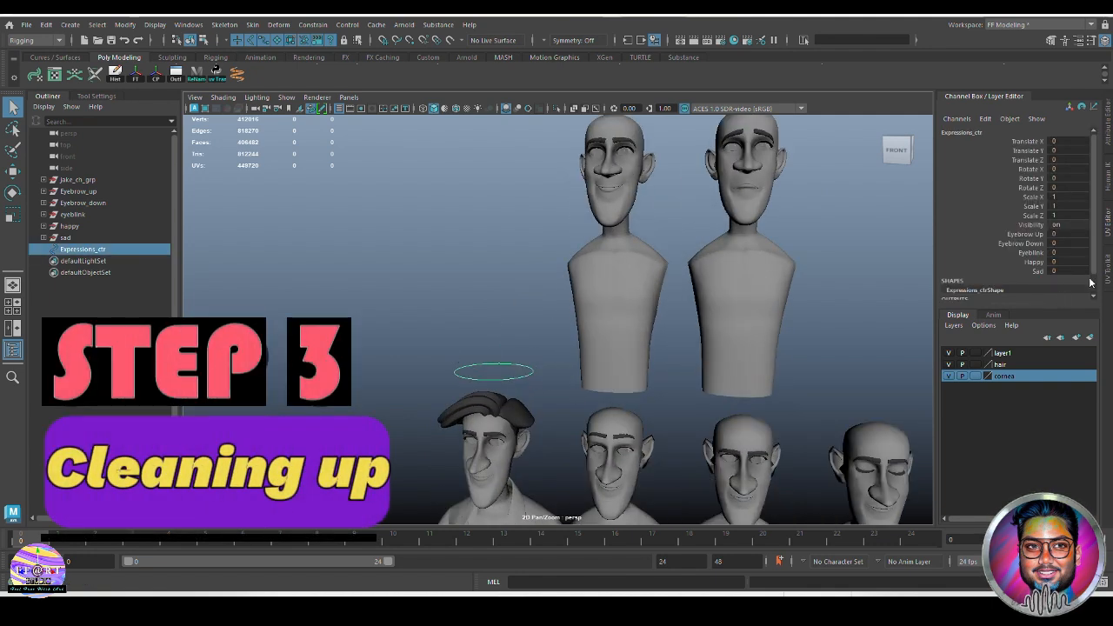
left_click(1031, 141)
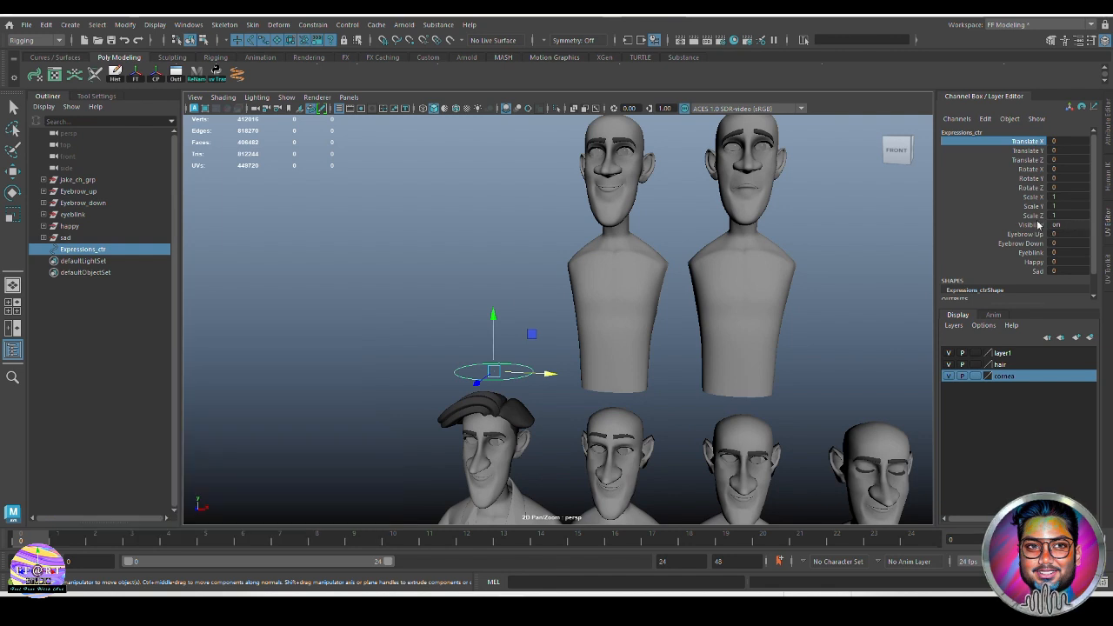
left_click(1035, 224, "shift")
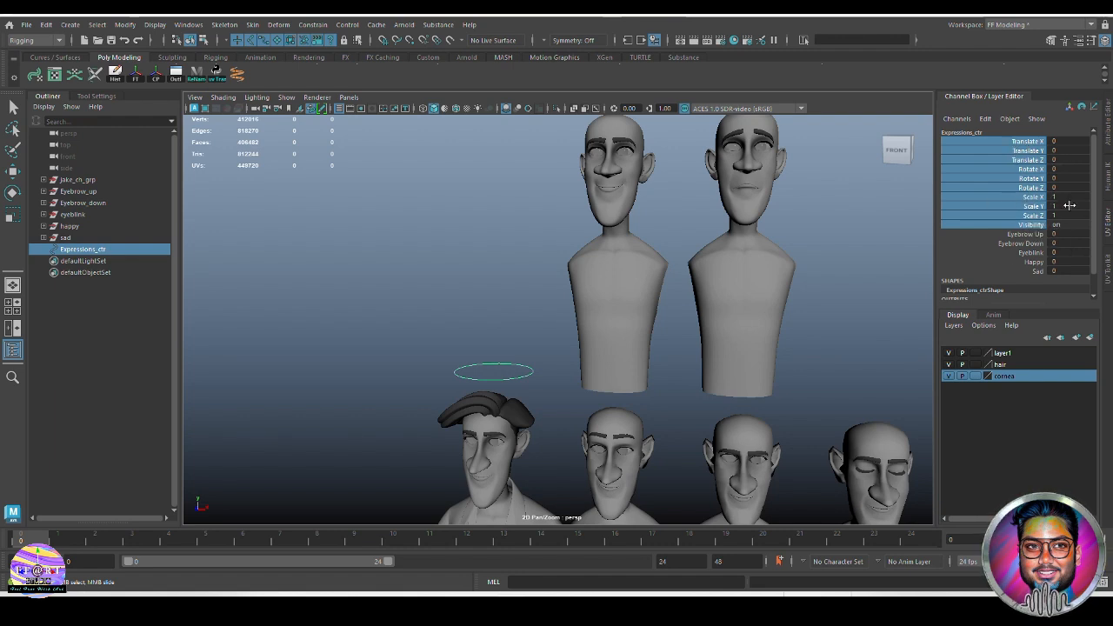
right_click(1027, 191)
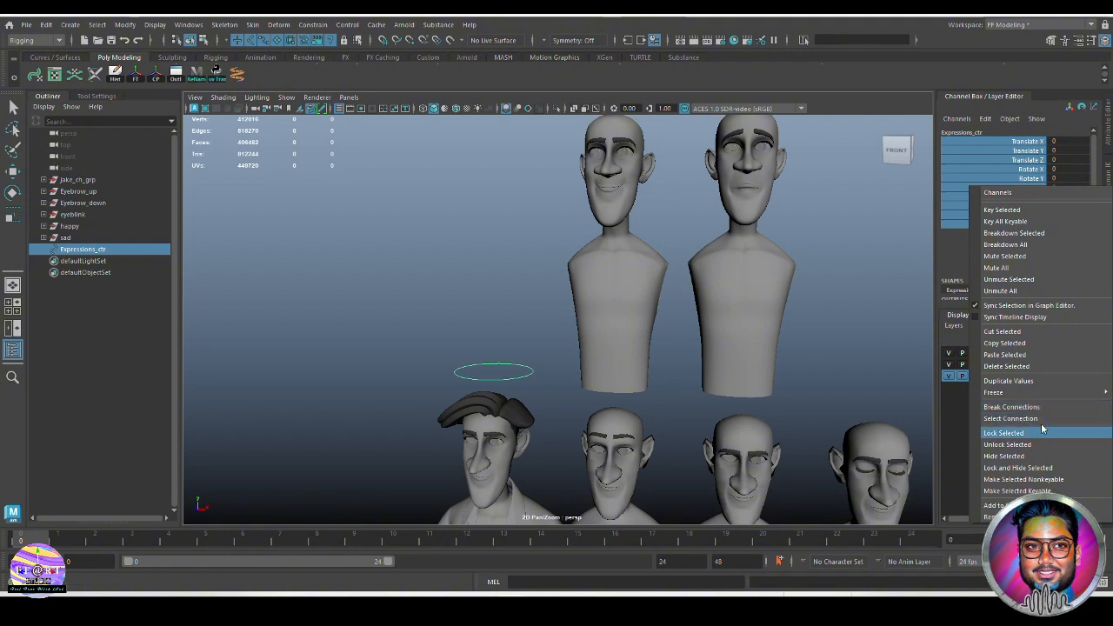
left_click(1042, 430)
left_click(1026, 142)
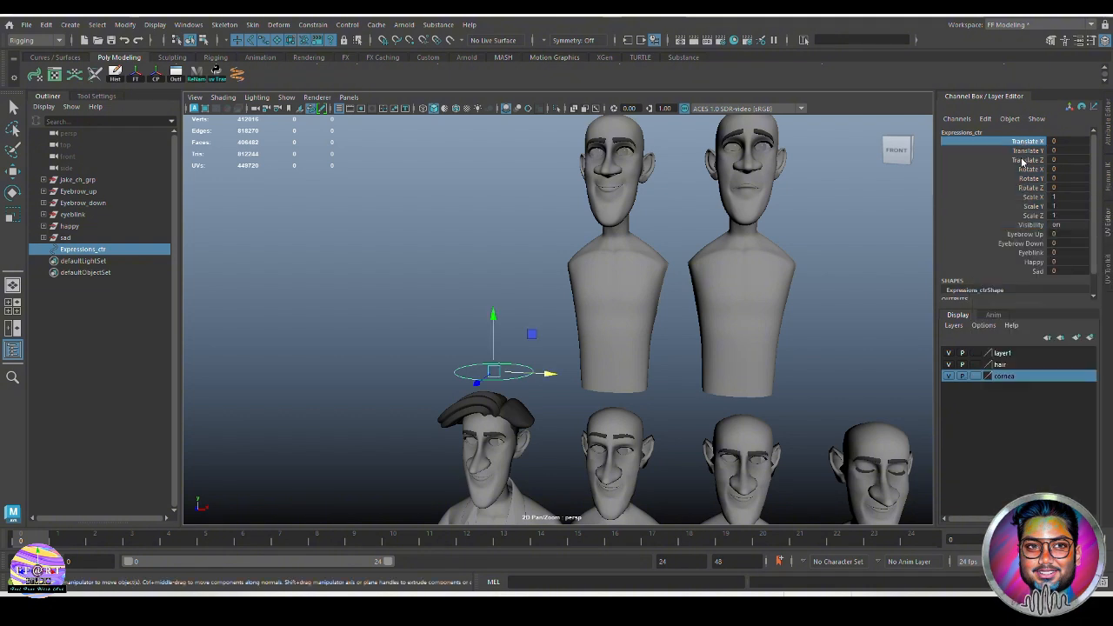
left_click(1037, 225, "shift")
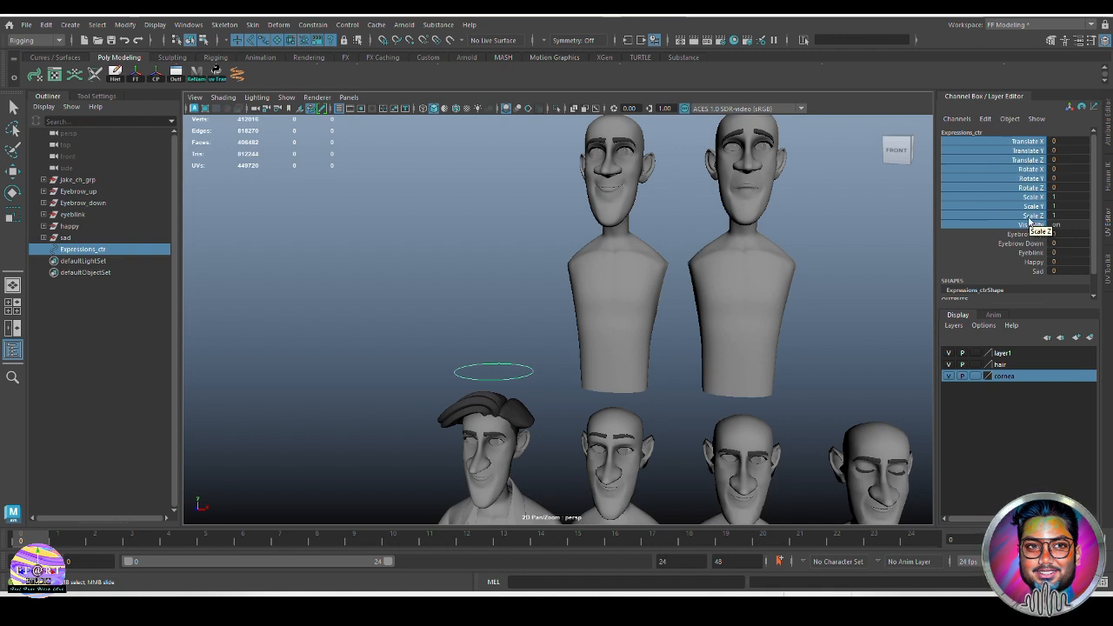
right_click(1030, 222)
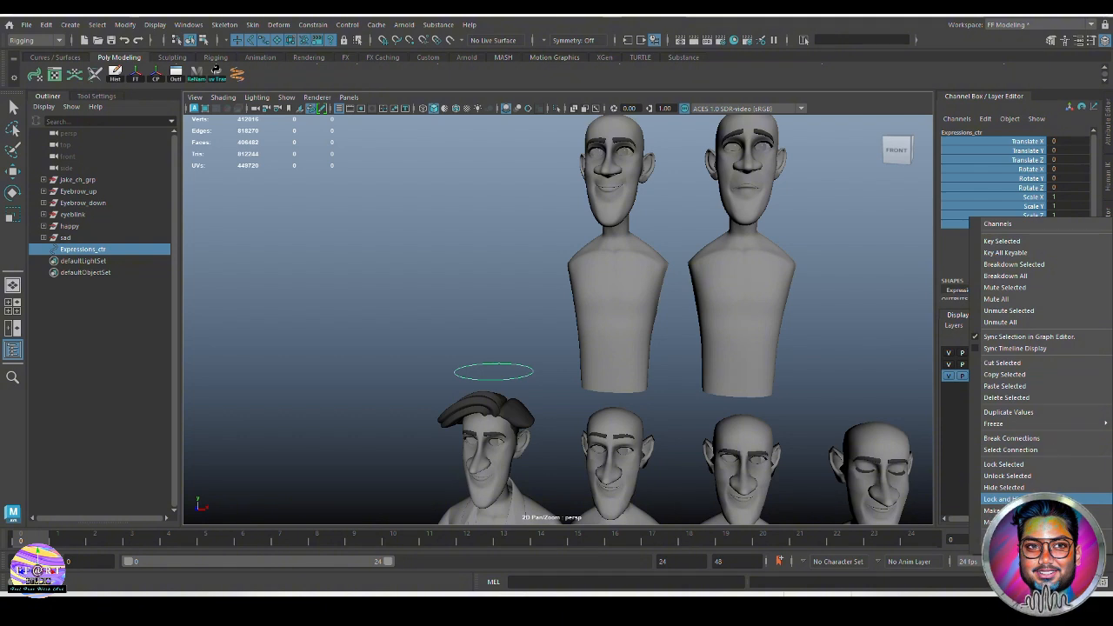
left_click(1009, 499)
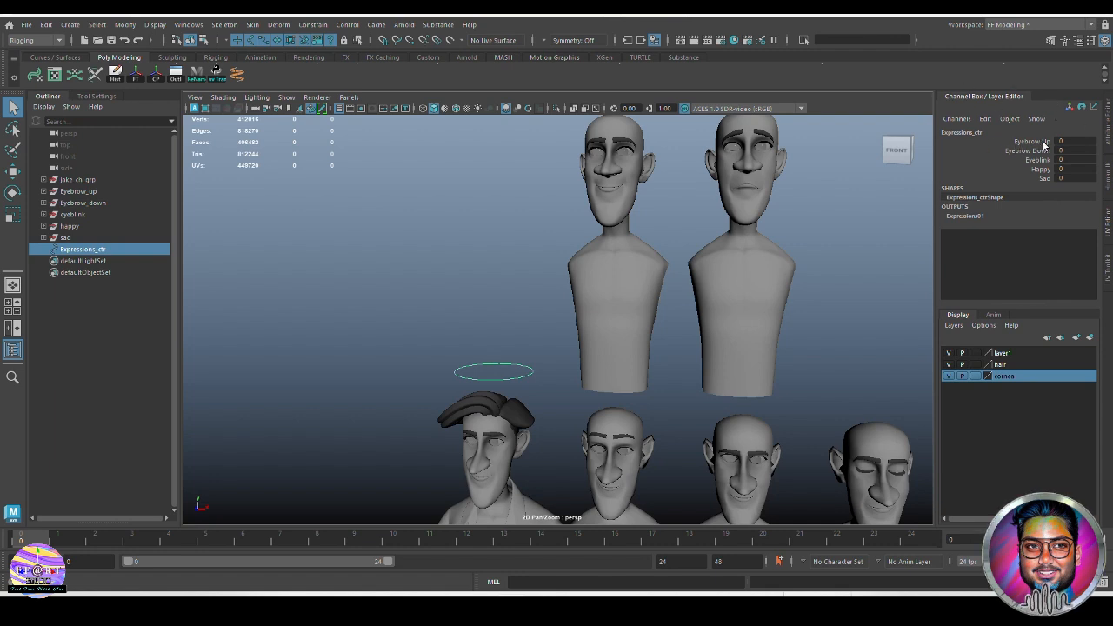
- Check the remaining facial attributes of Expressions_ctr, selecting Eyebrow Up and Eyeblink
left_click(1033, 143)
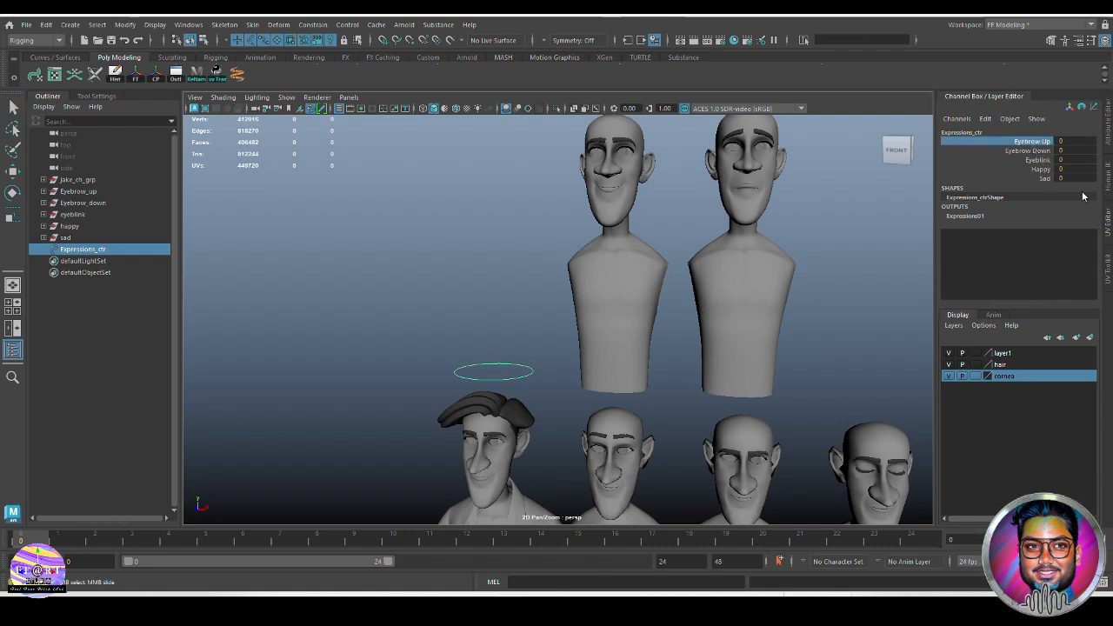
key("q")
left_click(524, 357)
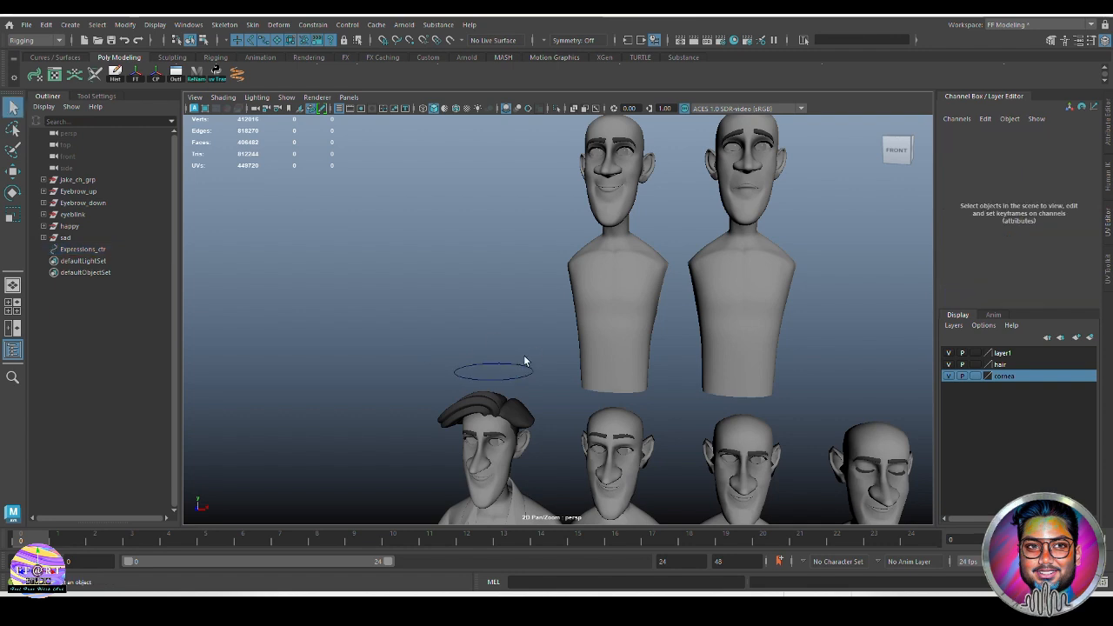
left_click(529, 369)
left_click(1033, 141)
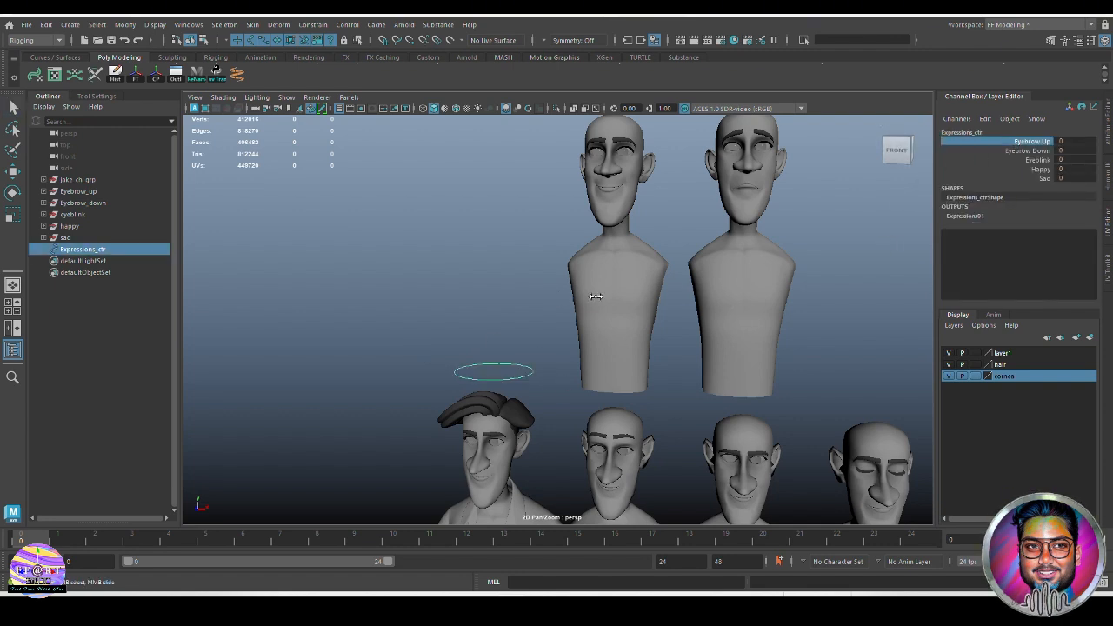
left_click(1038, 160)
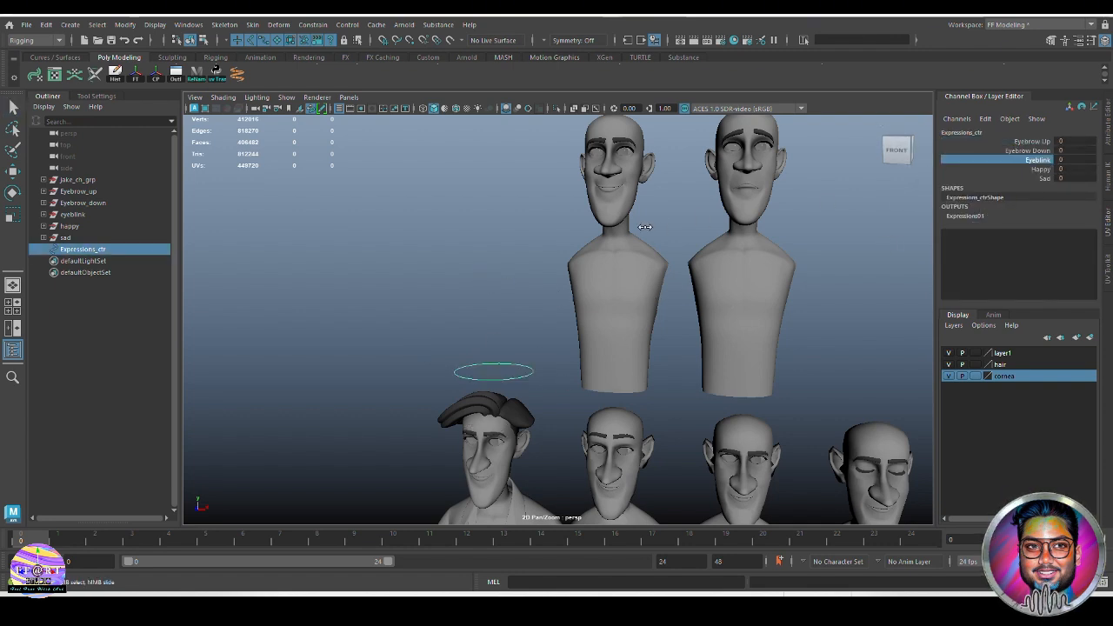
left_click(507, 279)
- Create a display layer from the Eyebrow_up, Eyebrow_down, eyeblink, happy and sad groups
scroll(530, 327, "down", 4)
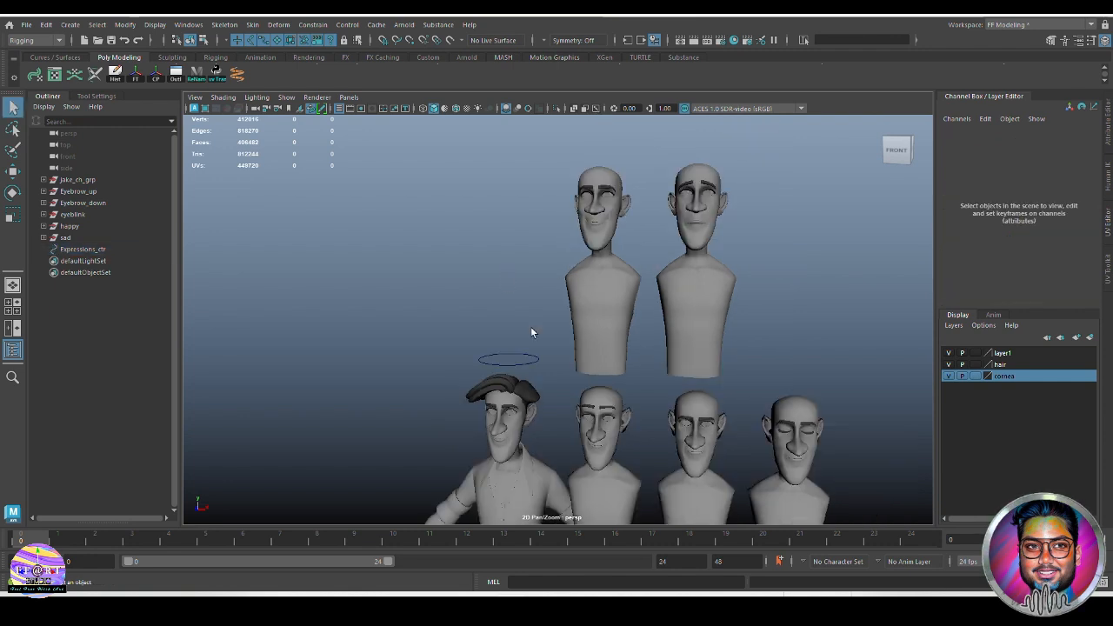
middle_click_drag(612, 395, 596, 326, "alt")
scroll(578, 312, "down", 1)
scroll(560, 286, "down", 3)
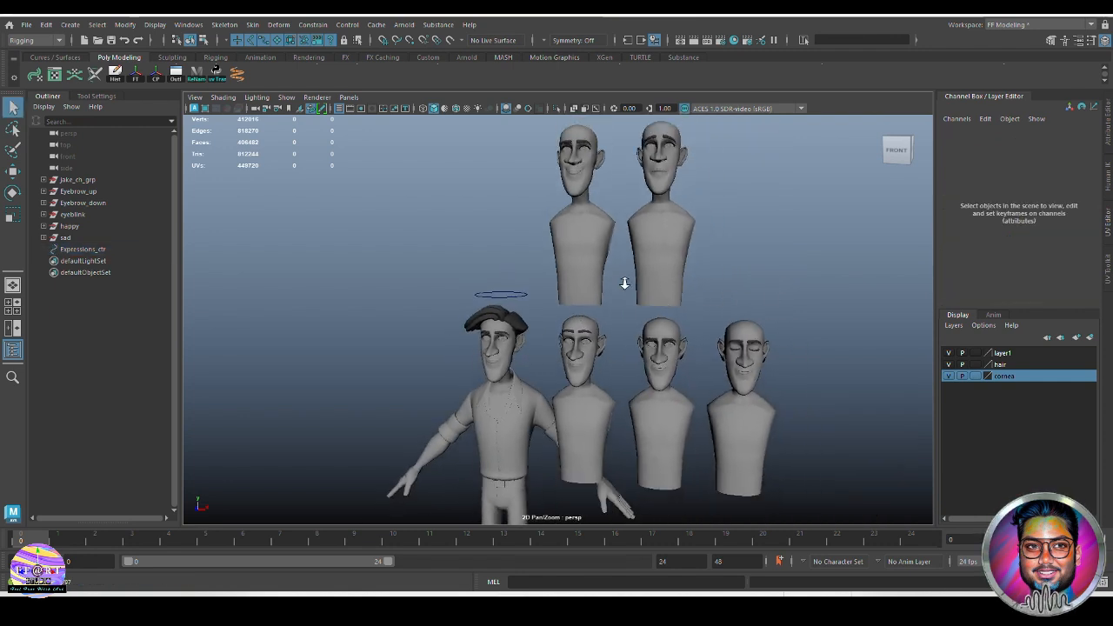
middle_click_drag(704, 318, 677, 351, "alt")
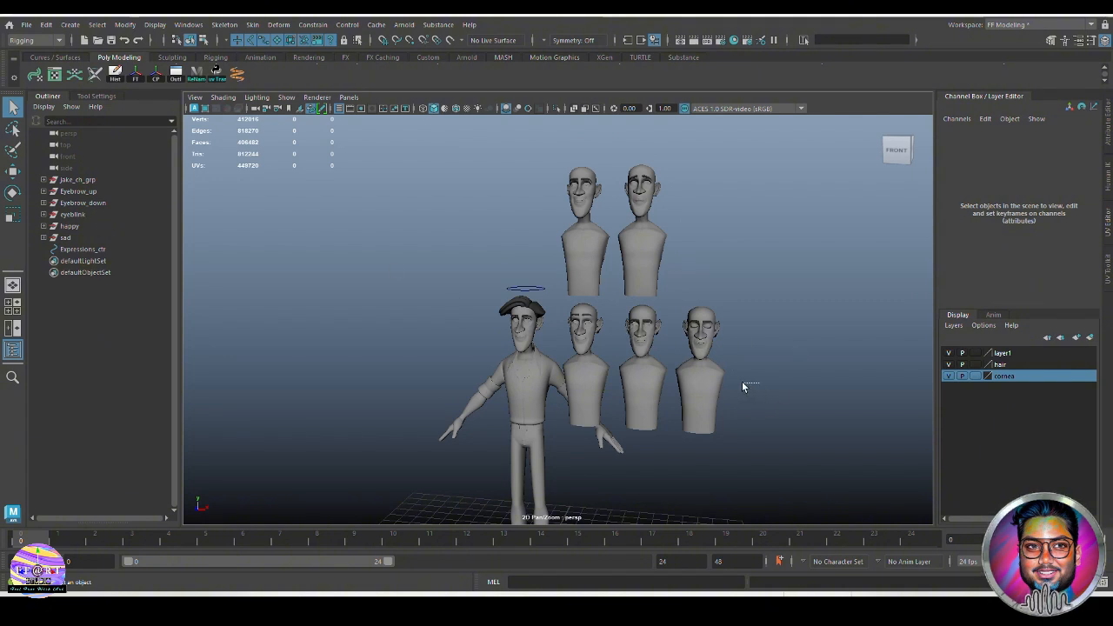
left_click(709, 386)
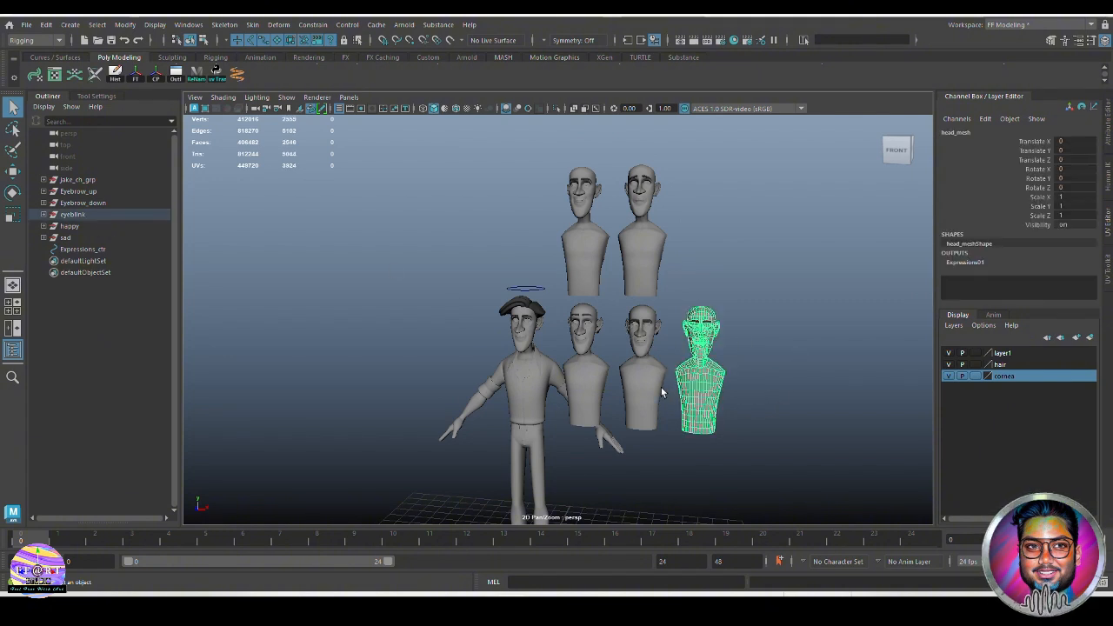
left_click(78, 192)
left_click(96, 238, "shift")
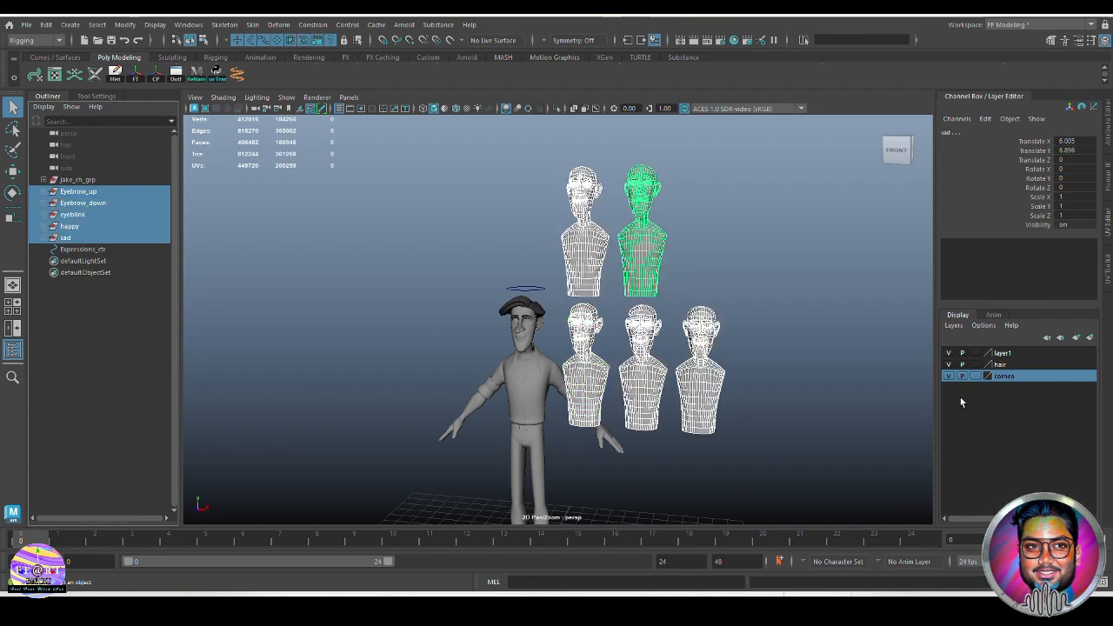
left_click(1090, 338)
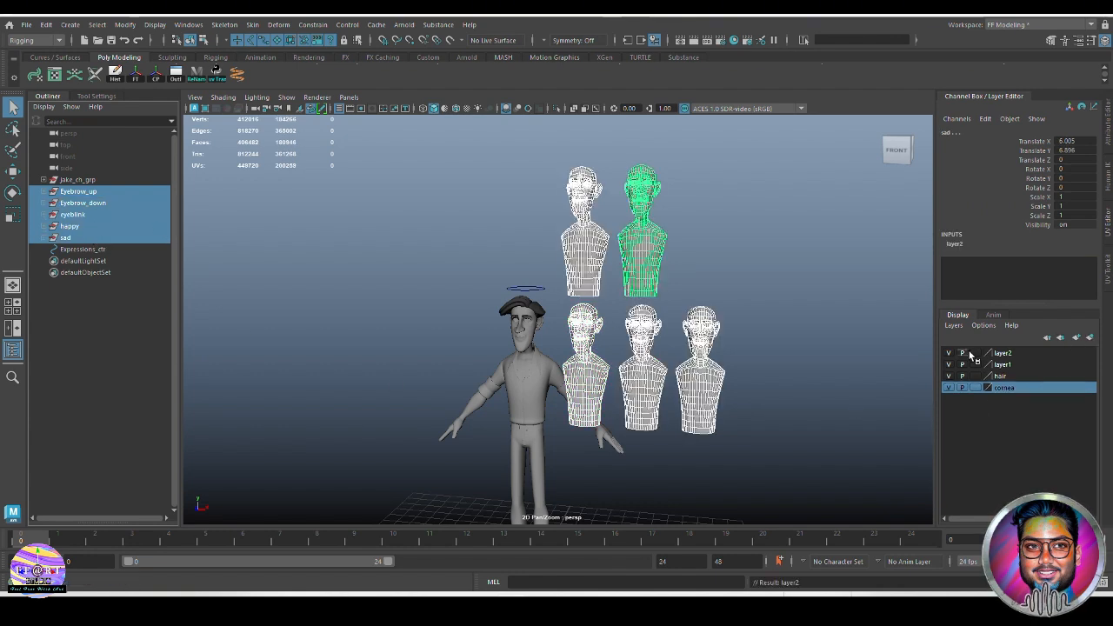
- Rename the new display layer as expressions
double_click(1014, 353)
double_click(431, 227)
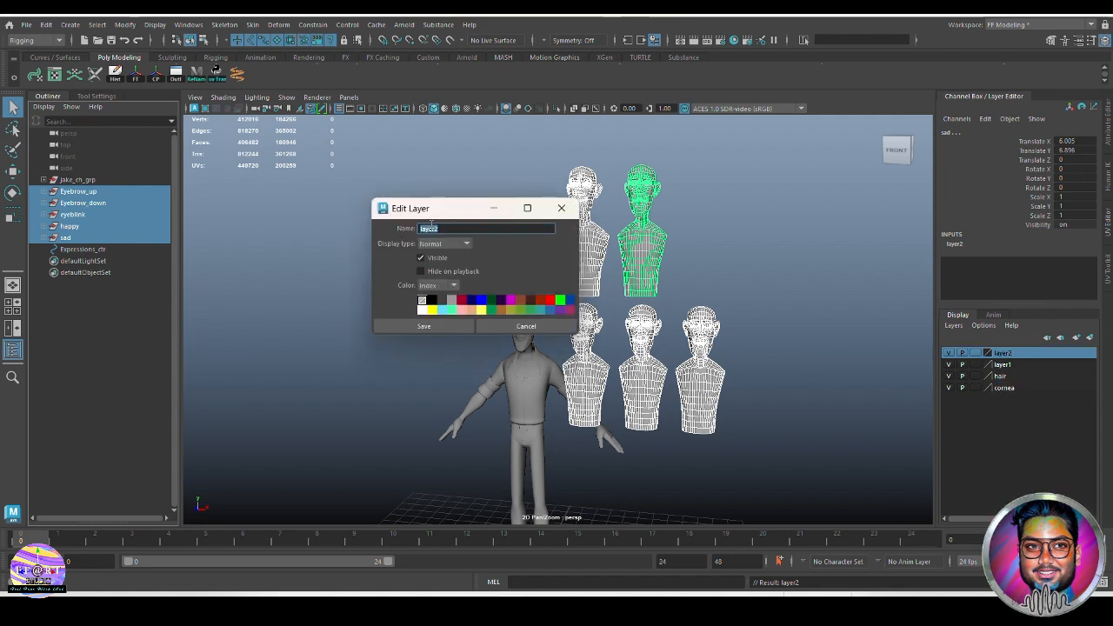
type("d")
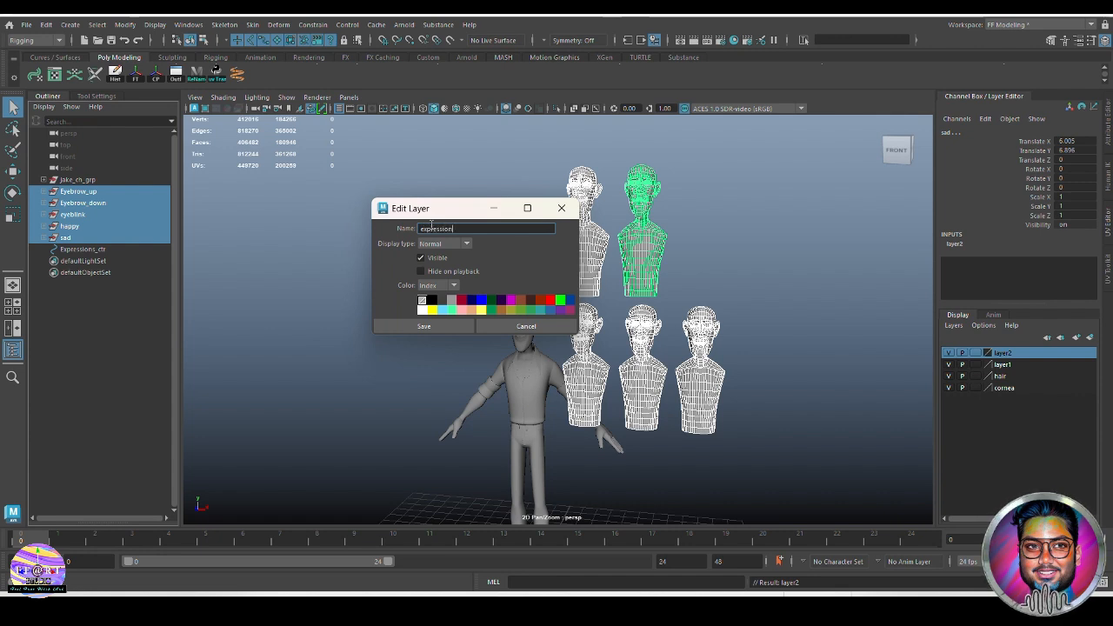
left_click(464, 327)
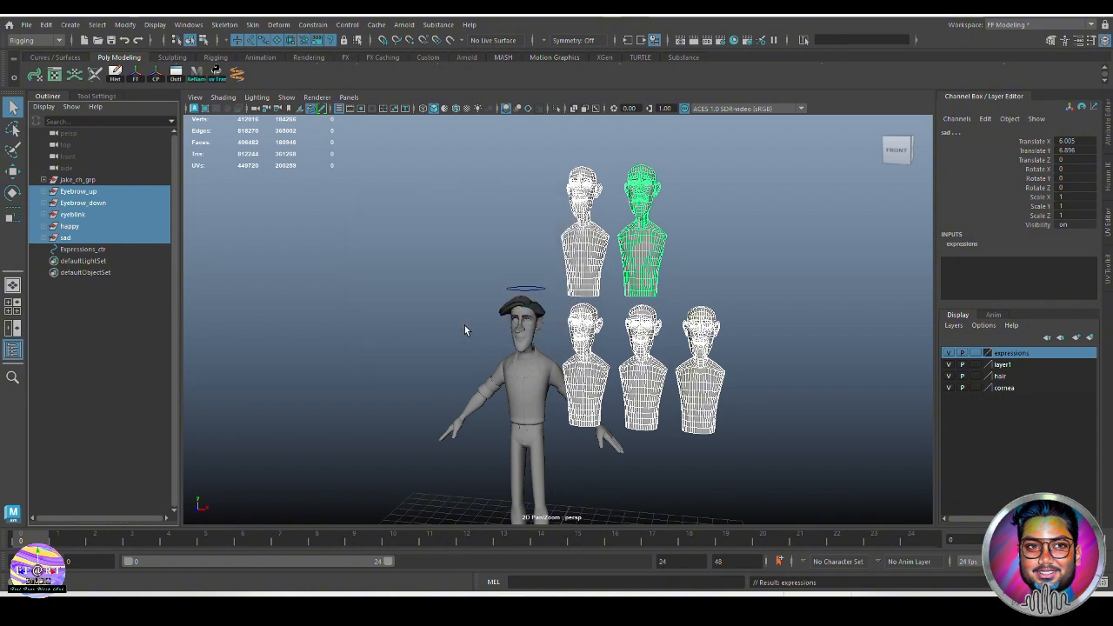
- Turn the expressions layer's visibility off and back on to inspect the character's head and Expressions_ctr on their own
left_click(949, 354)
left_click(676, 384)
left_click_drag(675, 384, 631, 318, "alt")
right_click_drag(631, 318, 716, 360, "alt")
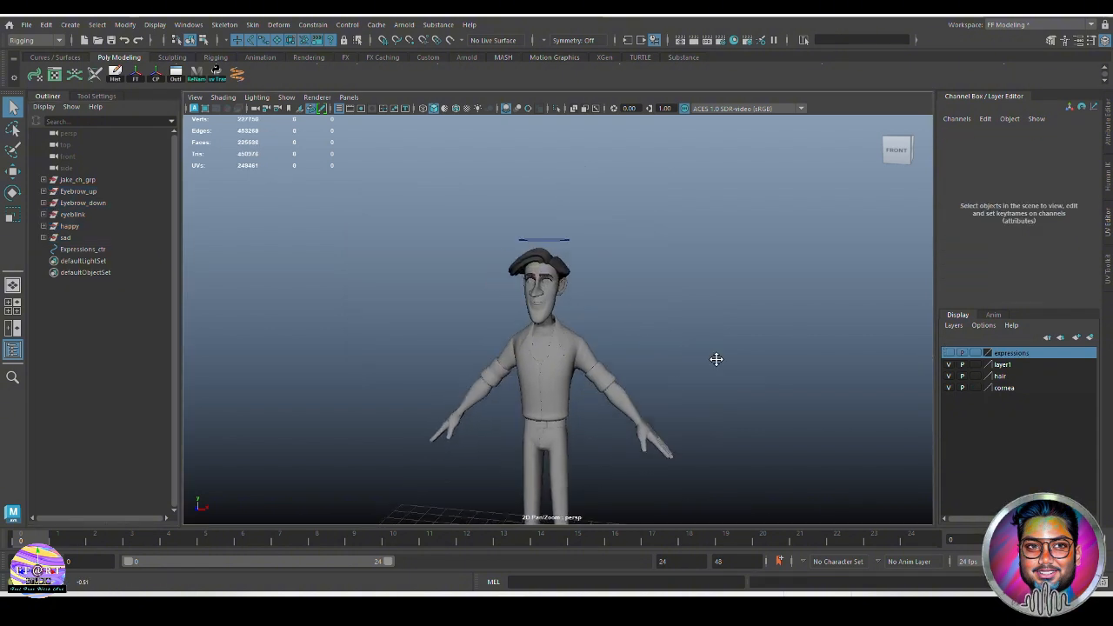
middle_click_drag(717, 359, 717, 358, "alt")
left_click(554, 306)
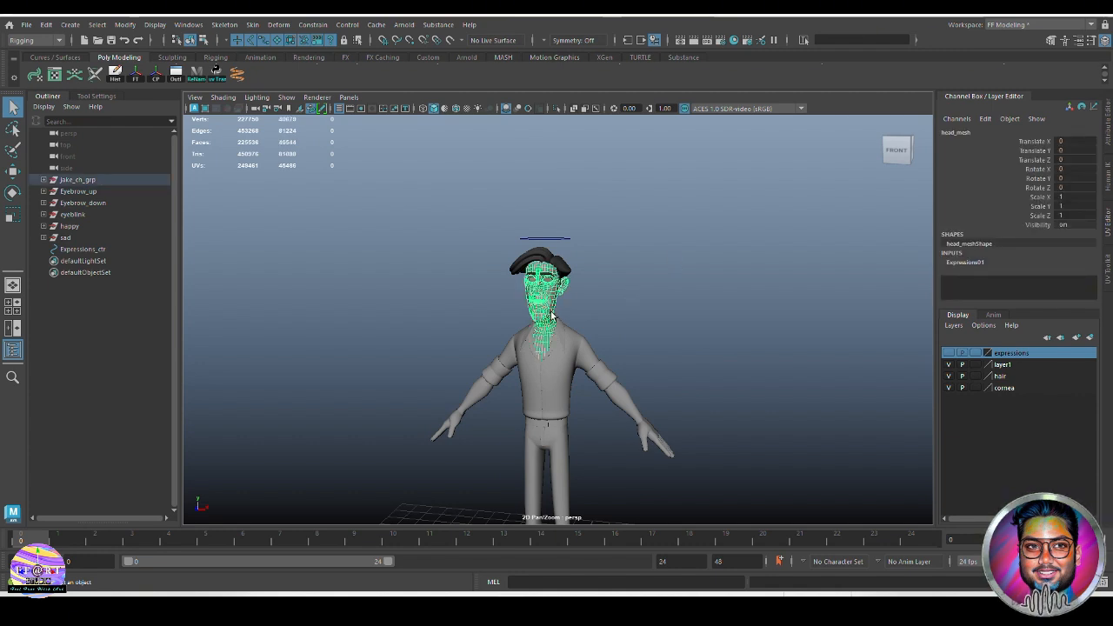
left_click(641, 294)
left_click_drag(568, 229, 580, 251)
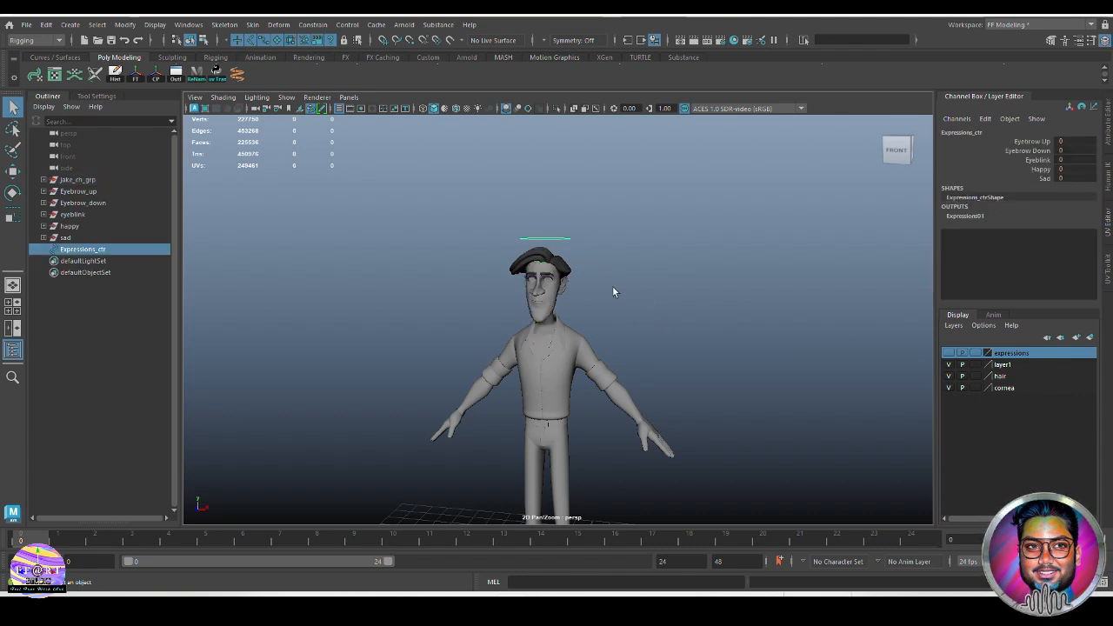
left_click(746, 320)
left_click(949, 353)
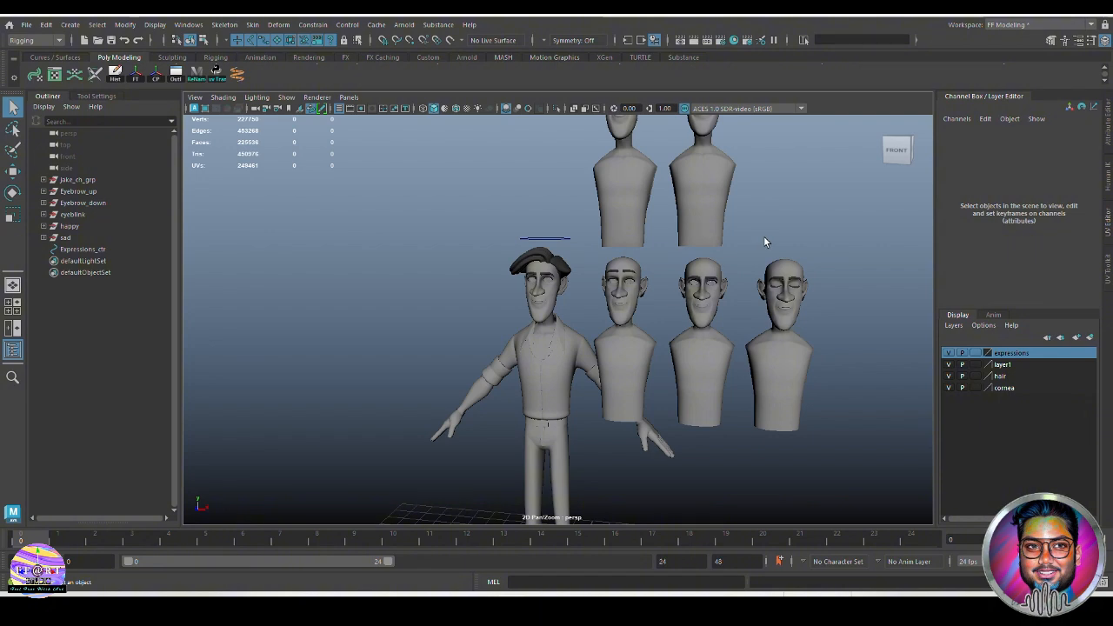
- Save the scene in the scenes folder as the new version Jake Male basic ch_v01.03b.ma
key("ctrl+shift+s")
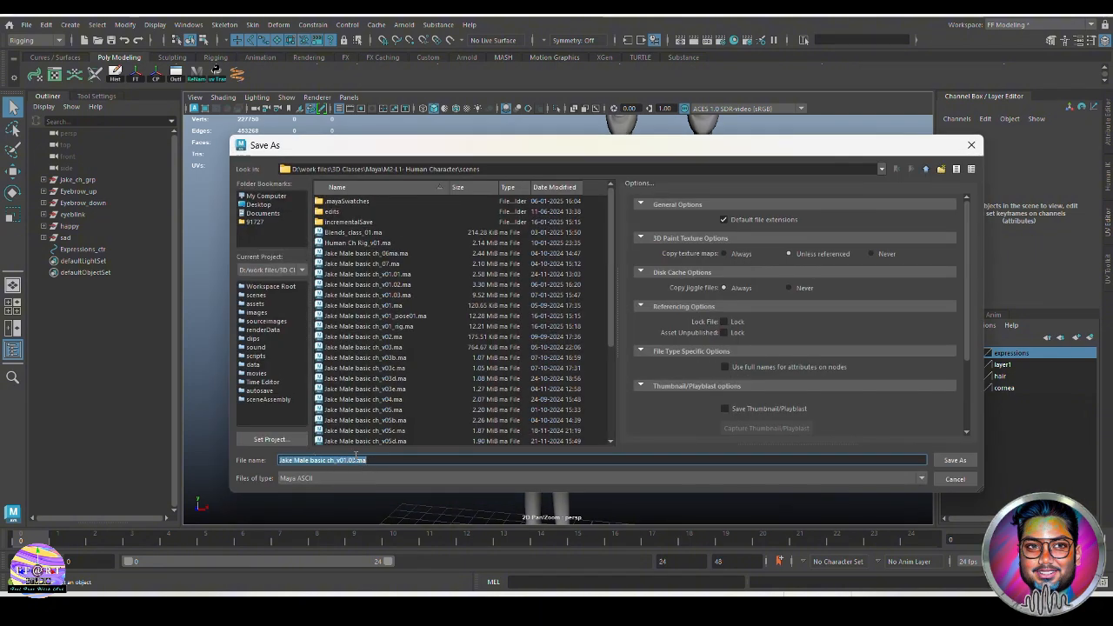
left_click(356, 462)
type("b")
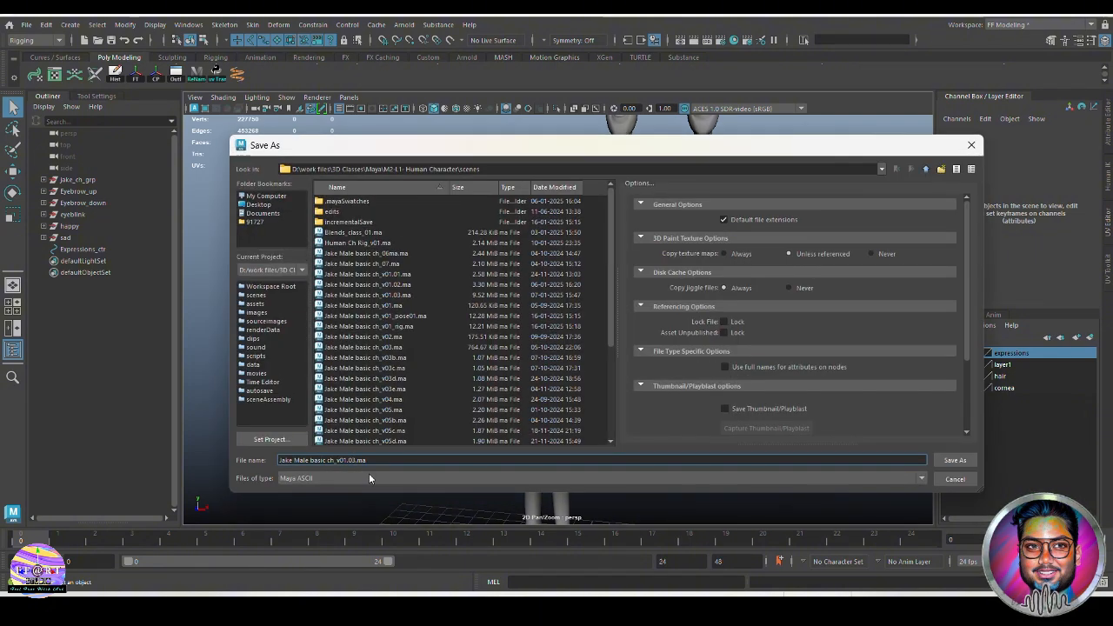
left_click(954, 460)
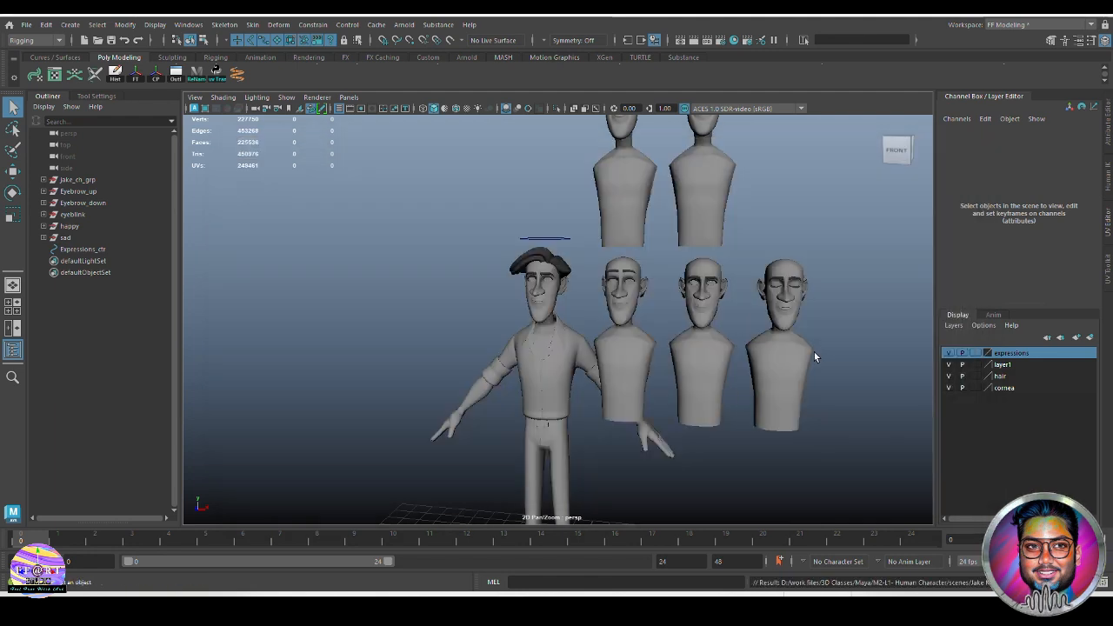
- Examine the finished character beside its five expression heads, selecting the Eyebrow_up head mesh
right_click_drag(859, 418, 764, 400, "alt")
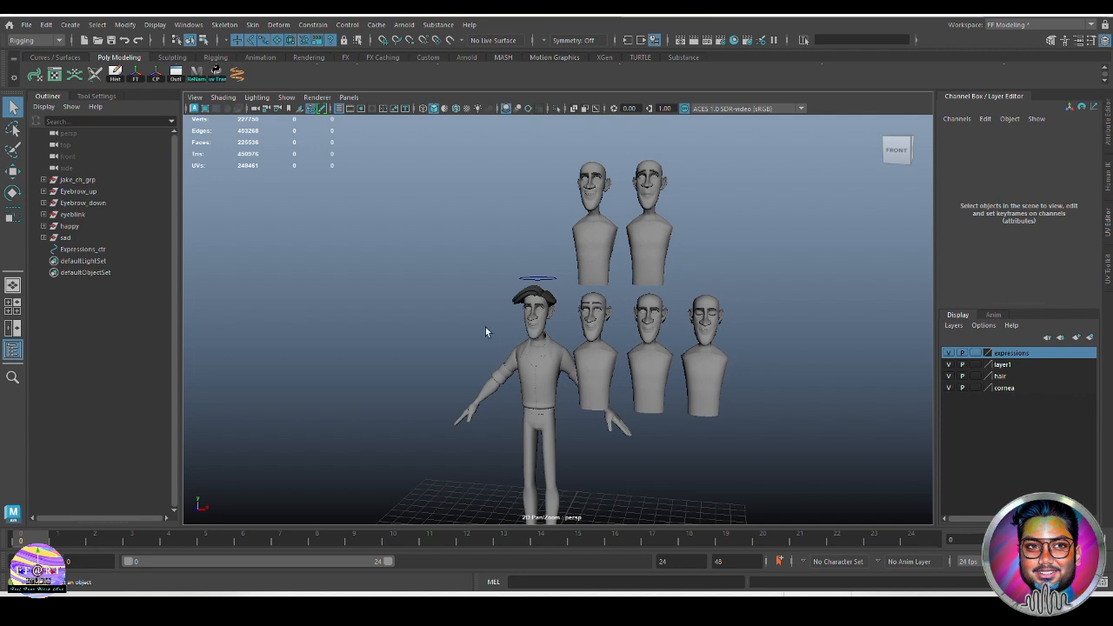
left_click_drag(609, 374, 732, 372, "alt")
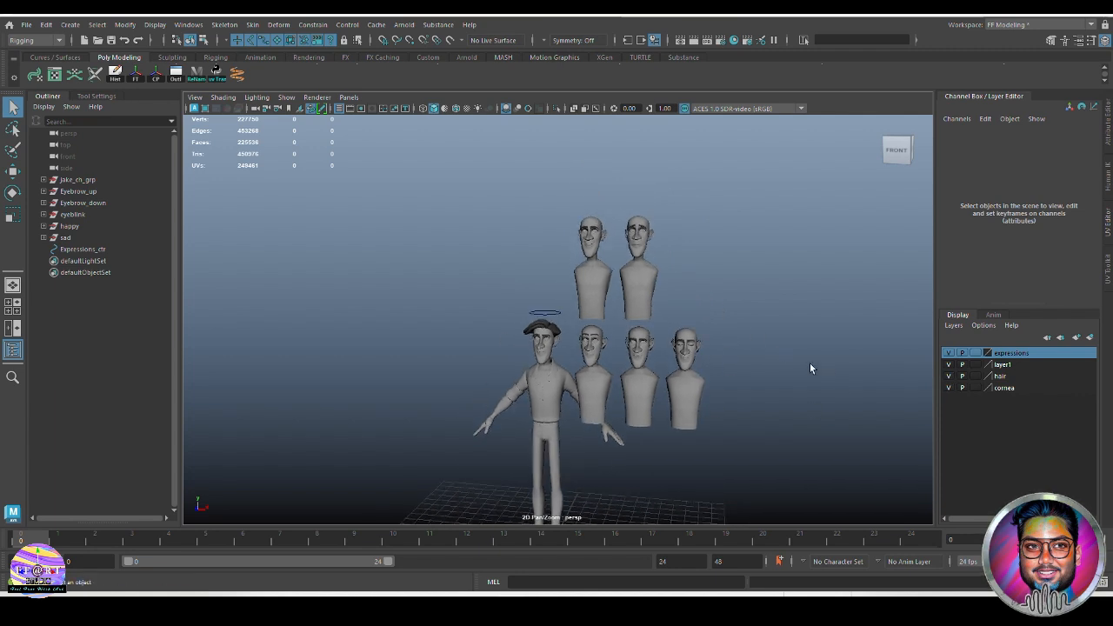
left_click_drag(808, 368, 760, 403, "alt")
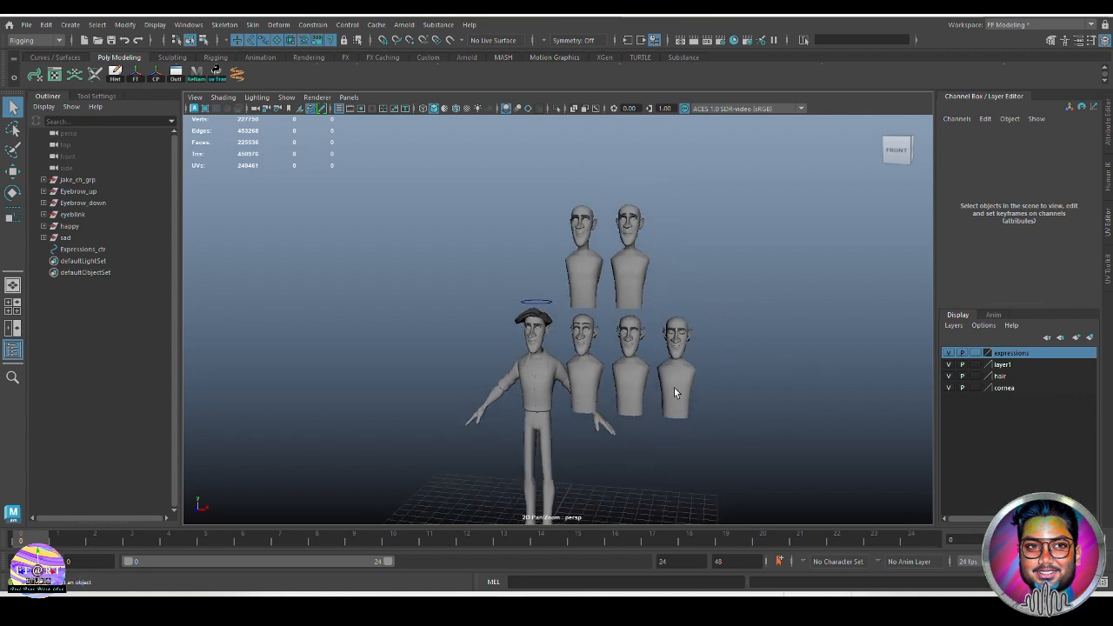
left_click_drag(581, 403, 772, 403, "alt")
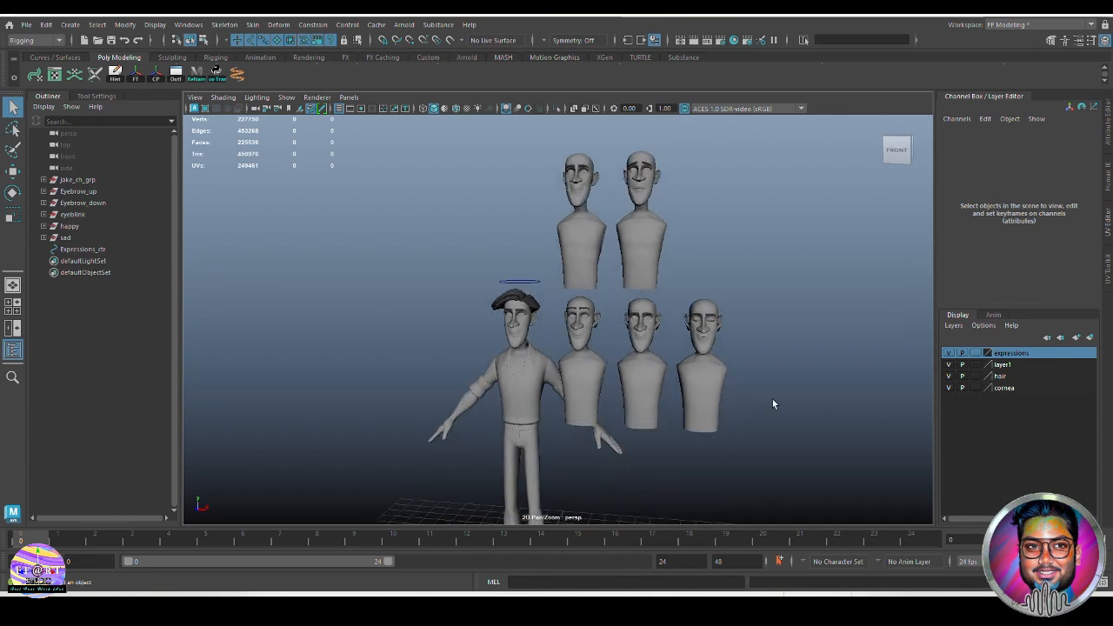
left_click(576, 357)
scroll(674, 383, "up", 3)
left_click_drag(671, 391, 653, 388, "alt")
left_click_drag(506, 373, 674, 419, "alt")
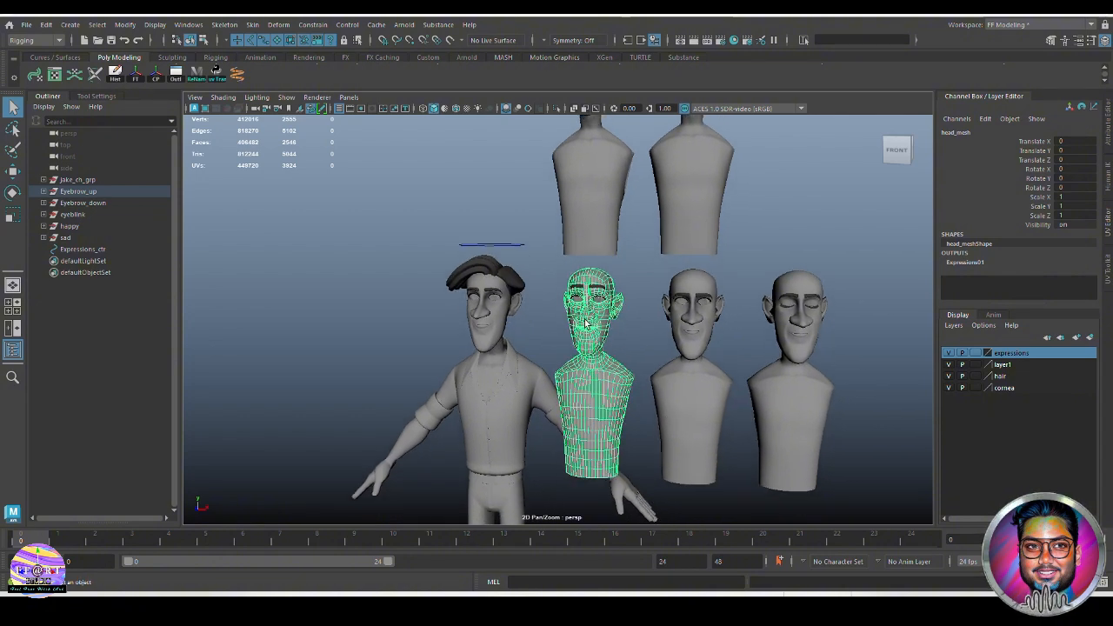
- Put the Eyebrow_up head mesh into vertex editing and turn on Object X symmetry
scroll(603, 330, "up", 3)
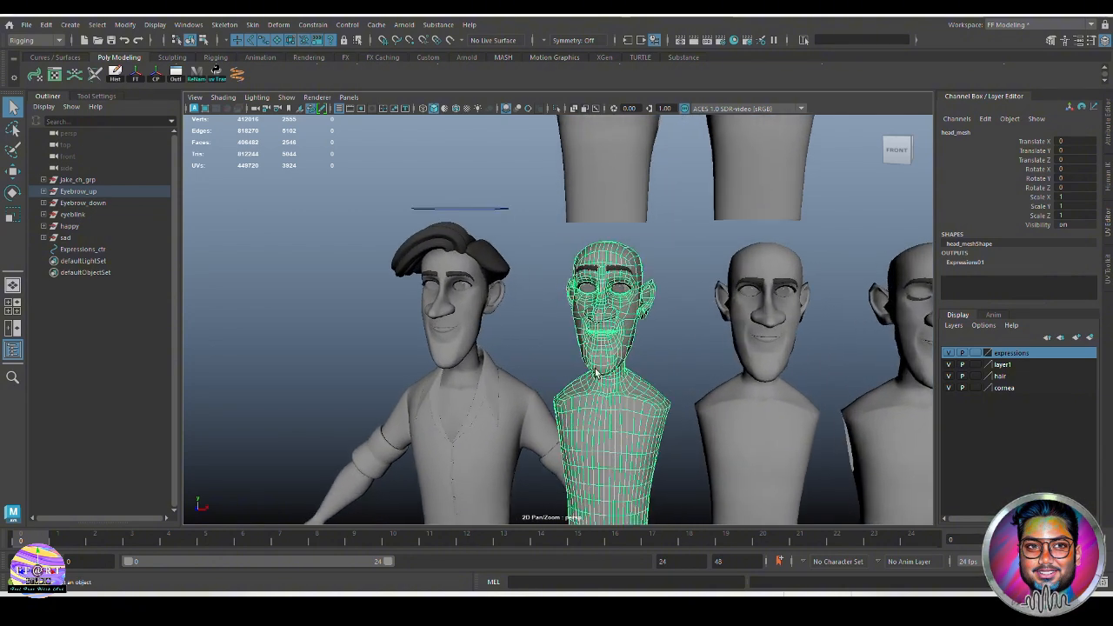
scroll(635, 296, "up", 4)
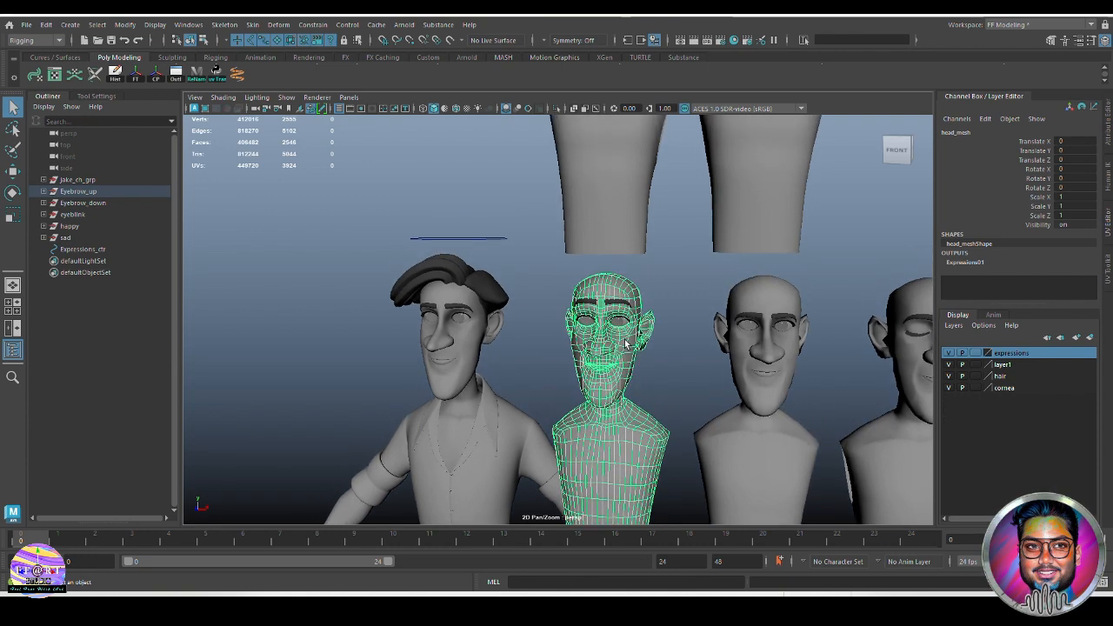
left_click(699, 361)
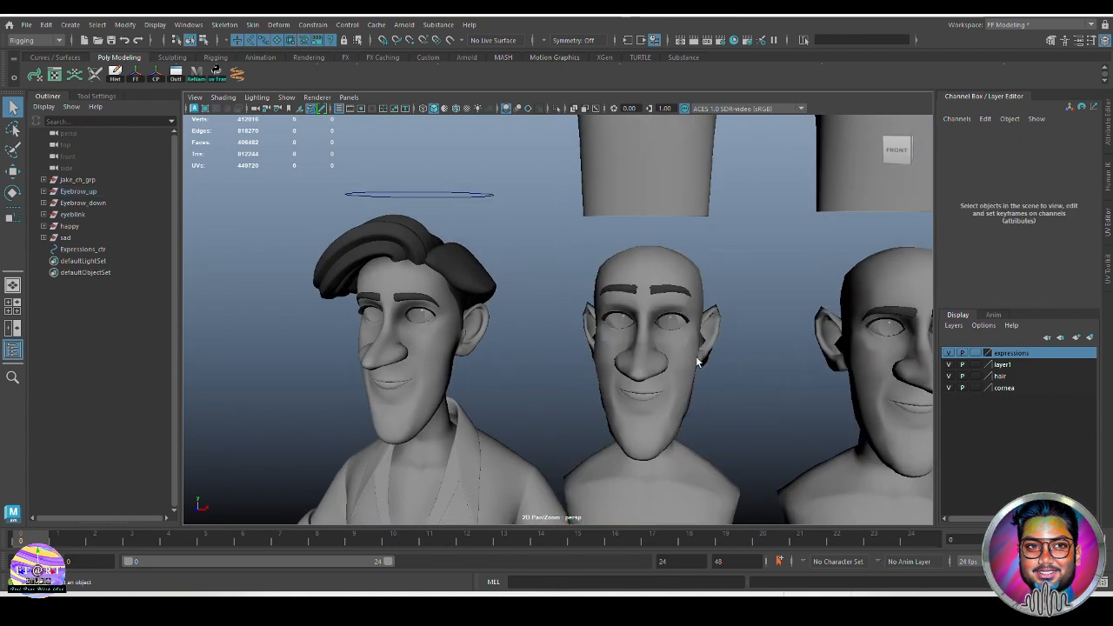
left_click(692, 308)
scroll(741, 309, "up", 4)
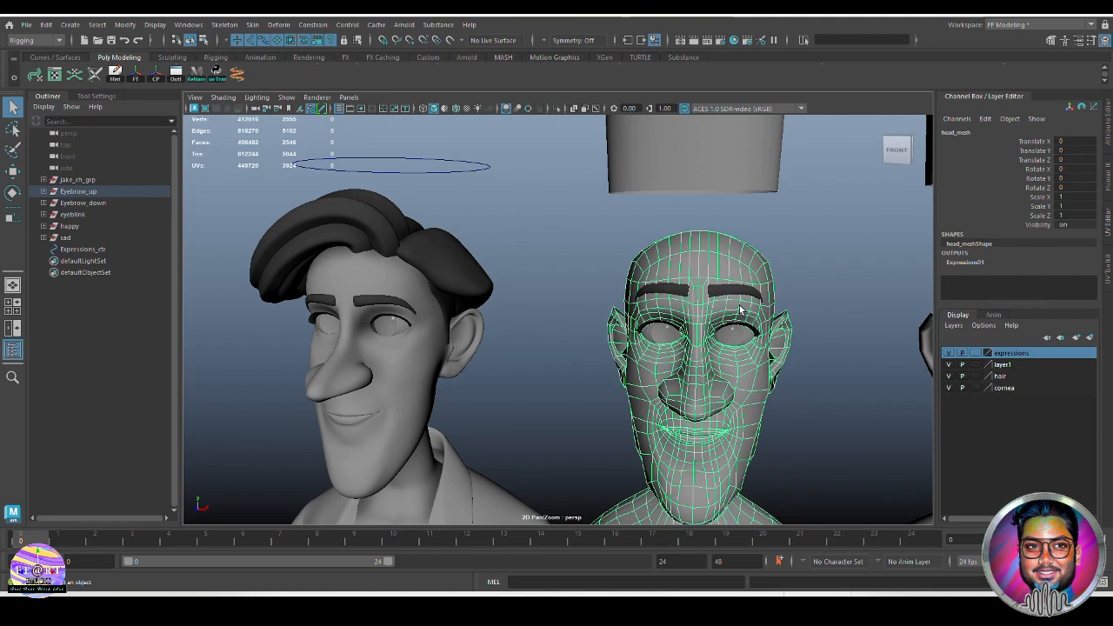
right_click_drag(741, 309, 683, 290)
scroll(752, 399, "up", 3)
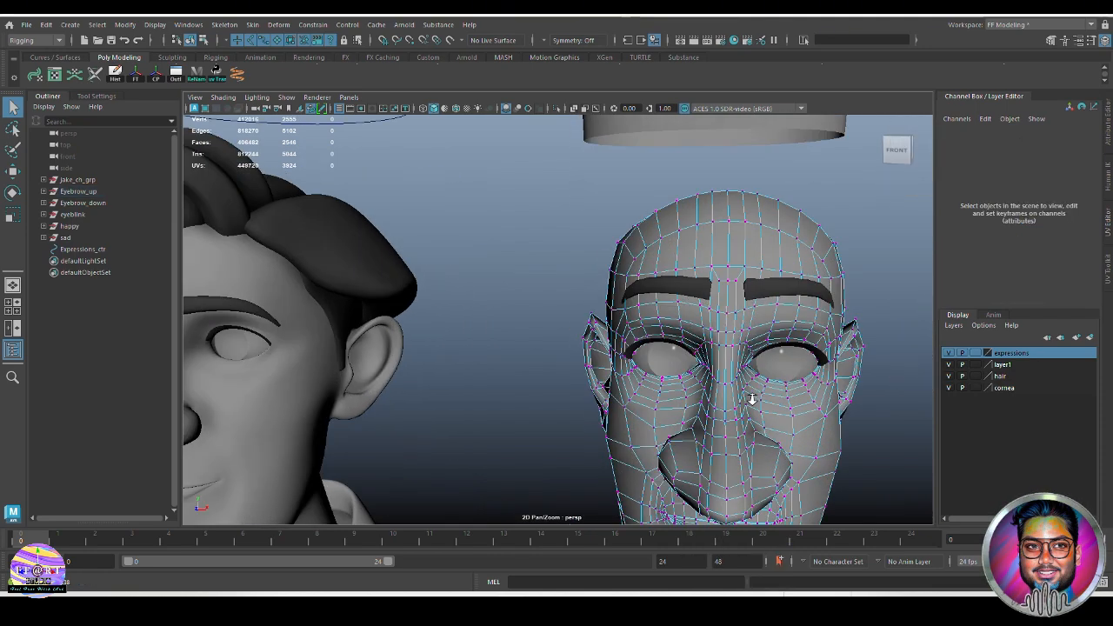
left_click_drag(752, 398, 712, 425, "alt")
left_click_drag(736, 327, 670, 311, "alt")
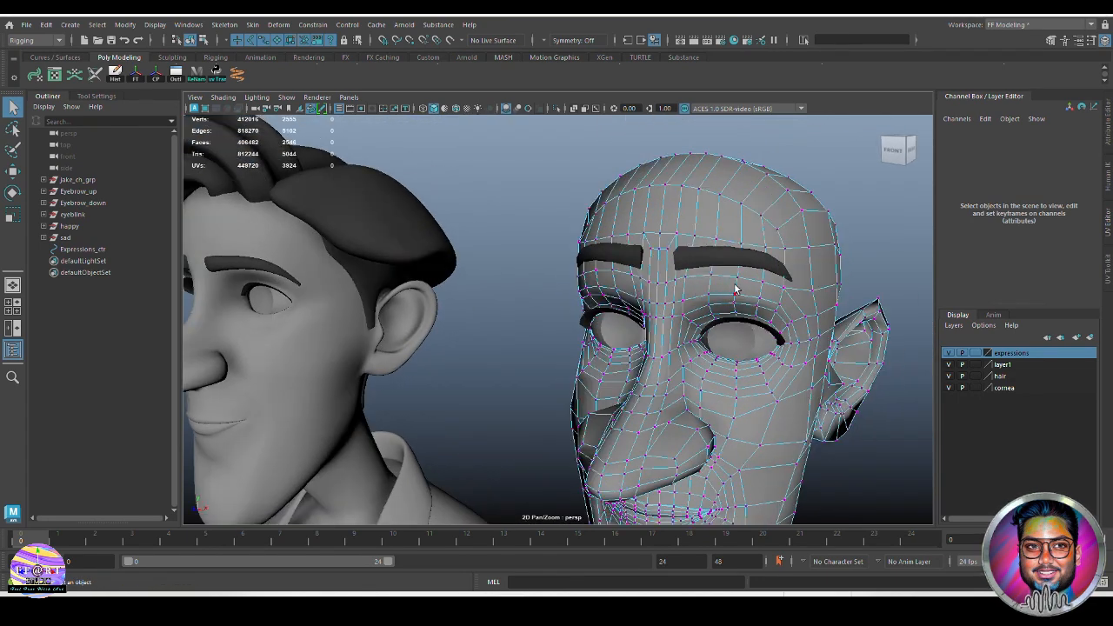
right_click_drag(748, 278, 727, 209)
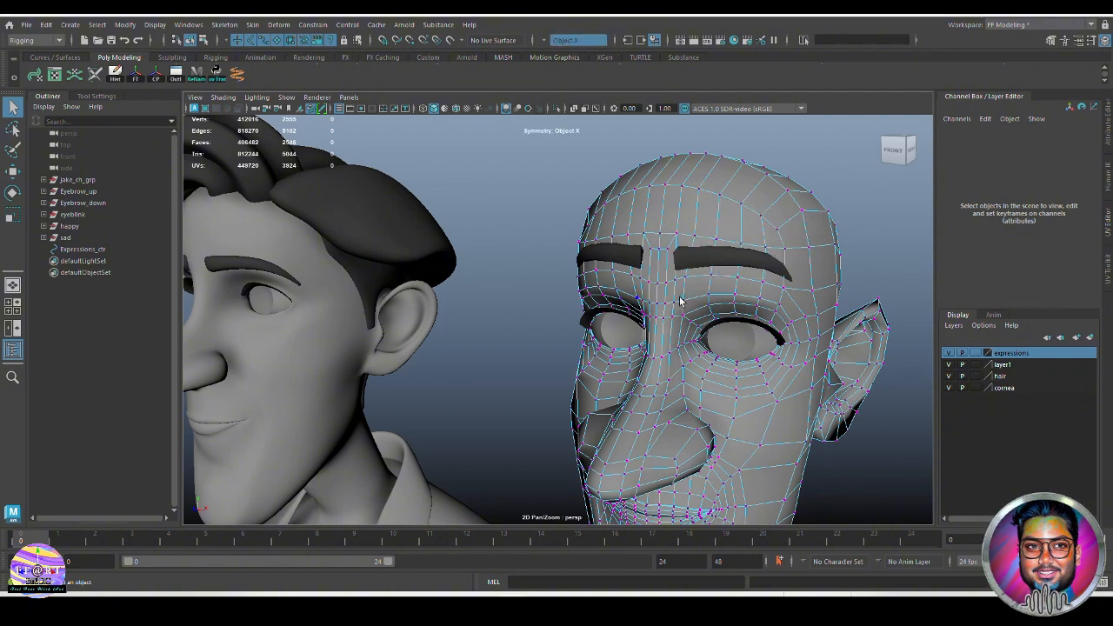
- Select the vertex rows beneath the Eyebrow_up head's brows with soft selection and raise them slightly
left_click(760, 298)
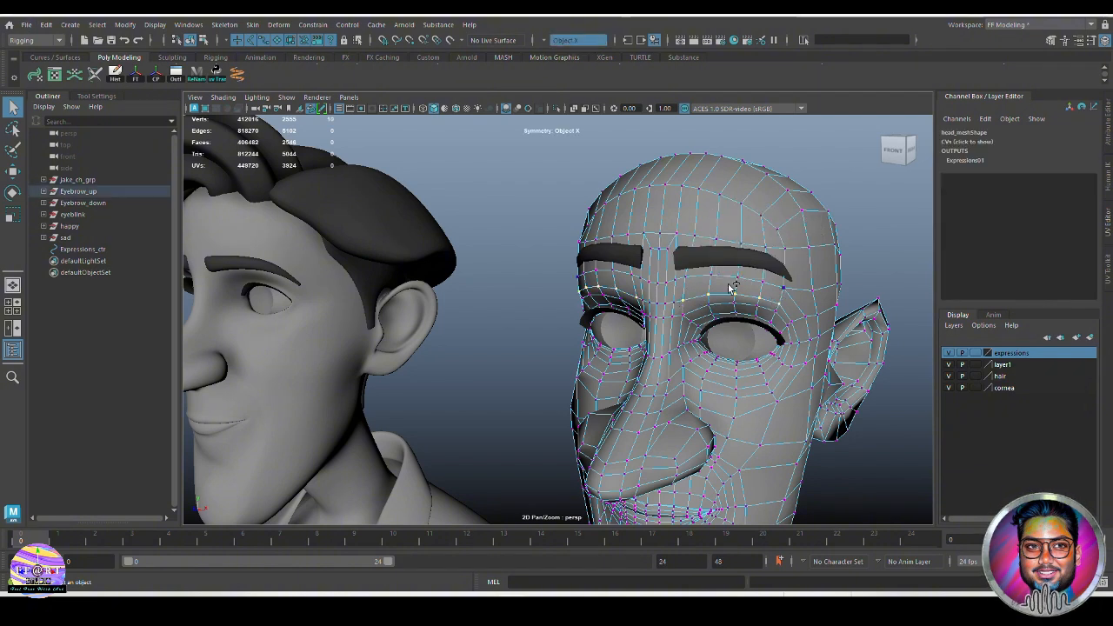
double_click(735, 303)
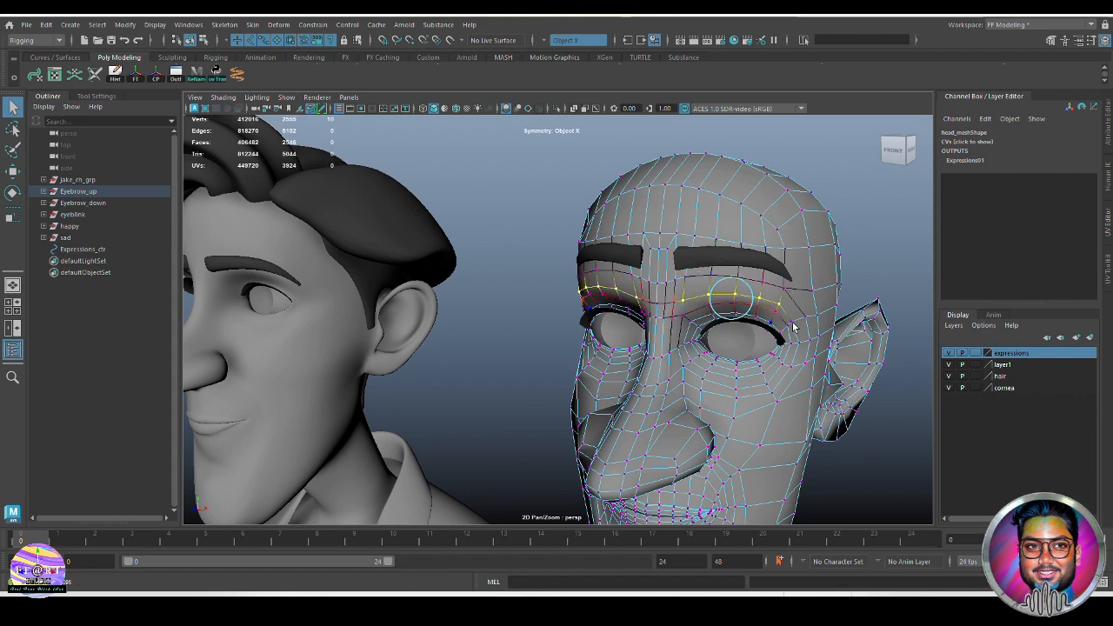
key("w")
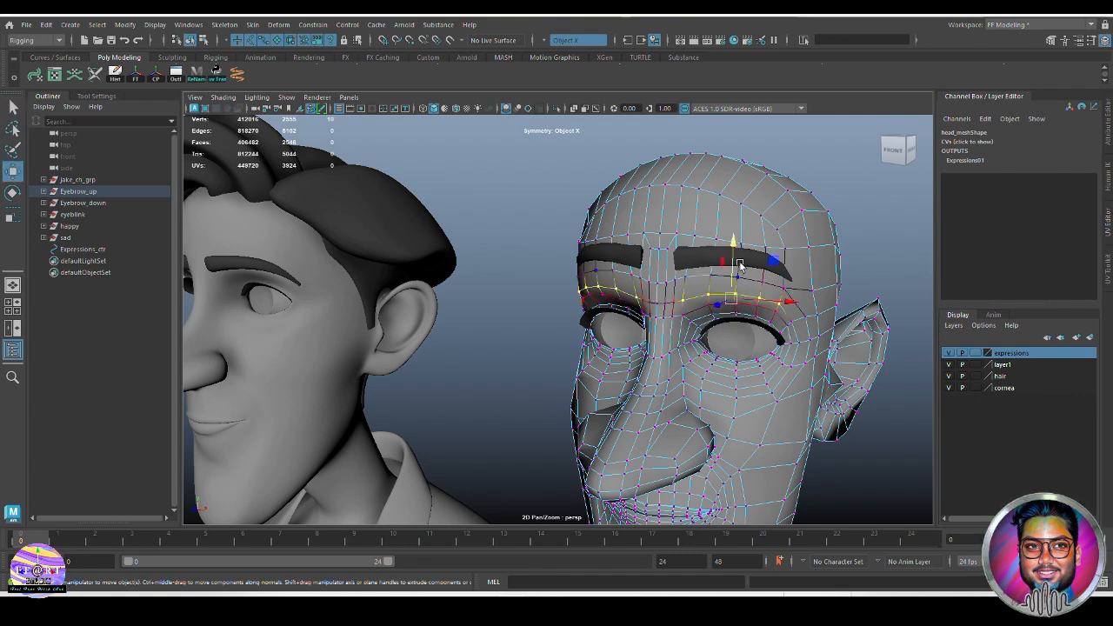
left_click_drag(735, 241, 735, 239)
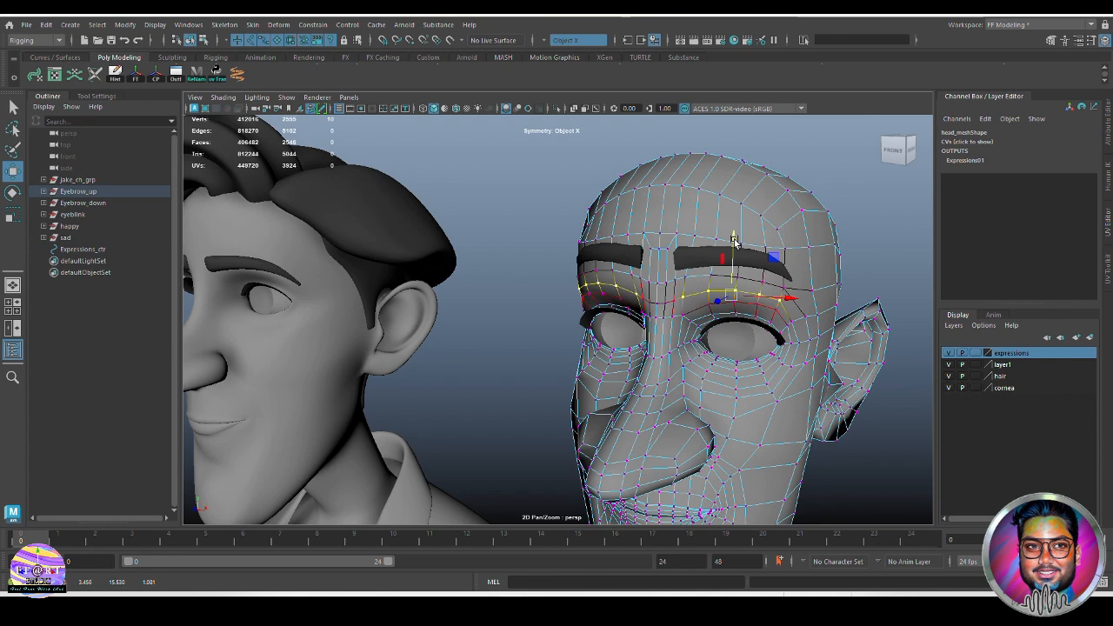
left_click(686, 277)
double_click(781, 289)
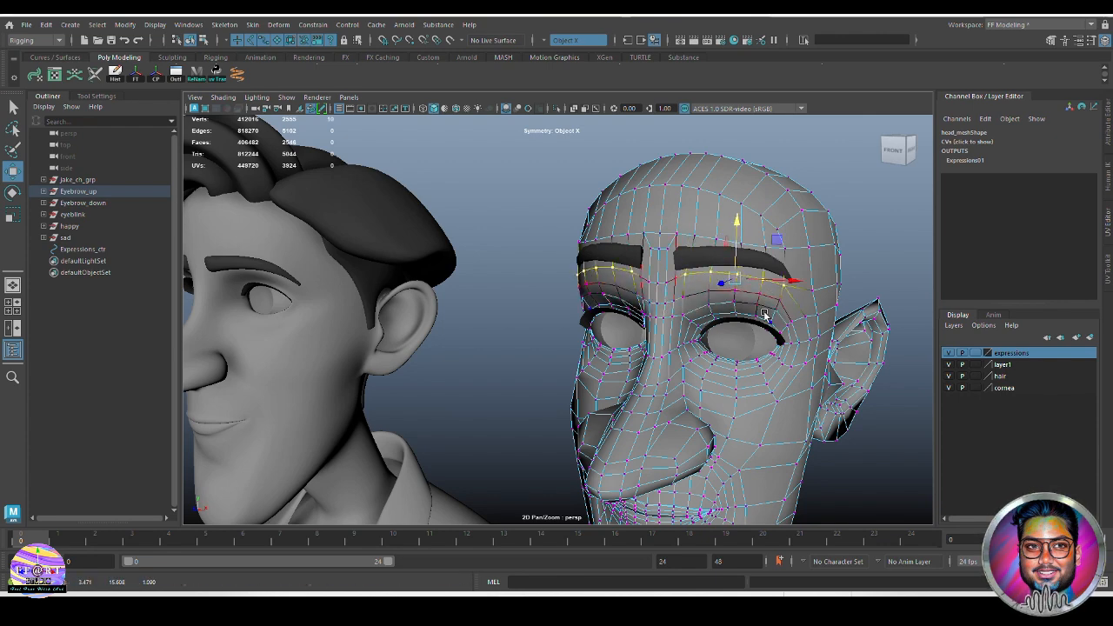
middle_click_drag(765, 308, 763, 323, "alt")
- Select the forehead vertex row above the Eyebrow_up head's brows, widen the soft-selection radius and raise the row slightly
left_click(692, 261)
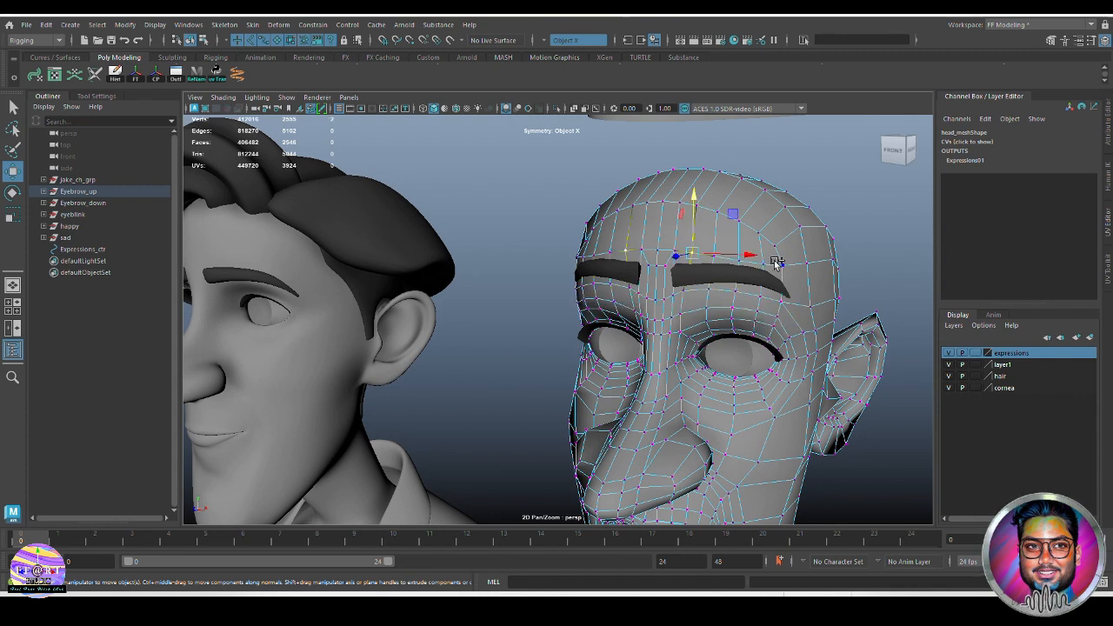
double_click(763, 263, "shift")
key("b")
left_click_drag(756, 325, 795, 325)
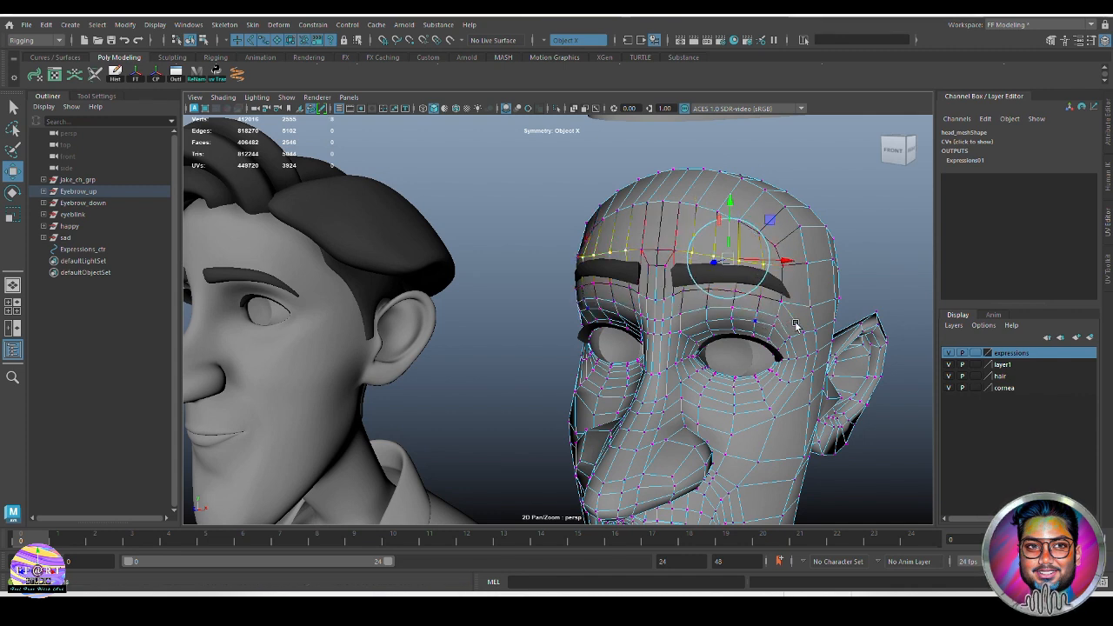
left_click_drag(728, 200, 730, 198)
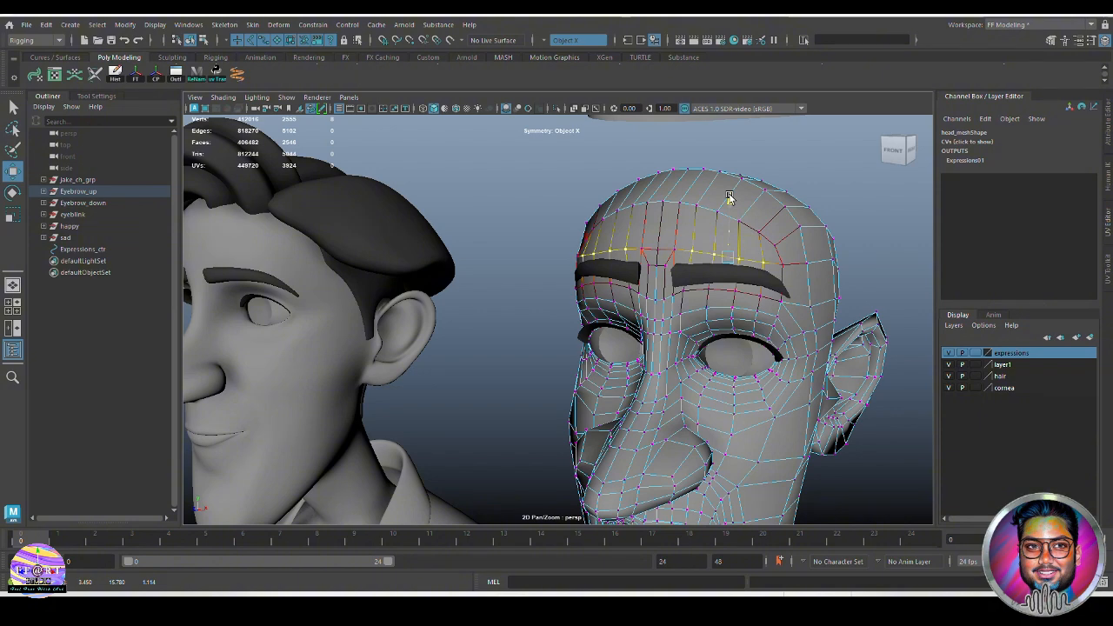
- Raise the vertices between the Eyebrow_up head's brows and upper eyelids slightly, then return the mesh to object mode
left_click(703, 312)
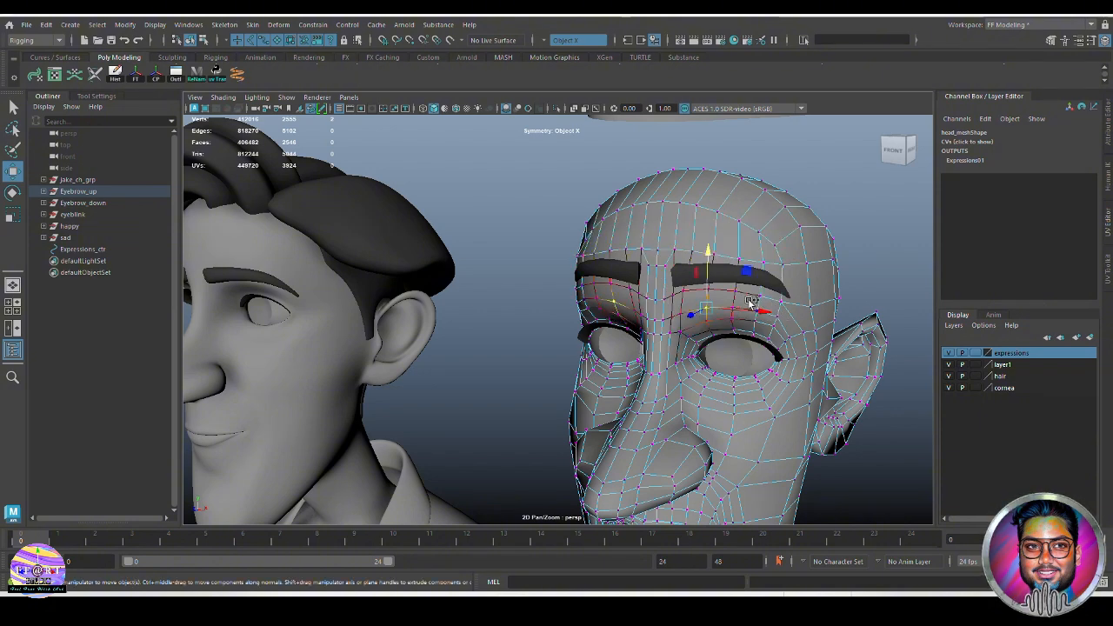
left_click_drag(757, 310, 790, 315)
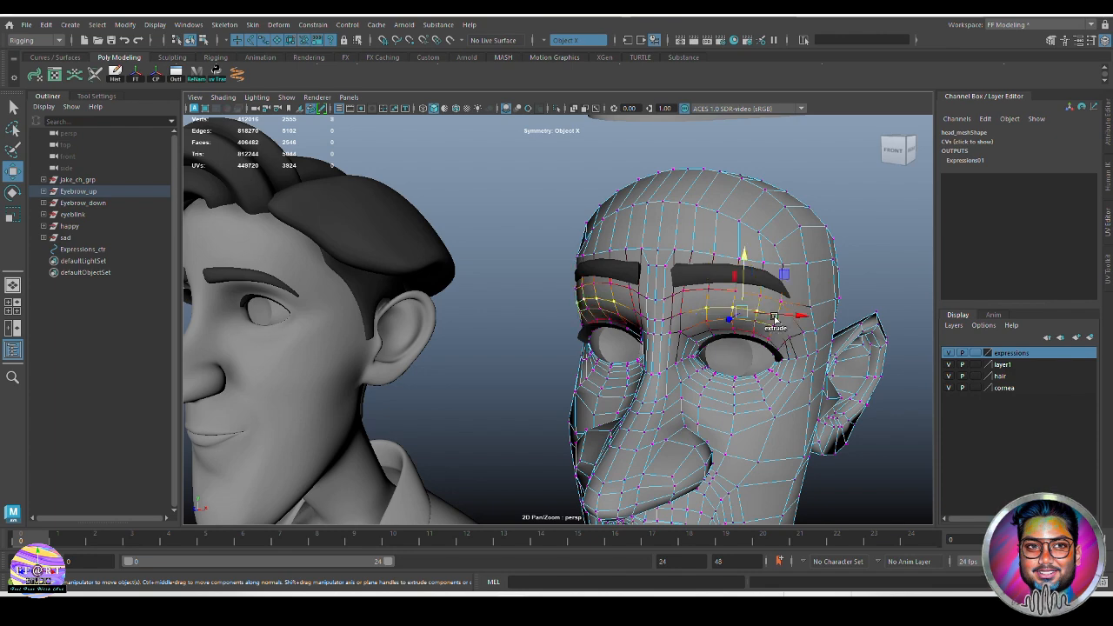
left_click(693, 315, "shift")
left_click_drag(731, 259, 735, 256)
right_click_drag(737, 255, 791, 217)
left_click(897, 253)
- Select Expressions_ctr above the character and set Eyebrow Up to 1 to test the reshaped brows
scroll(835, 330, "down", 3)
left_click_drag(783, 409, 783, 383, "alt")
left_click_drag(532, 398, 520, 420, "alt")
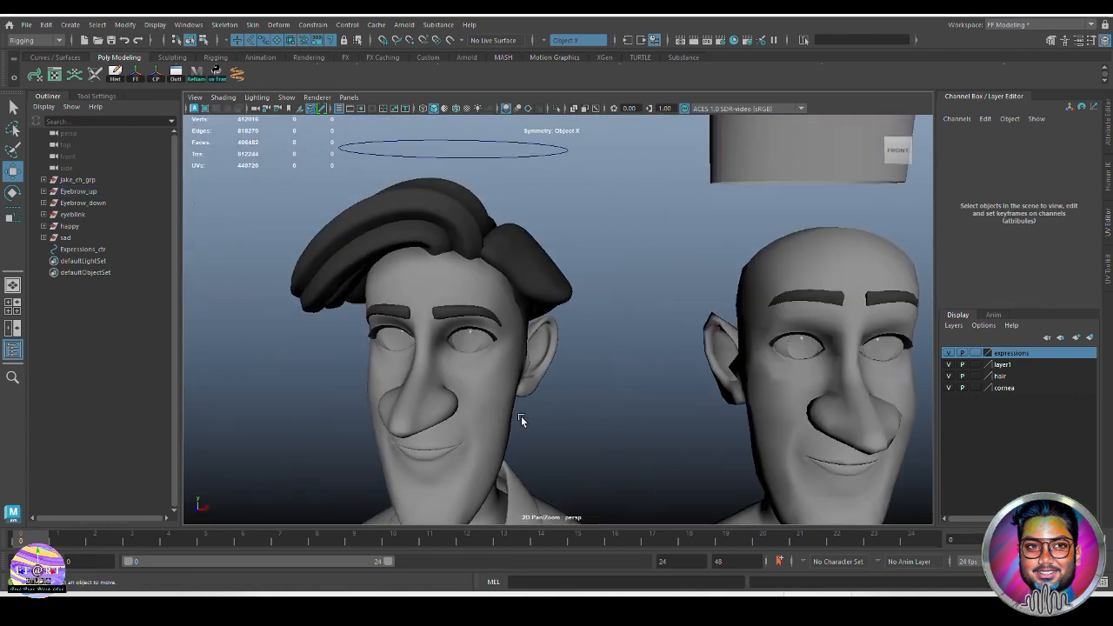
left_click(547, 139)
middle_click_drag(560, 236, 592, 280, "alt")
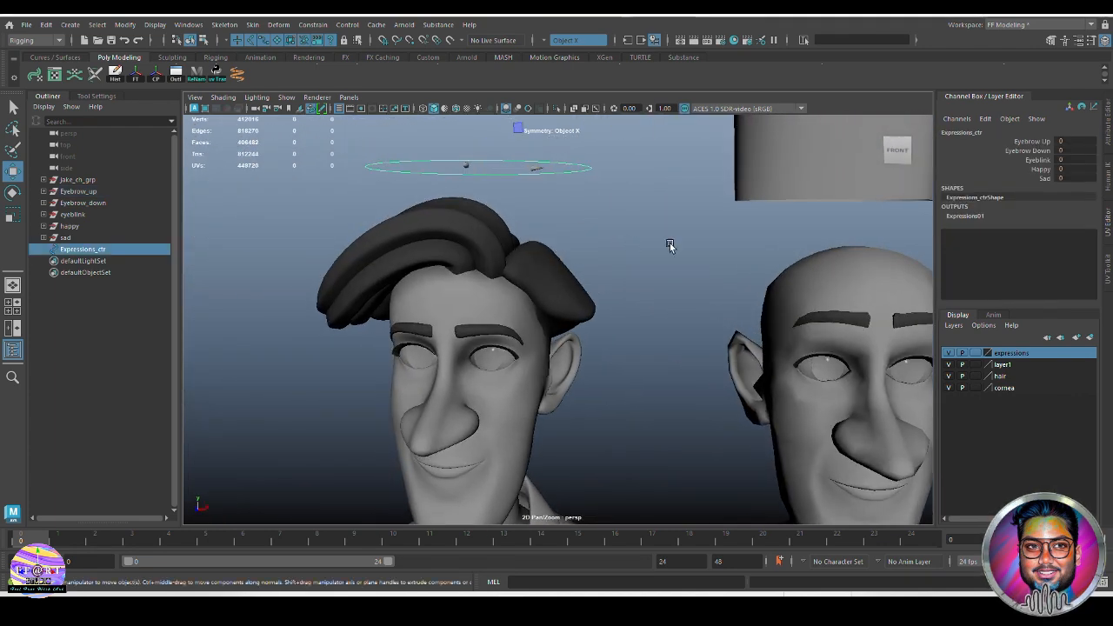
left_click(1032, 141)
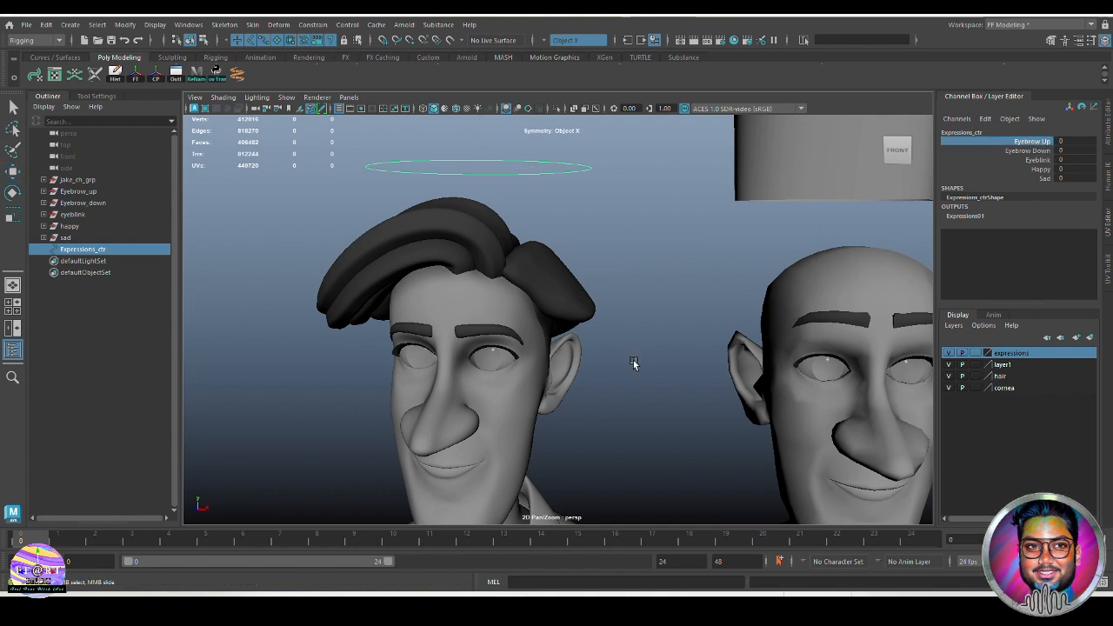
middle_click_drag(634, 365, 659, 362)
- Examine the character's raised brows from several angles beside the expression heads, then set Eyebrow Up back to 0
right_click_drag(658, 363, 670, 410, "alt")
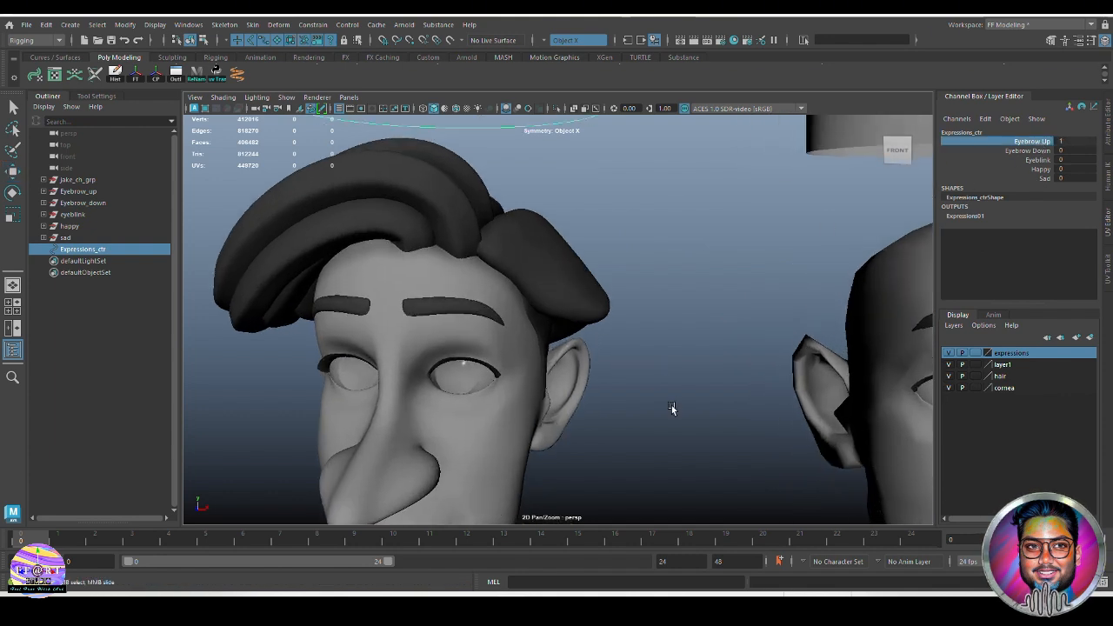
middle_click_drag(671, 409, 711, 424, "alt")
left_click_drag(710, 424, 686, 423, "alt")
right_click_drag(686, 422, 754, 453, "alt")
mouse_move(754, 454)
middle_mouse_down()
mouse_move(763, 449)
mouse_move(745, 455)
mouse_move(749, 441)
mouse_move(768, 442)
mouse_move(745, 443)
mouse_move(767, 440)
middle_mouse_up()
right_click_drag(768, 442, 612, 432, "alt")
left_click_drag(611, 432, 667, 423, "alt")
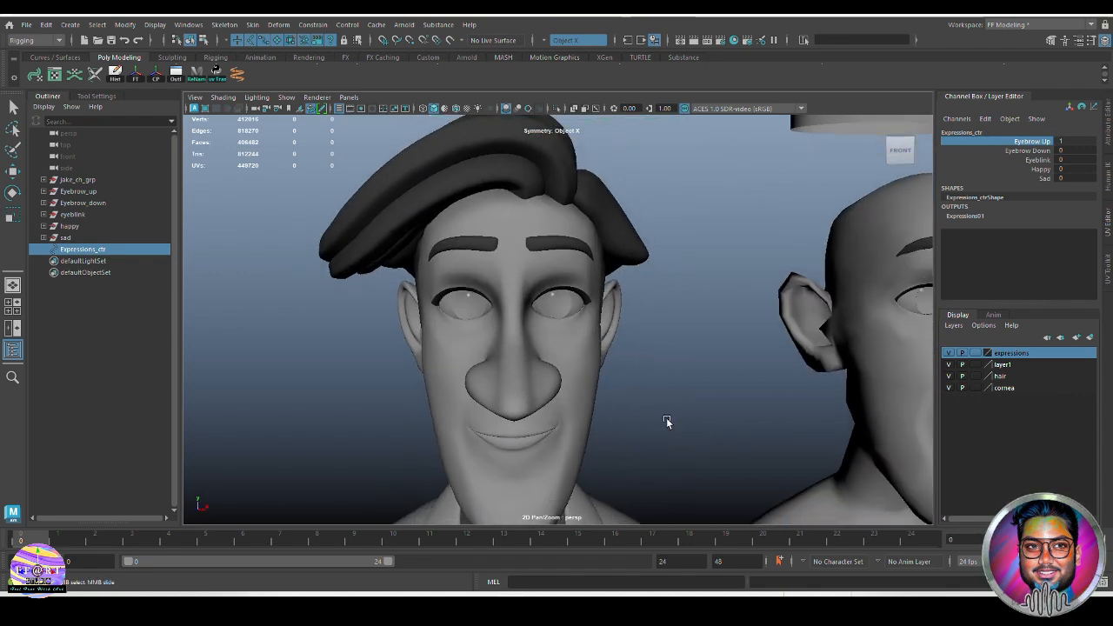
right_click_drag(666, 423, 598, 431, "alt")
left_click_drag(598, 430, 552, 424, "alt")
right_click_drag(679, 412, 635, 410, "alt")
left_click_drag(664, 398, 627, 388, "alt")
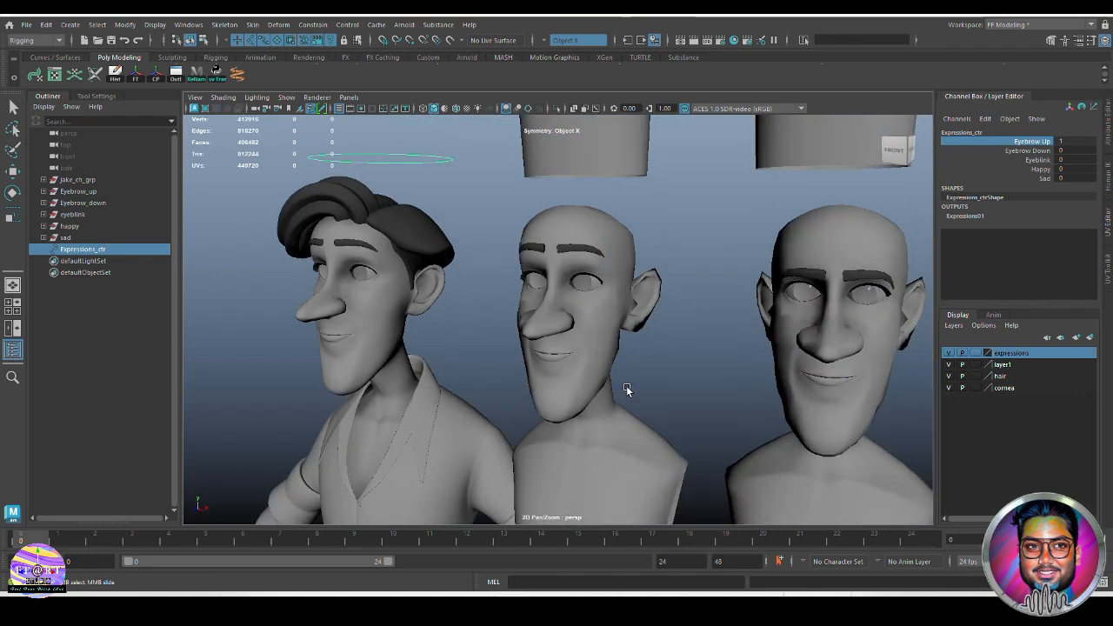
middle_click_drag(496, 389, 425, 366)
- Select the Eyebrow_down head mesh and put it into vertex editing for work around the brows
middle_click_drag(770, 393, 699, 357, "alt")
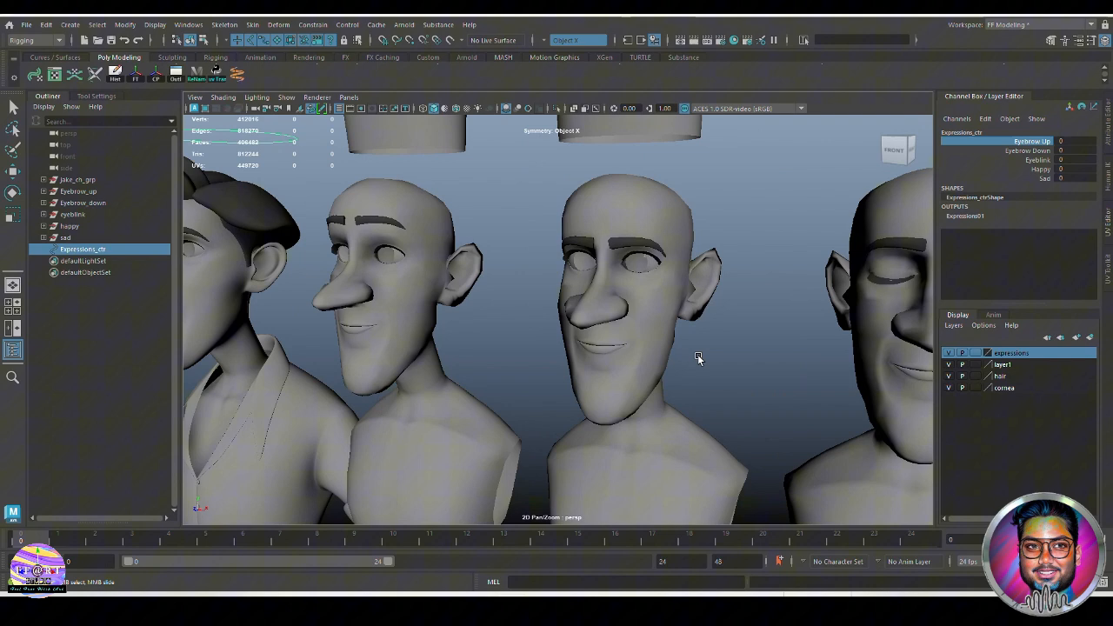
left_click(659, 246)
right_click_drag(754, 378, 705, 325, "alt")
middle_click_drag(705, 325, 771, 337, "alt")
right_click_drag(721, 324, 642, 302, "alt")
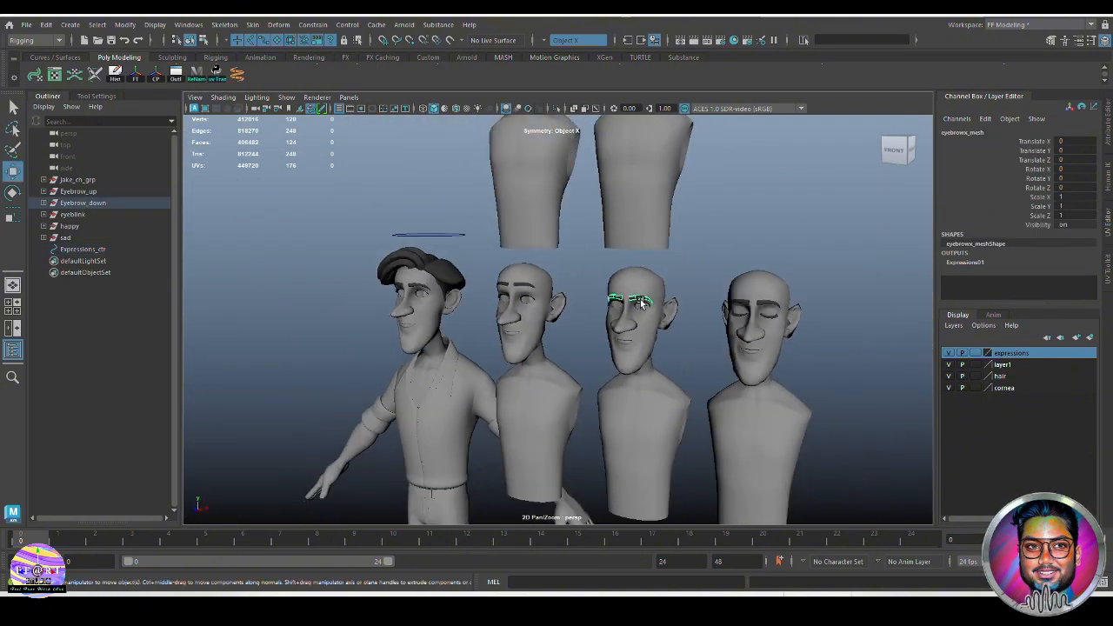
left_click_drag(642, 302, 668, 369, "alt")
right_click_drag(668, 369, 734, 408, "alt")
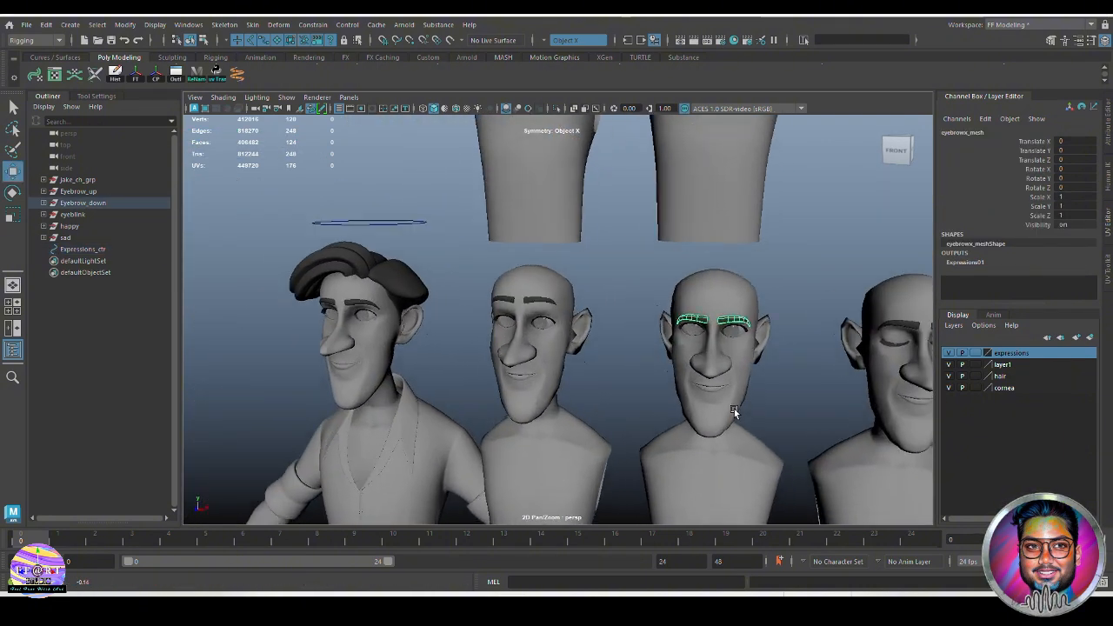
left_click_drag(734, 408, 727, 408, "alt")
right_click_drag(727, 408, 780, 424, "alt")
middle_click_drag(780, 424, 710, 421, "alt")
left_click(685, 357)
right_click_drag(685, 356, 736, 381, "alt")
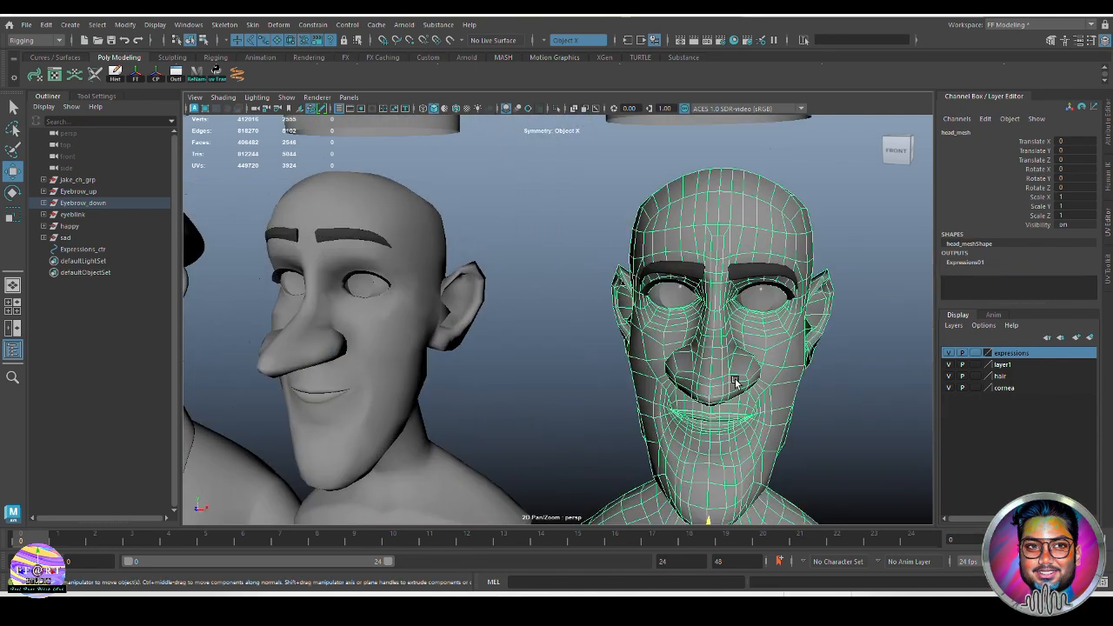
middle_click_drag(736, 380, 605, 381, "alt")
right_click_drag(605, 381, 674, 391, "alt")
left_click_drag(675, 391, 648, 395, "alt")
left_click_drag(650, 340, 708, 353, "alt")
right_click_drag(708, 355, 678, 260)
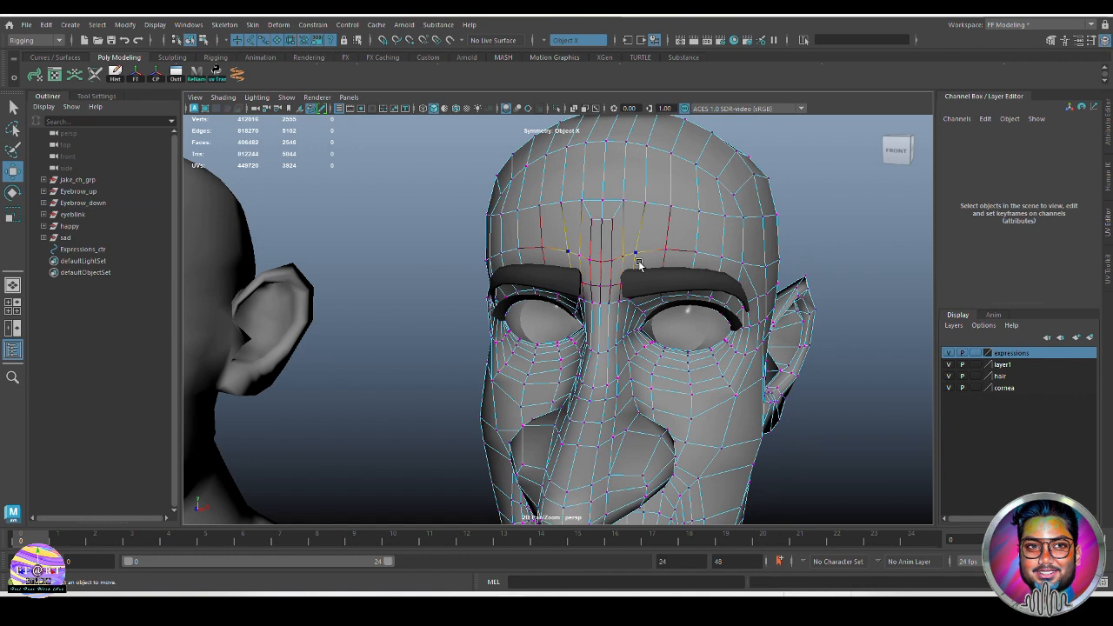
- Soft-select the vertex row along the Eyebrow_down head's brows, lower it slightly and return the mesh to object mode
left_click(633, 280)
double_click(740, 283, "shift")
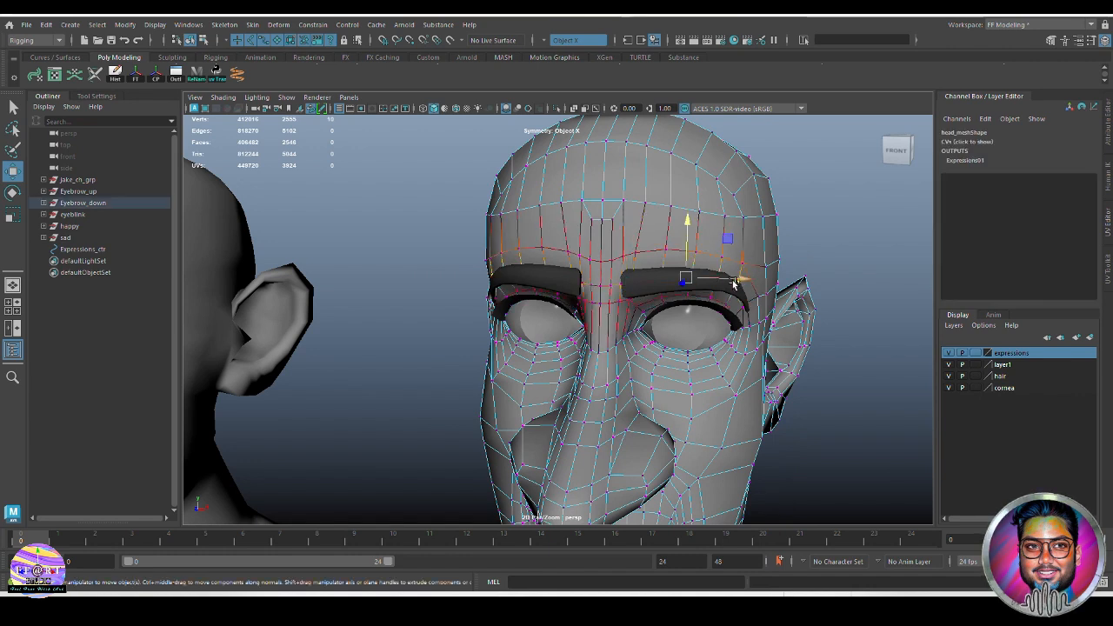
left_click_drag(687, 221, 687, 221)
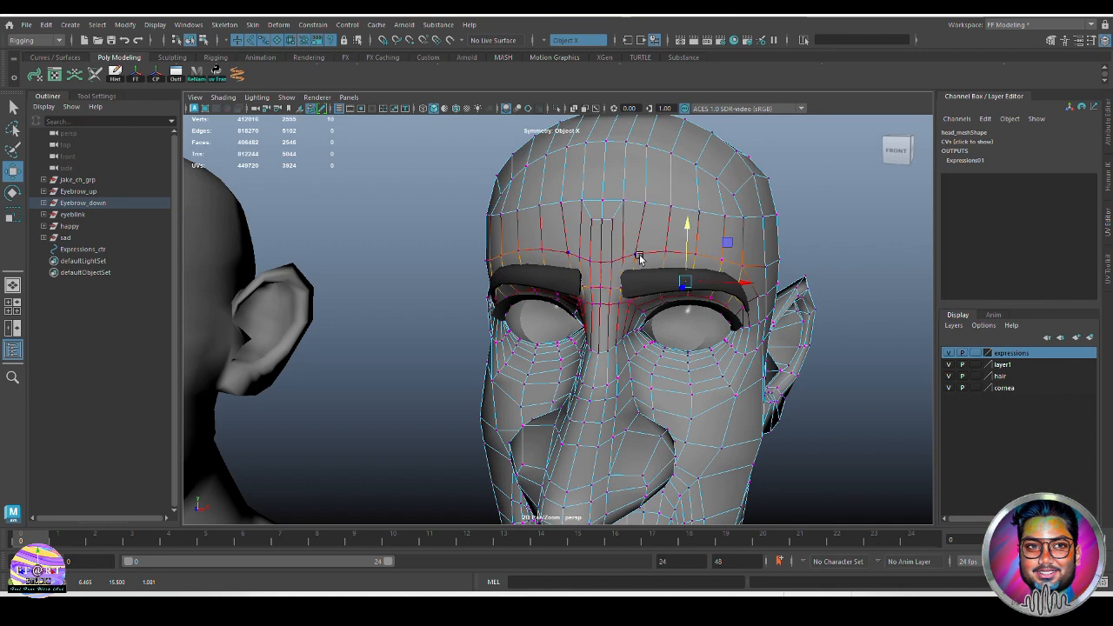
right_click_drag(722, 159, 787, 109)
left_click(845, 221)
- Select Expressions_ctr and set Eyebrow Down to 1, inspecting the character's brow and eye up close
scroll(685, 349, "down", 4)
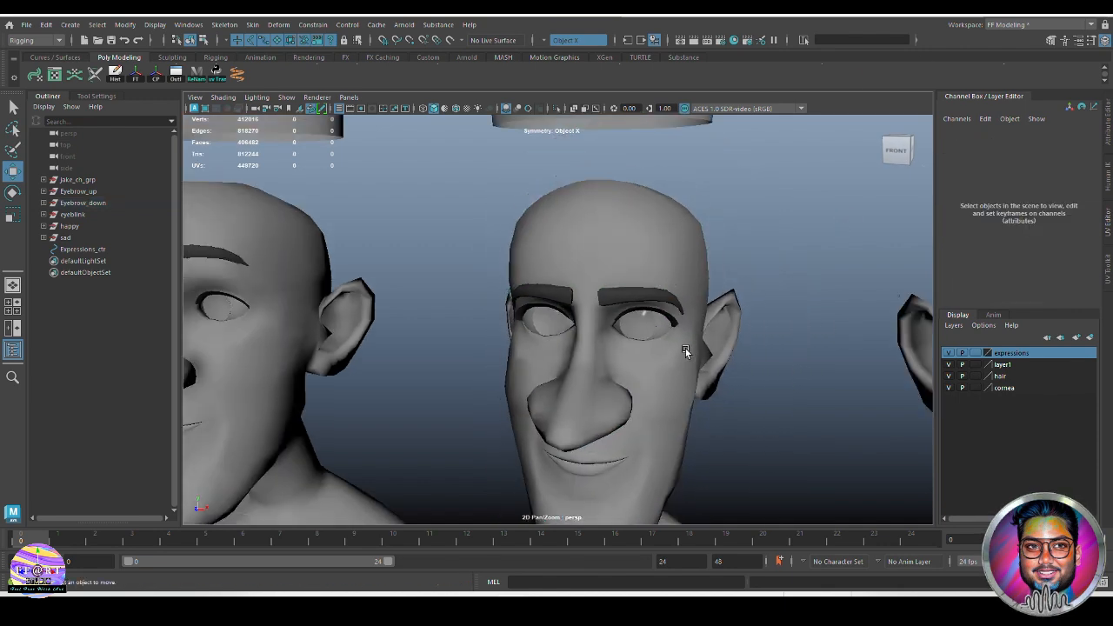
mouse_move(435, 402)
middle_mouse_down("alt")
mouse_move(557, 373)
mouse_move(769, 384)
middle_mouse_up("alt")
middle_click_drag(374, 363, 534, 361, "alt")
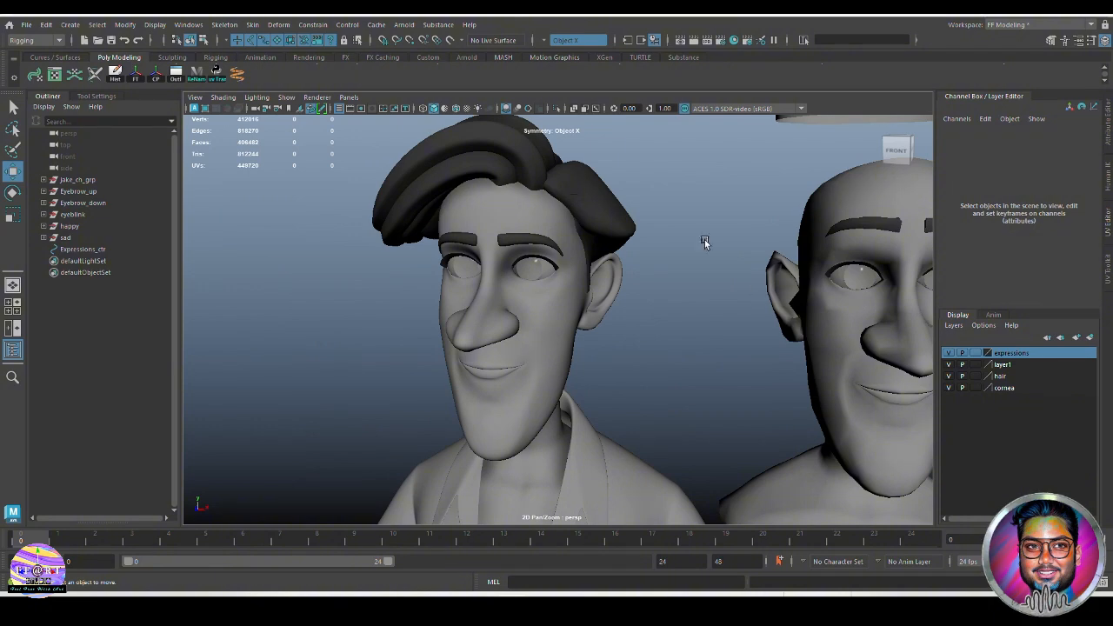
middle_click_drag(553, 227, 551, 302, "alt")
left_click(577, 184)
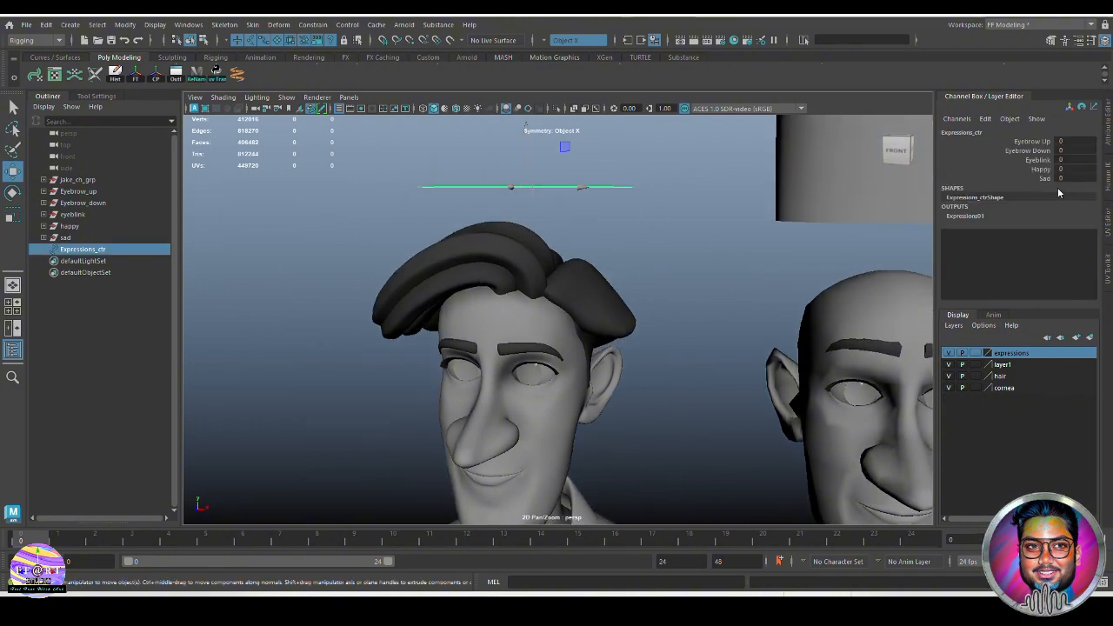
left_click(1031, 150)
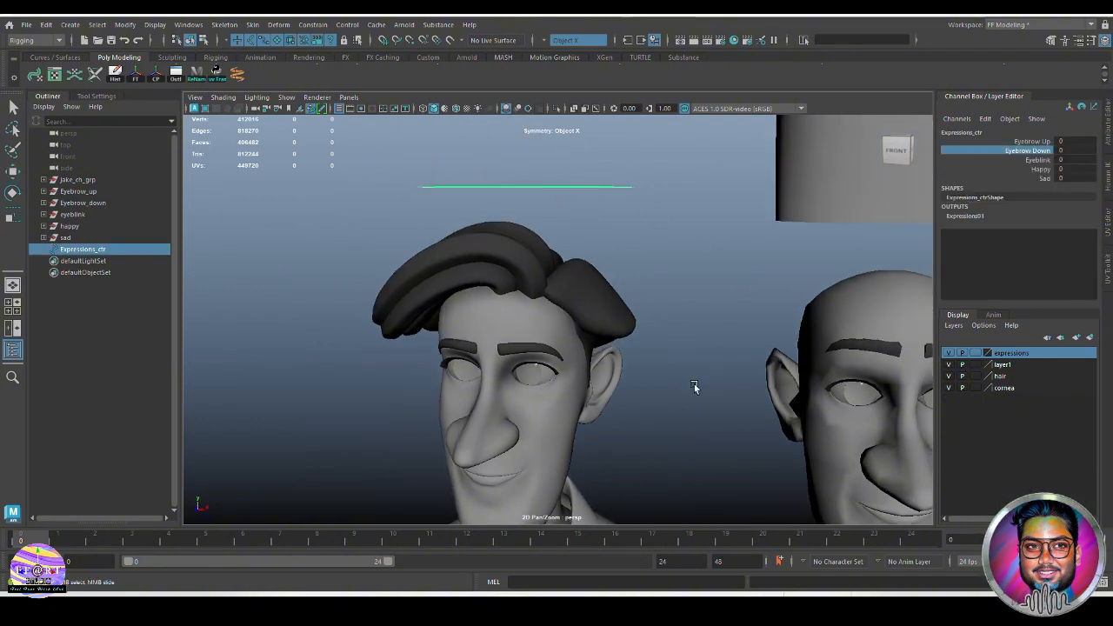
scroll(696, 385, "up", 5)
middle_click_drag(762, 390, 820, 380)
scroll(833, 417, "up", 4)
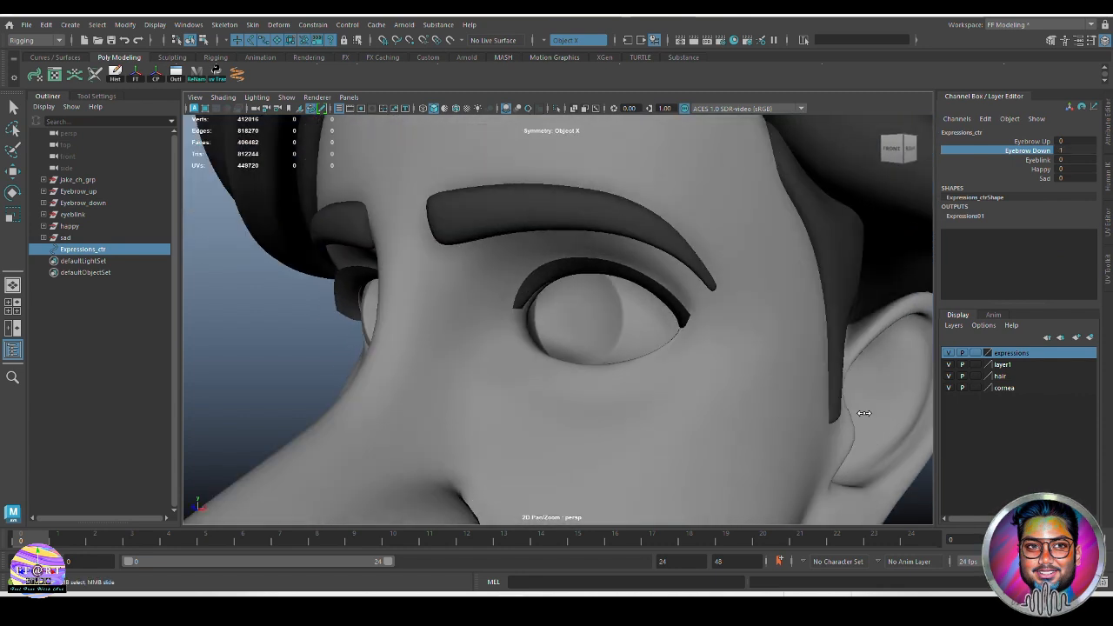
- Vary Eyebrow Down on Expressions_ctr to check the brow movement up close and on the whole face, then deselect the control
middle_click_drag(864, 413, 704, 417)
mouse_move(789, 416)
middle_mouse_down()
mouse_move(763, 410)
mouse_move(802, 402)
middle_mouse_up()
right_click_drag(806, 402, 642, 414, "alt")
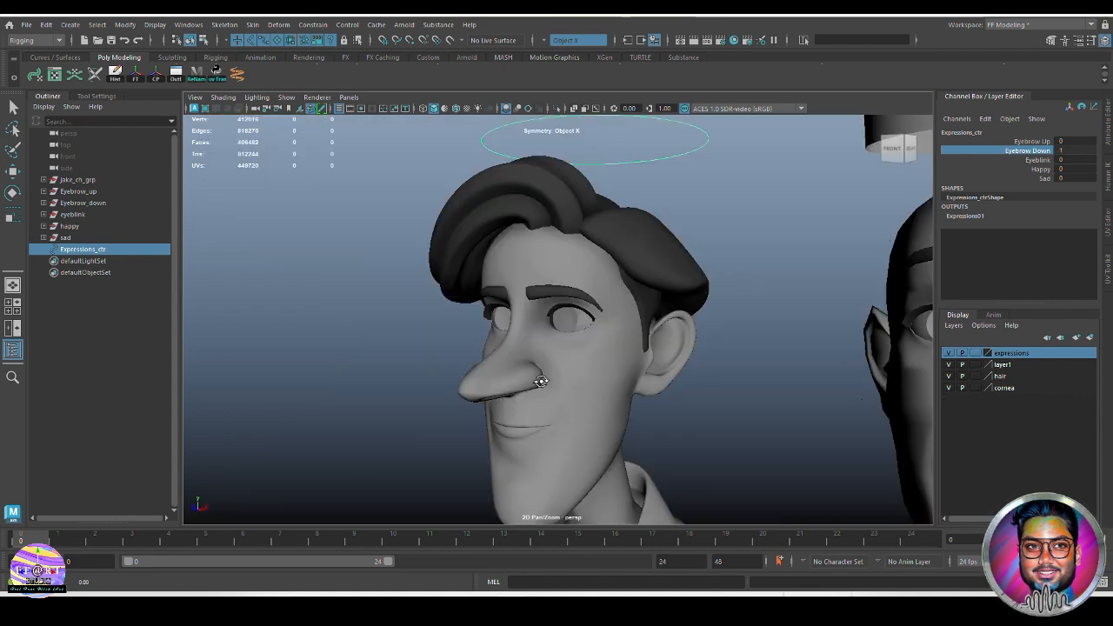
left_click_drag(642, 414, 700, 420, "alt")
left_click(741, 438)
- Examine the full character beside all the expression heads from several angles
right_click_drag(735, 430, 599, 406, "alt")
middle_click_drag(598, 407, 554, 374, "alt")
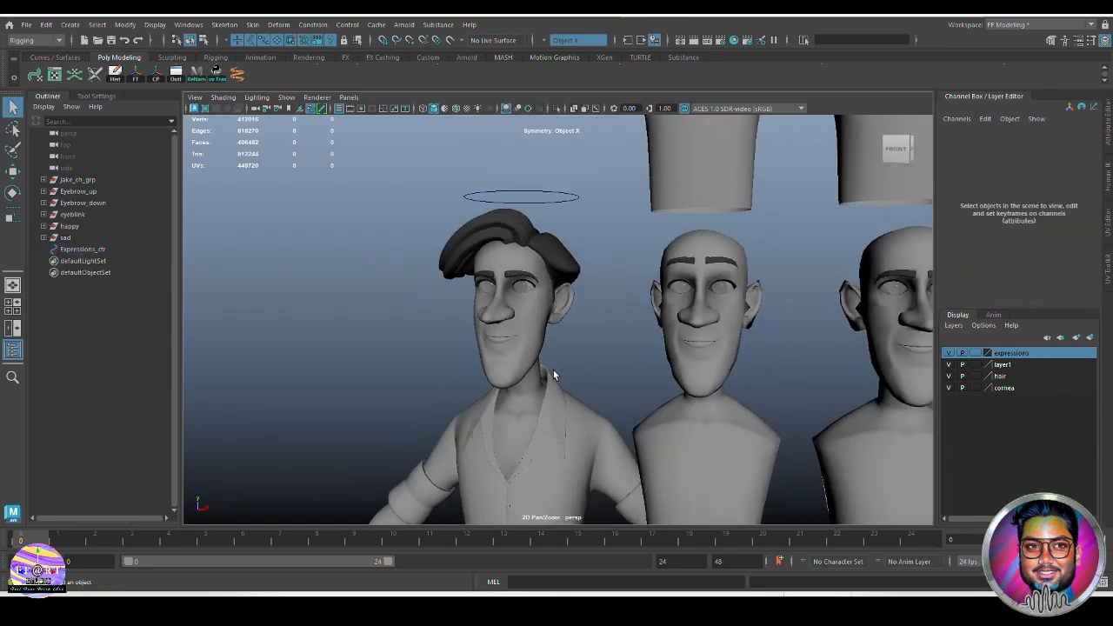
left_click_drag(554, 374, 631, 377, "alt")
right_click_drag(630, 377, 590, 387, "alt")
left_click_drag(590, 387, 575, 393, "alt")
right_click_drag(574, 392, 517, 389, "alt")
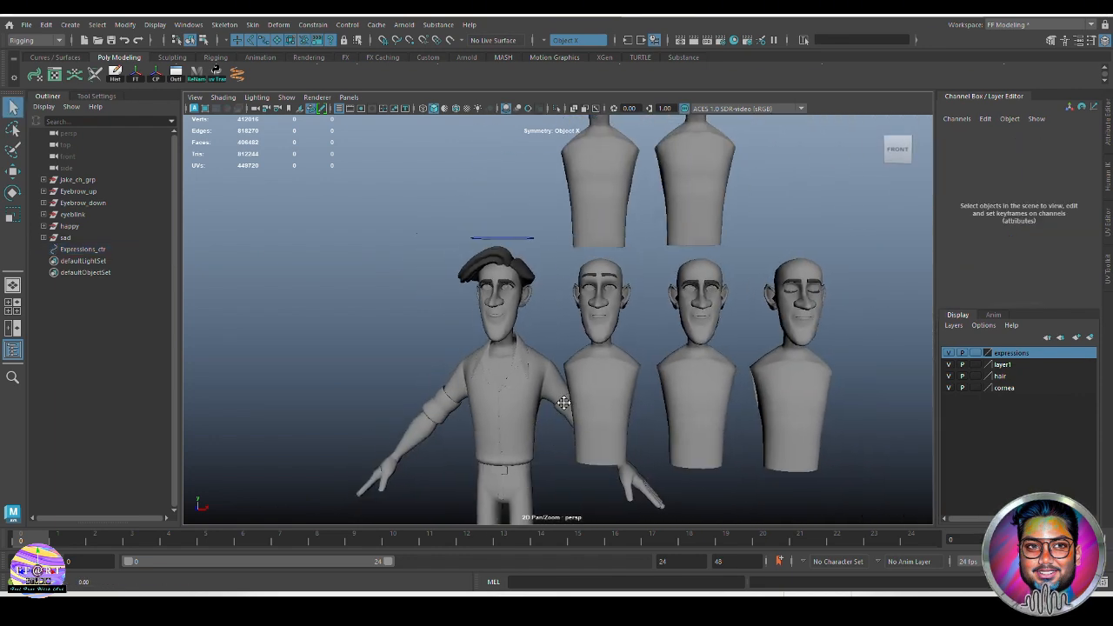
left_click_drag(517, 390, 581, 428, "alt")
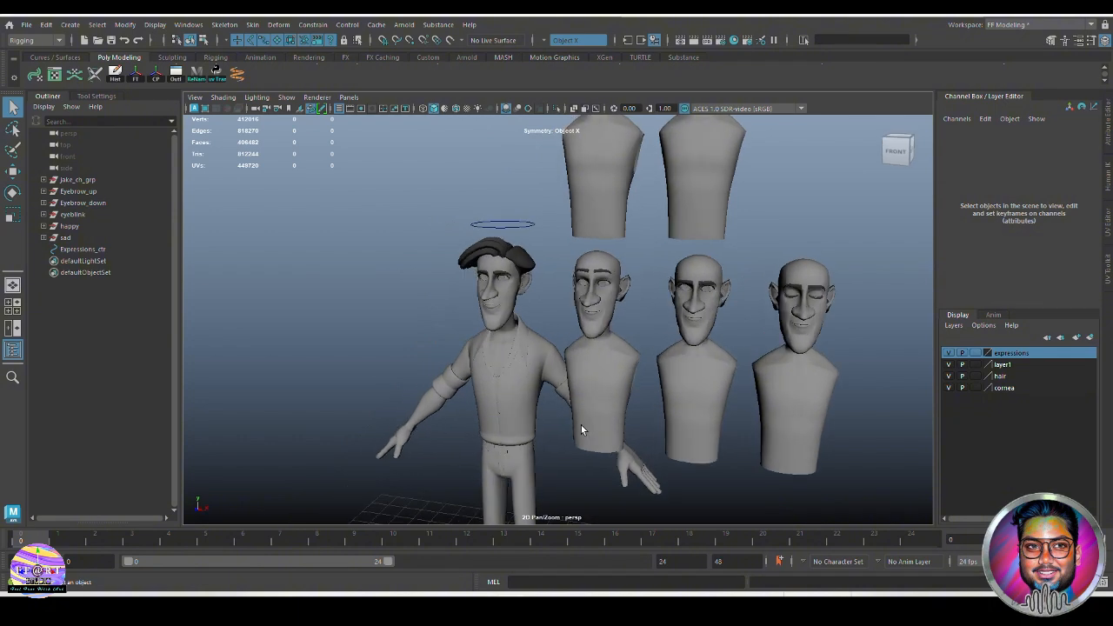
left_click_drag(664, 336, 537, 376, "alt")
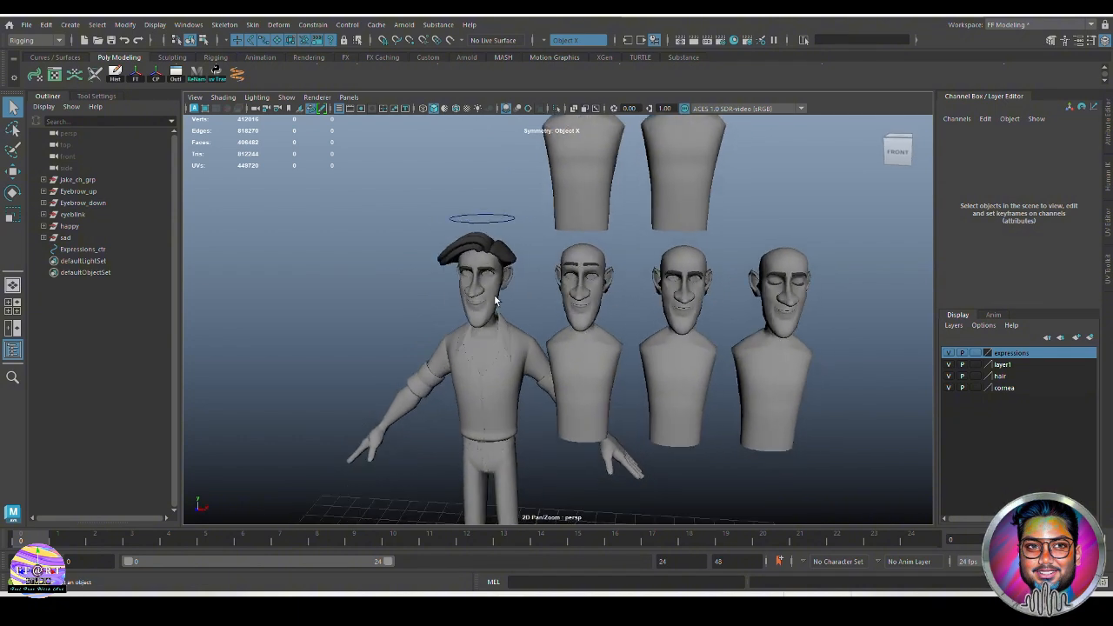
left_click_drag(703, 375, 468, 352, "alt")
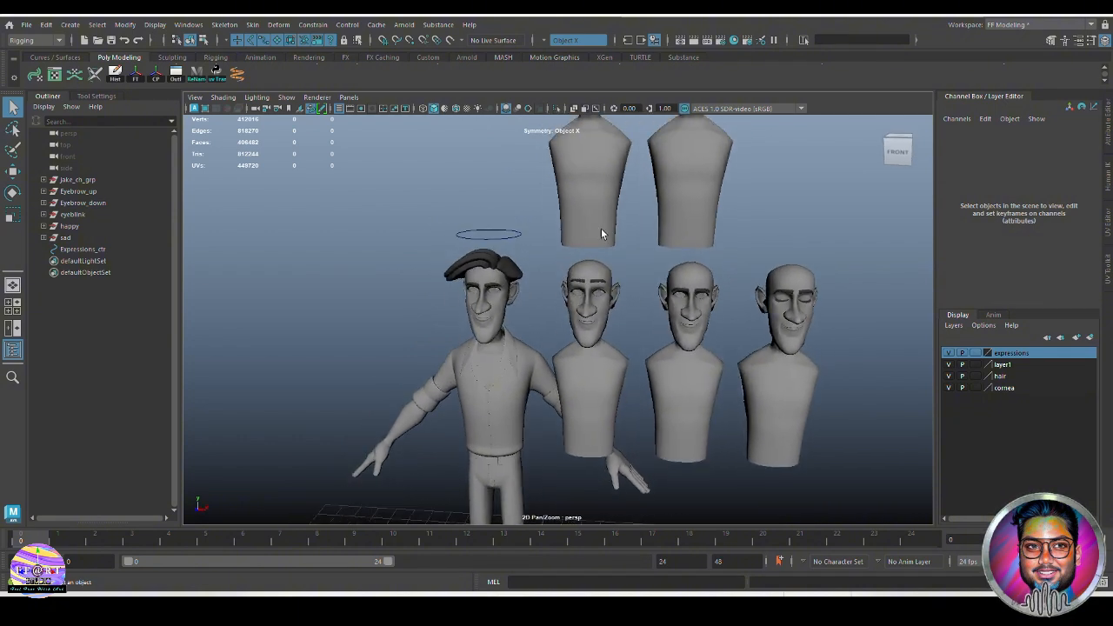
scroll(663, 419, "down", 2)
left_click_drag(649, 397, 639, 449, "alt")
scroll(670, 426, "down", 2)
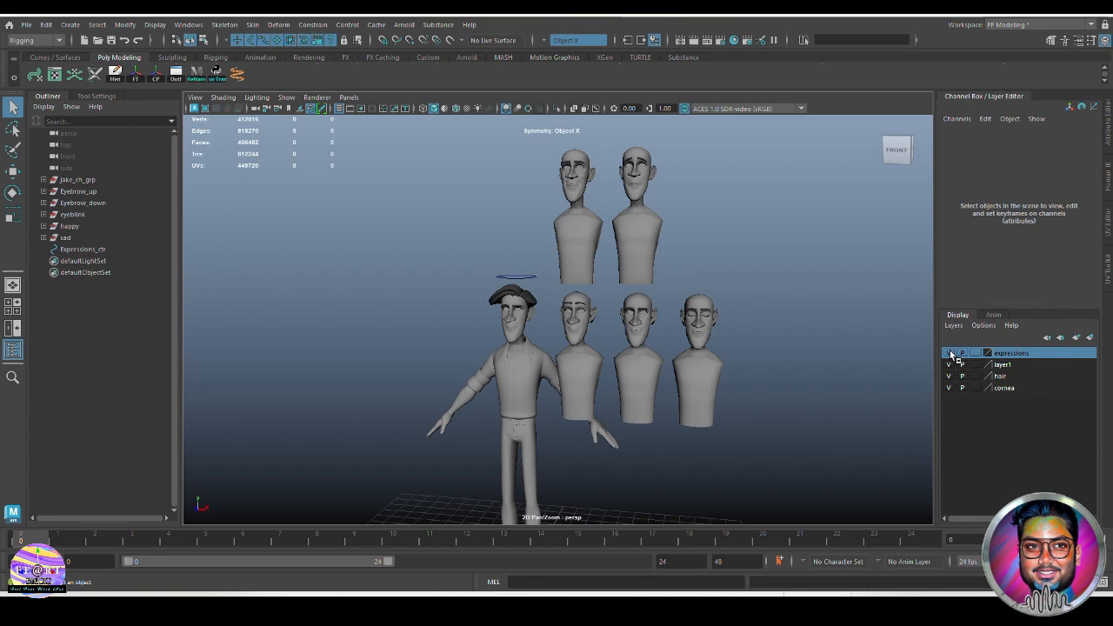
- Hide the expressions display layer so that only the character and its control are shown
left_click(948, 353)
left_click_drag(733, 461, 681, 375, "alt")
scroll(709, 377, "up", 3)
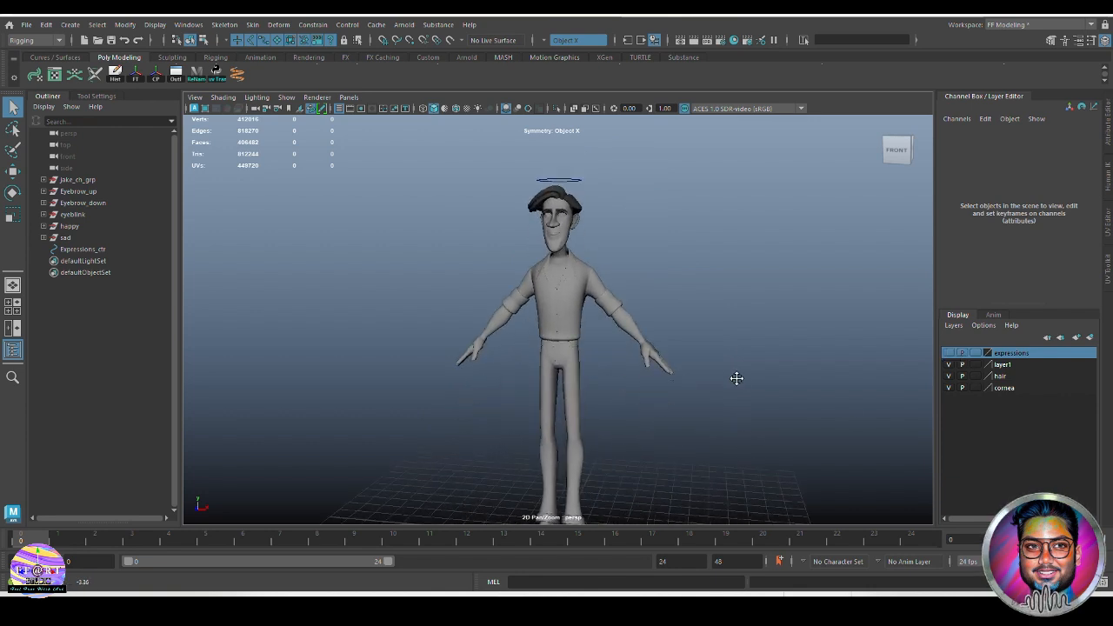
left_click_drag(754, 449, 757, 429, "alt")
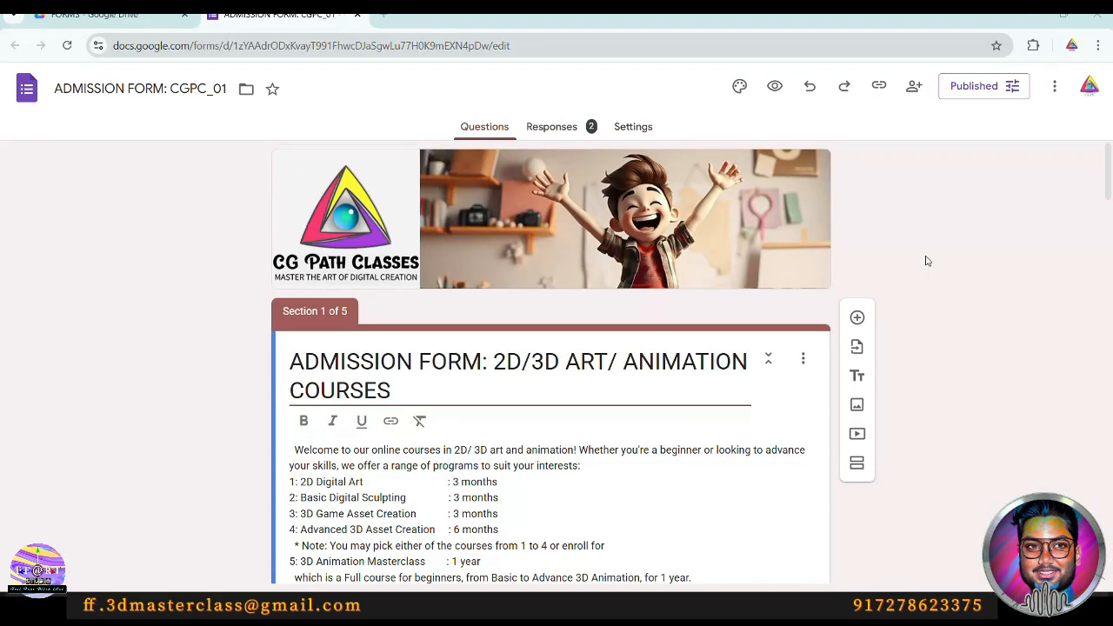
- Switch to Google Forms and read through the sections of the 2D/3D art and animation courses admission form
scroll(927, 260, "down", 5)
scroll(927, 260, "down", 8)
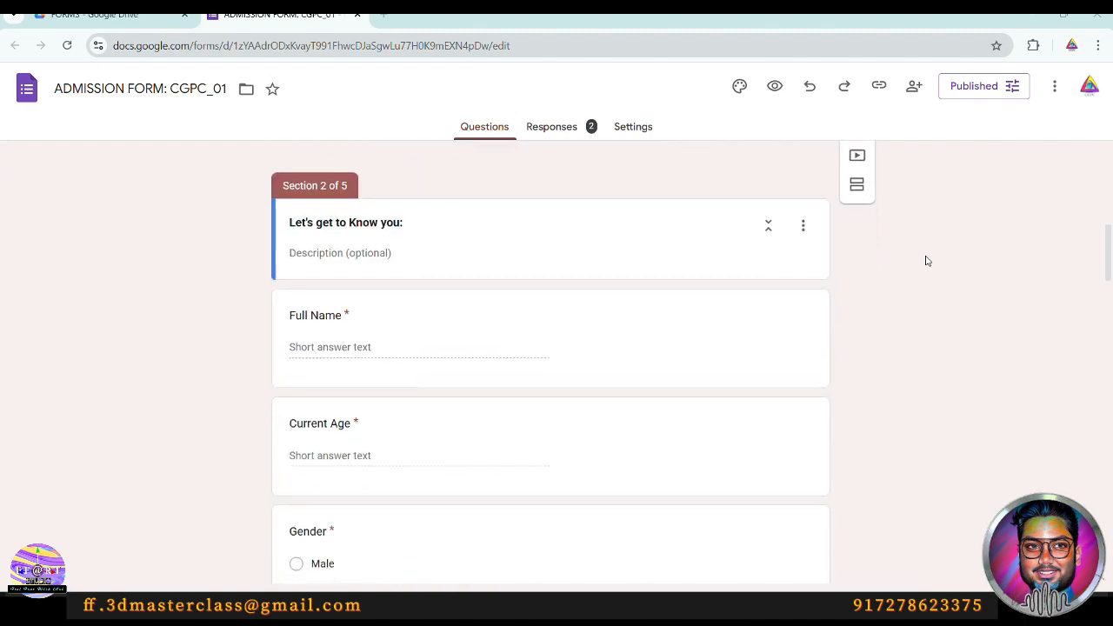
scroll(927, 260, "down", 9)
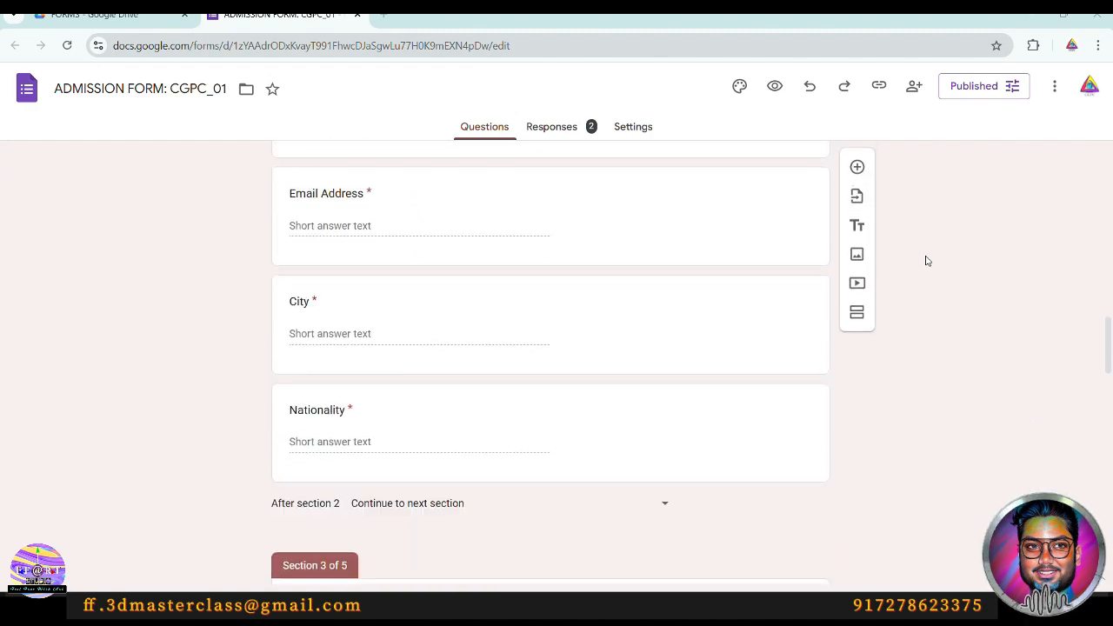
scroll(927, 260, "down", 10)
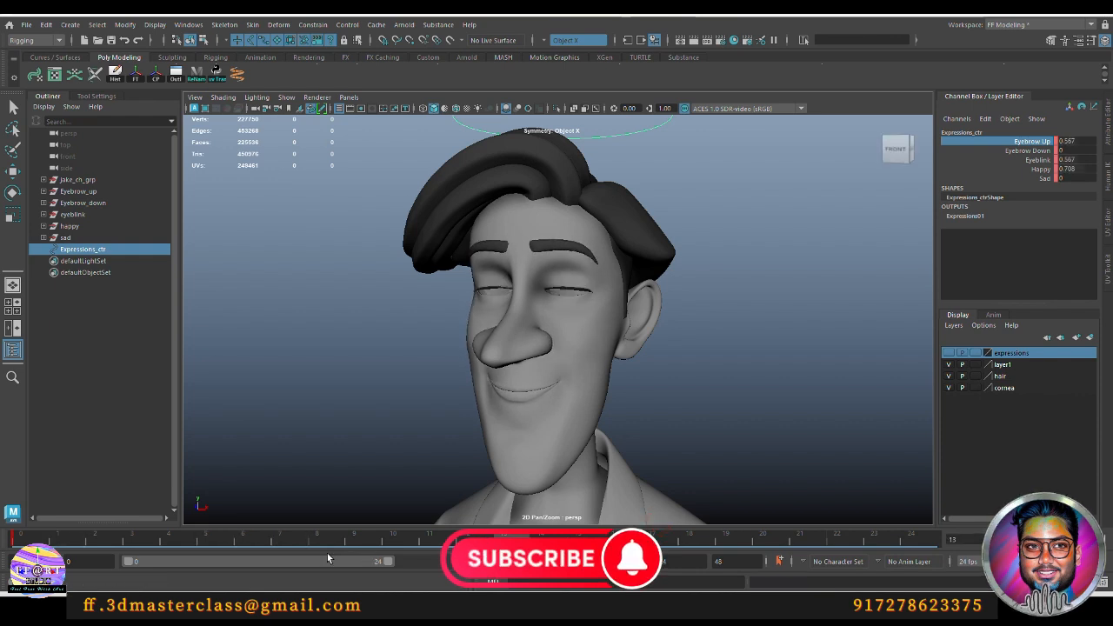
- Switch to Maya and scrub the timeline to review the character's keyed facial expressions from several angles
left_click_drag(616, 385, 713, 402, "alt")
middle_click_drag(713, 402, 725, 419, "alt")
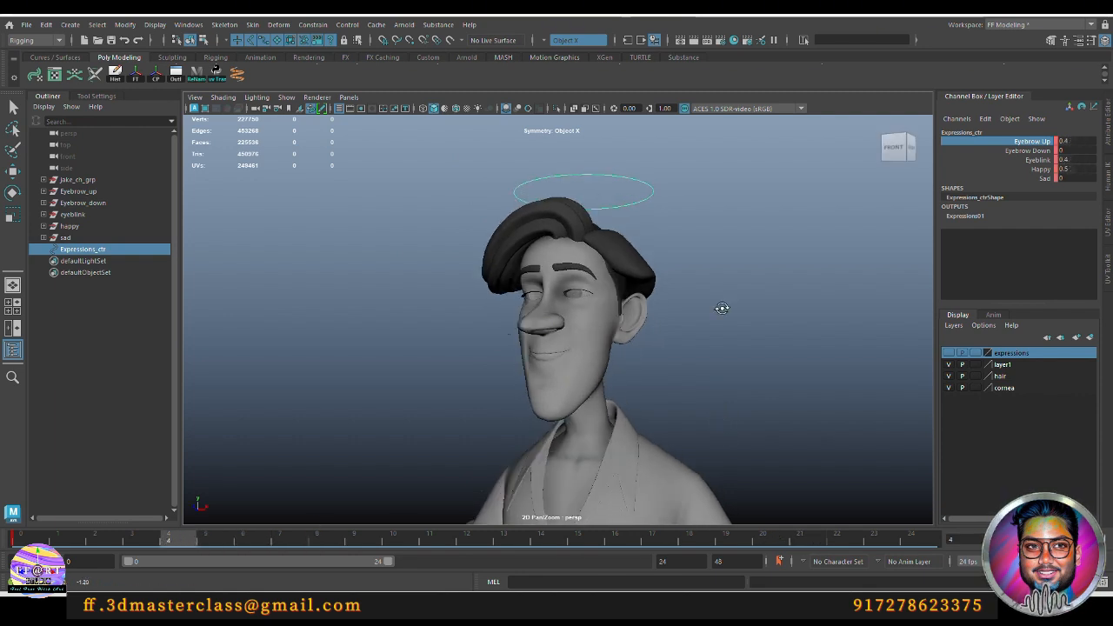
left_click_drag(721, 306, 738, 320, "alt")
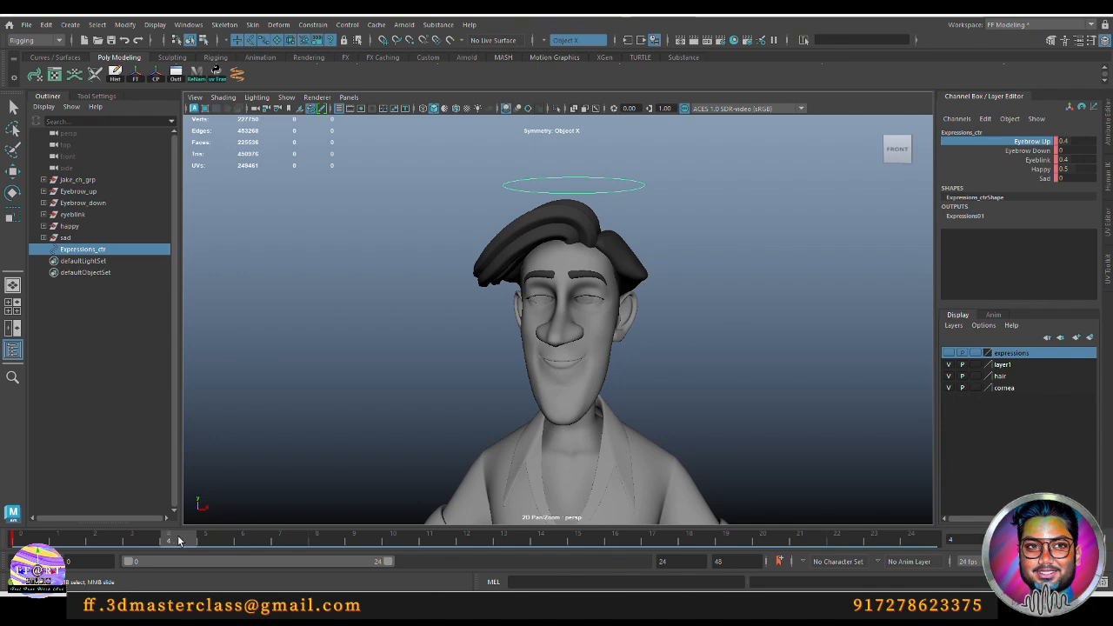
left_click_drag(353, 539, 681, 539)
left_click_drag(750, 368, 727, 367, "alt")
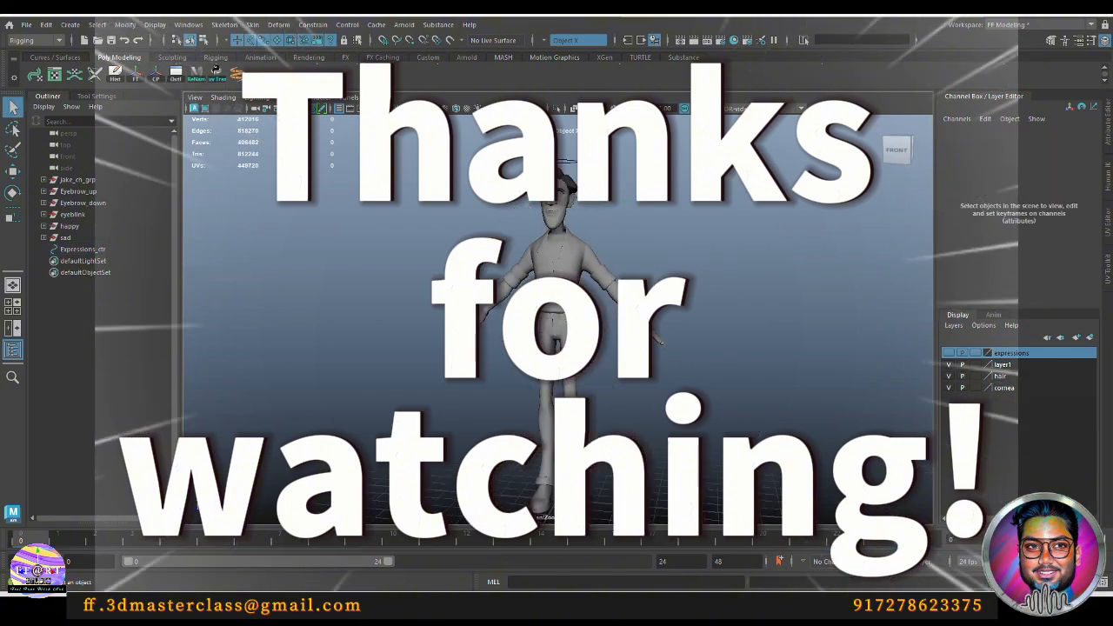